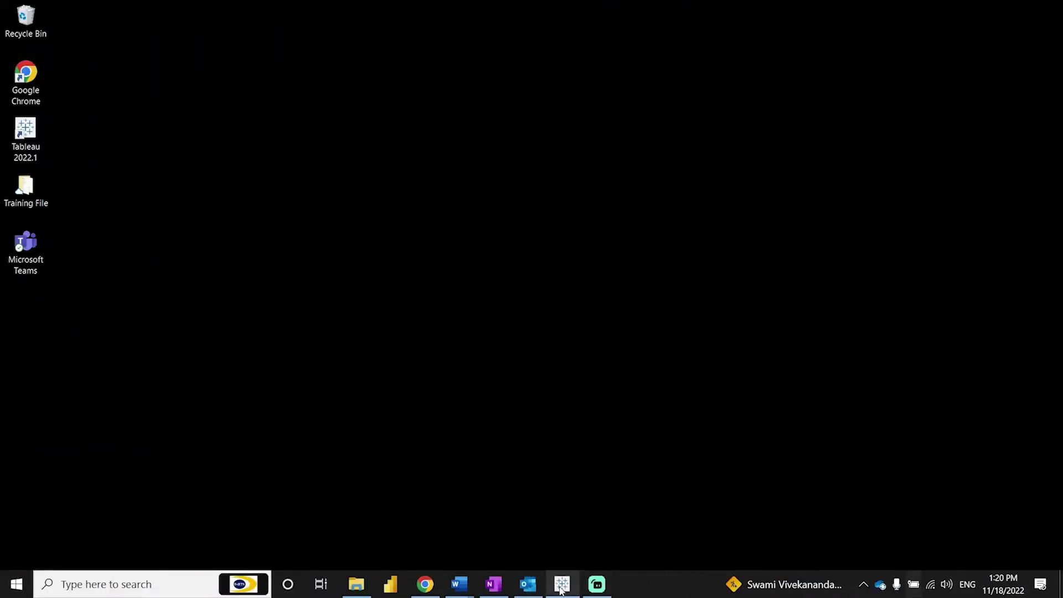
- Switch to the DualAxis workbook in Tableau and place Sub-Category on Columns in the Bar in Bar sheet
{"action": "left_click", "coordinate": [562, 584]}
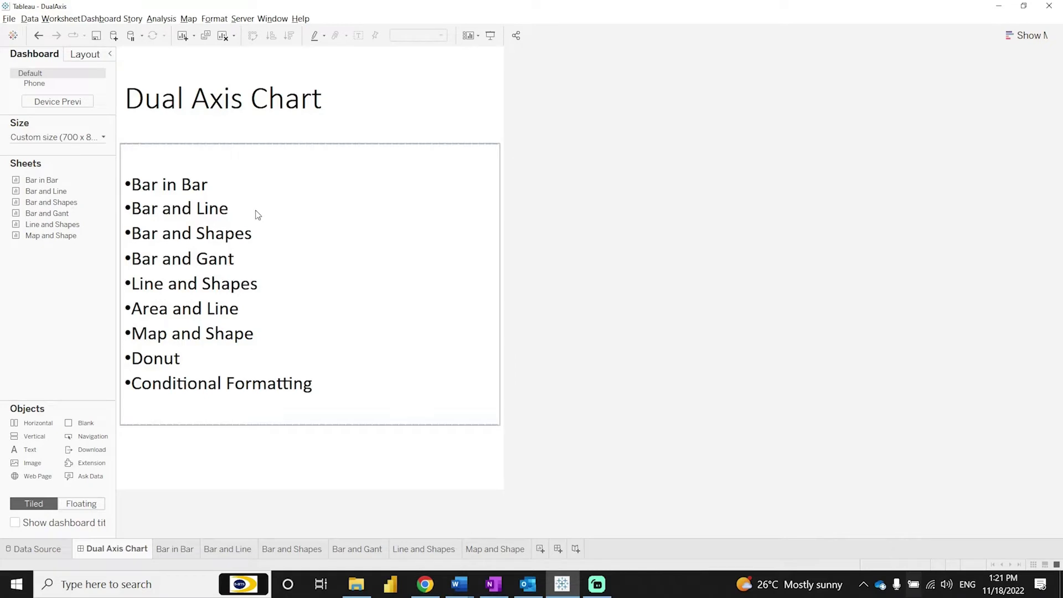
{"action": "left_click", "coordinate": [178, 548]}
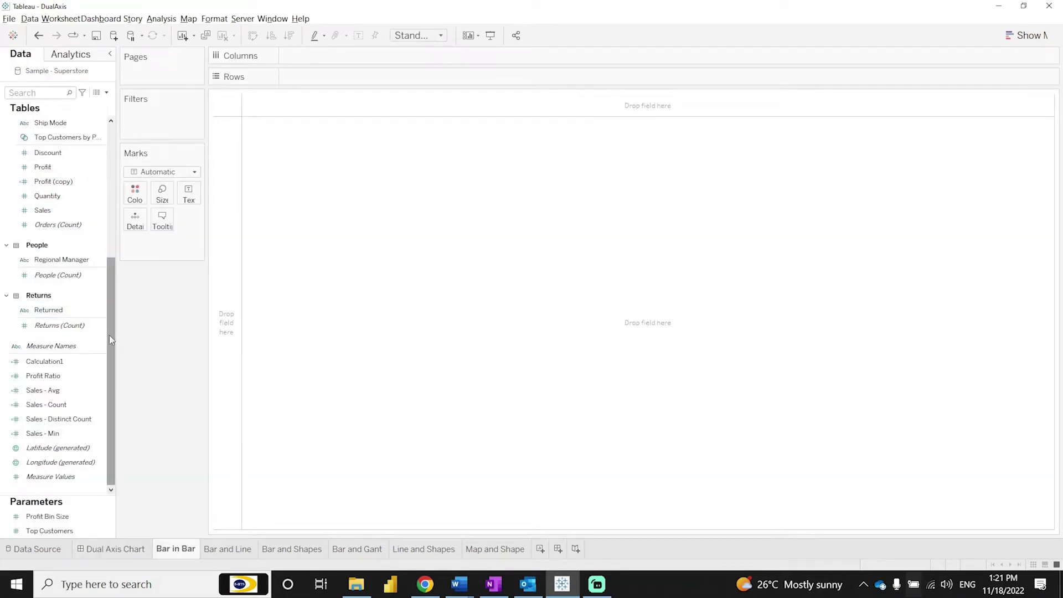
{"action": "scroll", "coordinate": [82, 299], "scroll_direction": "up", "scroll_amount": 5}
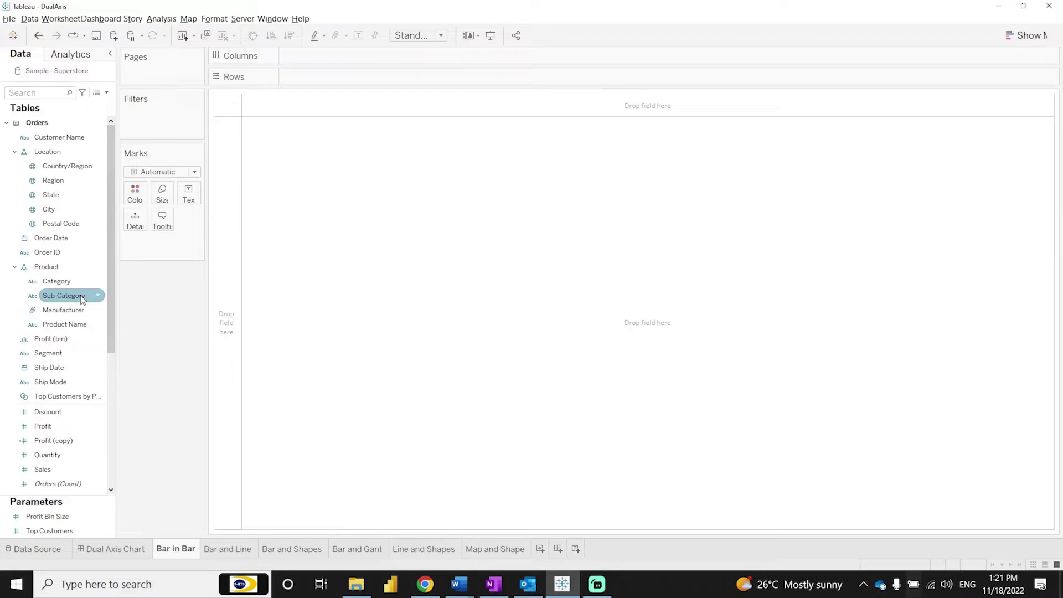
{"action": "left_click_drag", "start_coordinate": [71, 299], "coordinate": [368, 55]}
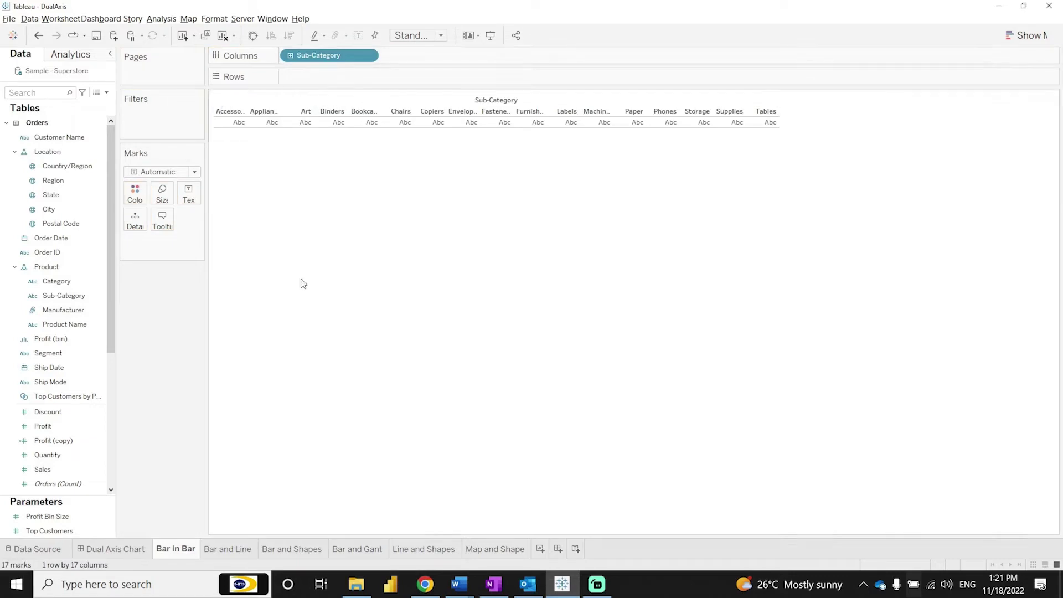
- Add the Sales and Profit measures to Rows, with Profit placed after Sales
{"action": "left_click", "coordinate": [113, 371]}
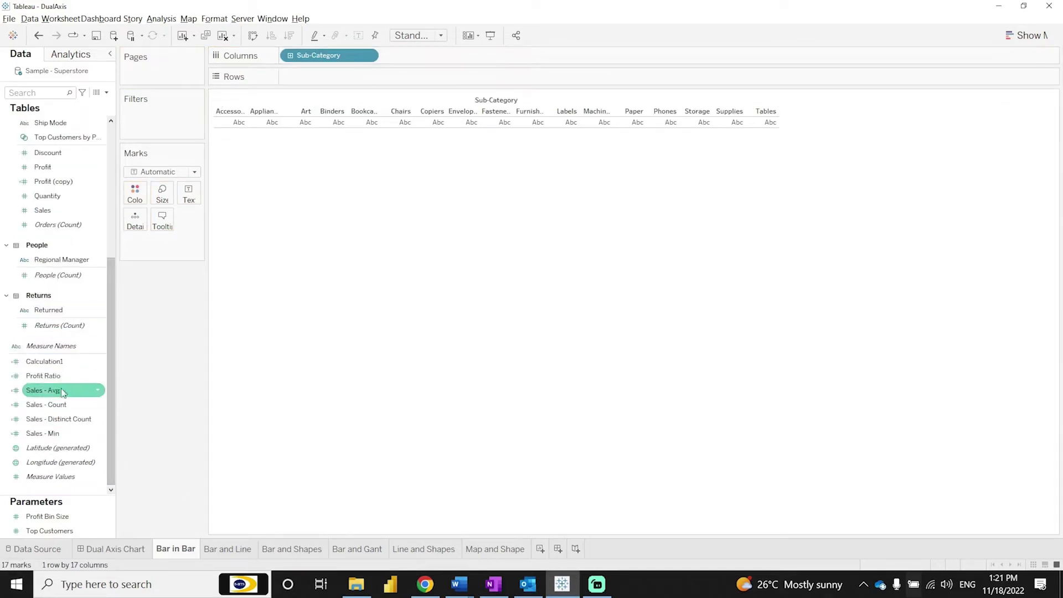
{"action": "scroll", "coordinate": [46, 332], "scroll_direction": "up", "scroll_amount": 3}
{"action": "left_click_drag", "start_coordinate": [43, 339], "coordinate": [332, 77]}
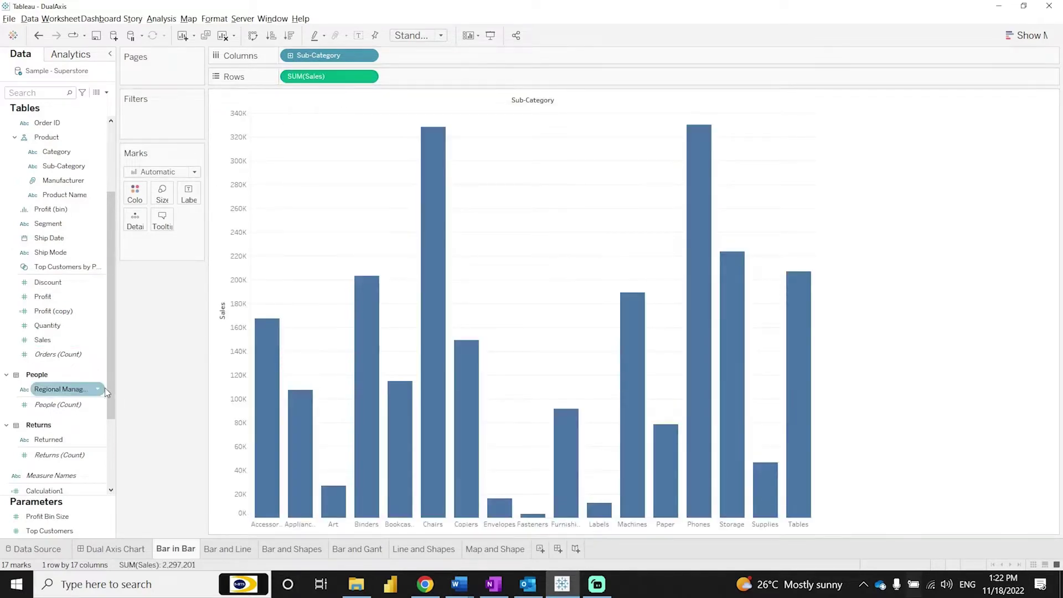
{"action": "left_click_drag", "start_coordinate": [42, 297], "coordinate": [472, 78]}
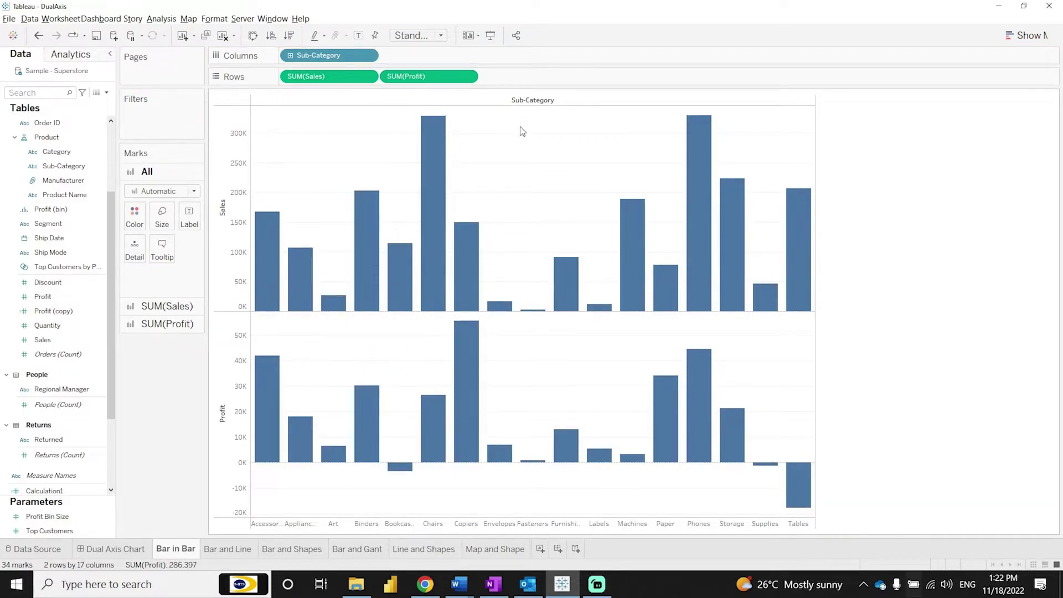
- Combine SUM(Profit) with SUM(Sales) in one chart as a dual axis
{"action": "left_click", "coordinate": [466, 77]}
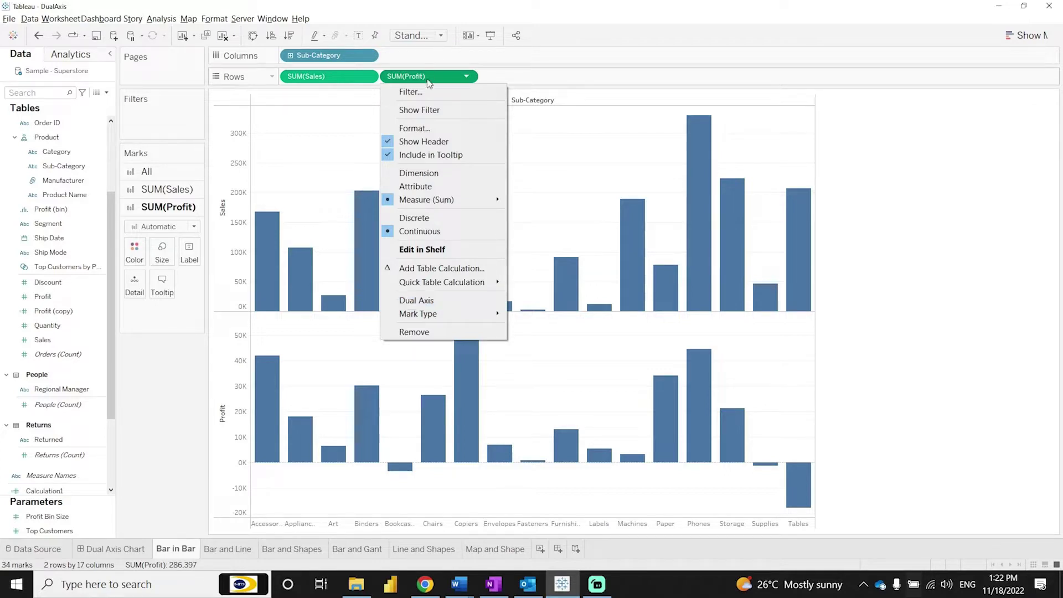
{"action": "left_click", "coordinate": [367, 82]}
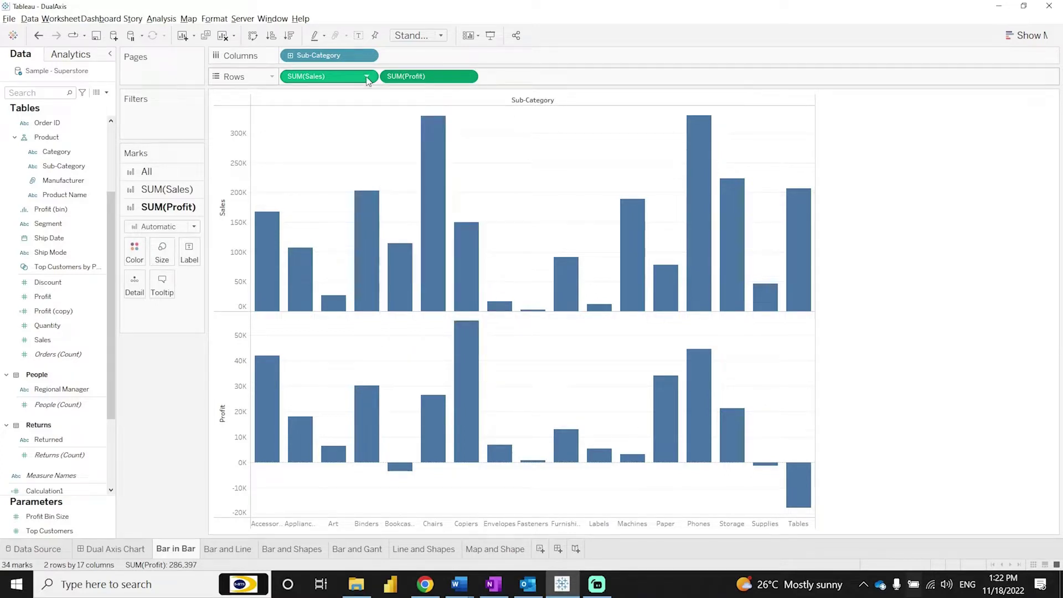
{"action": "left_click", "coordinate": [367, 77]}
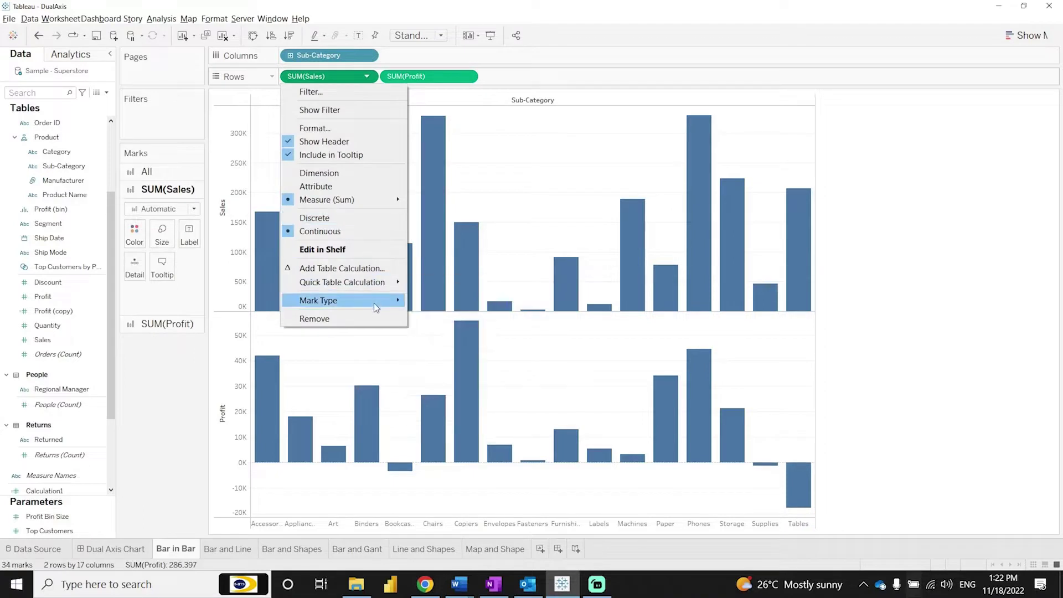
{"action": "left_click", "coordinate": [457, 78]}
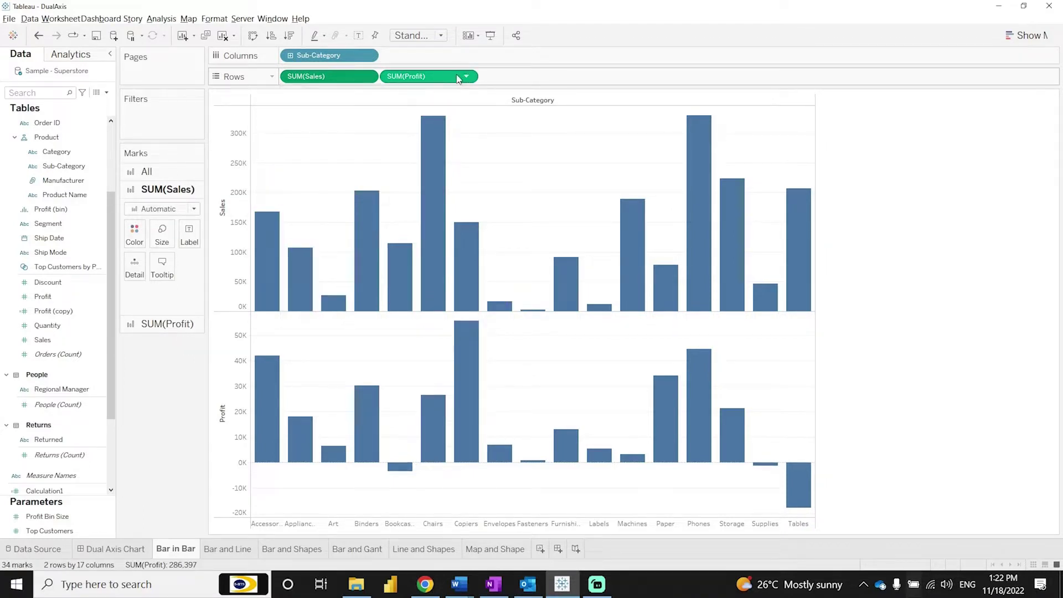
{"action": "left_click", "coordinate": [466, 77]}
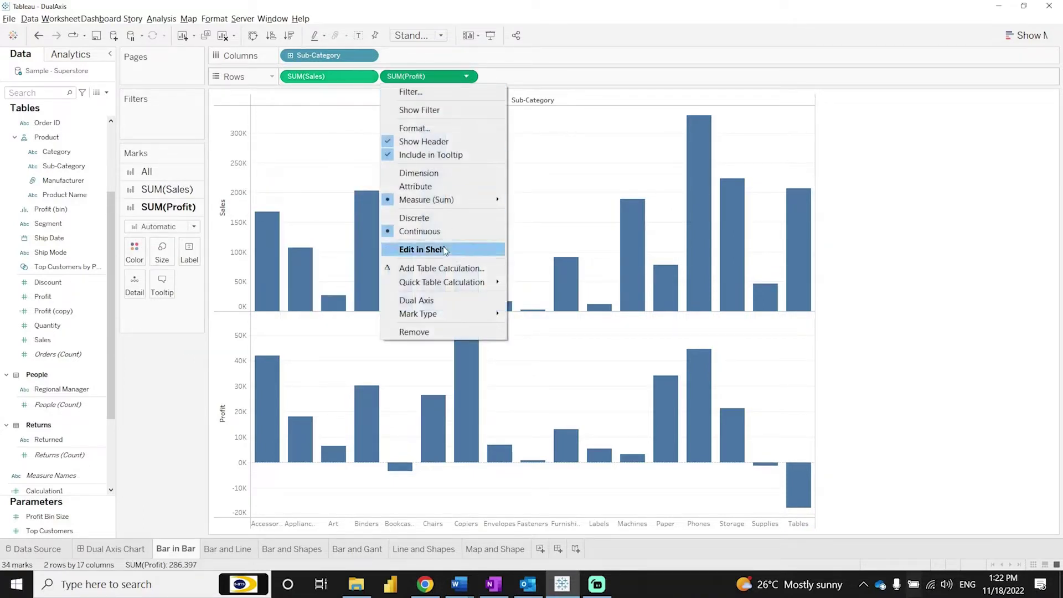
{"action": "left_click", "coordinate": [459, 300]}
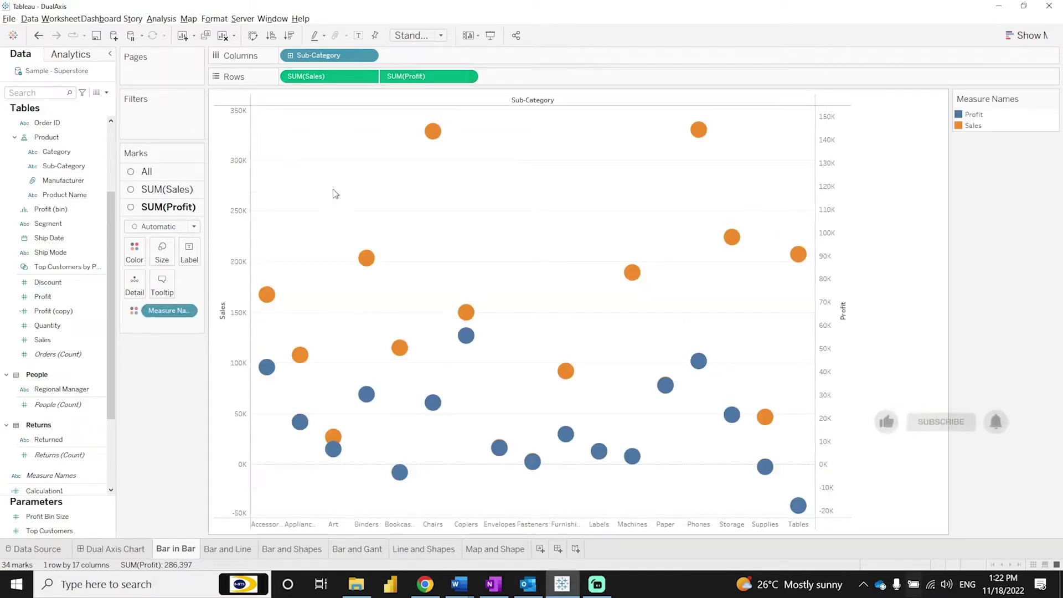
- Set the mark type of all measures to Bar
{"action": "left_click", "coordinate": [237, 148]}
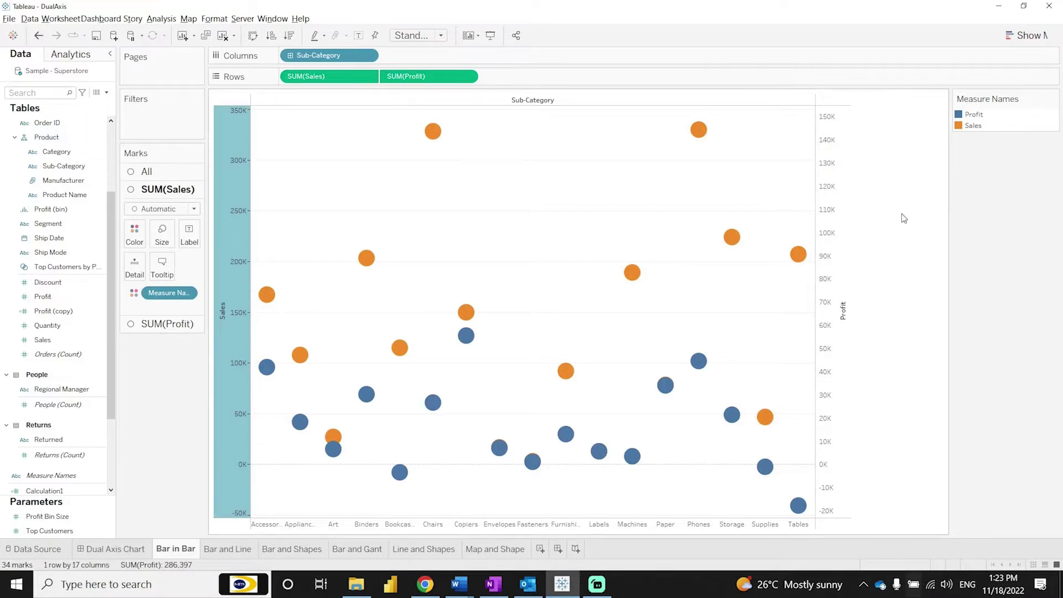
{"action": "left_click", "coordinate": [825, 204]}
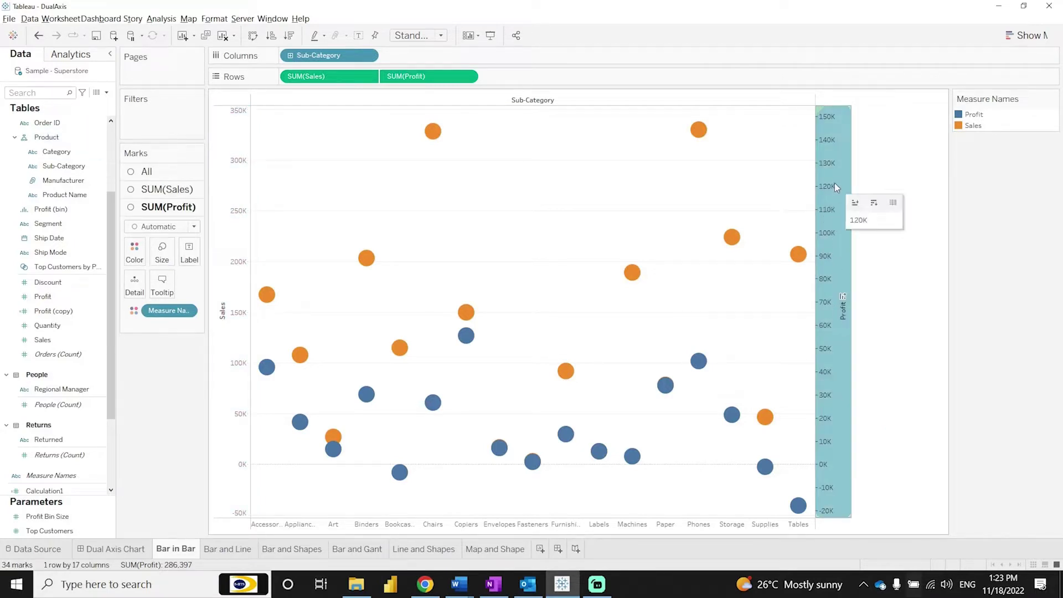
{"action": "left_click", "coordinate": [154, 172]}
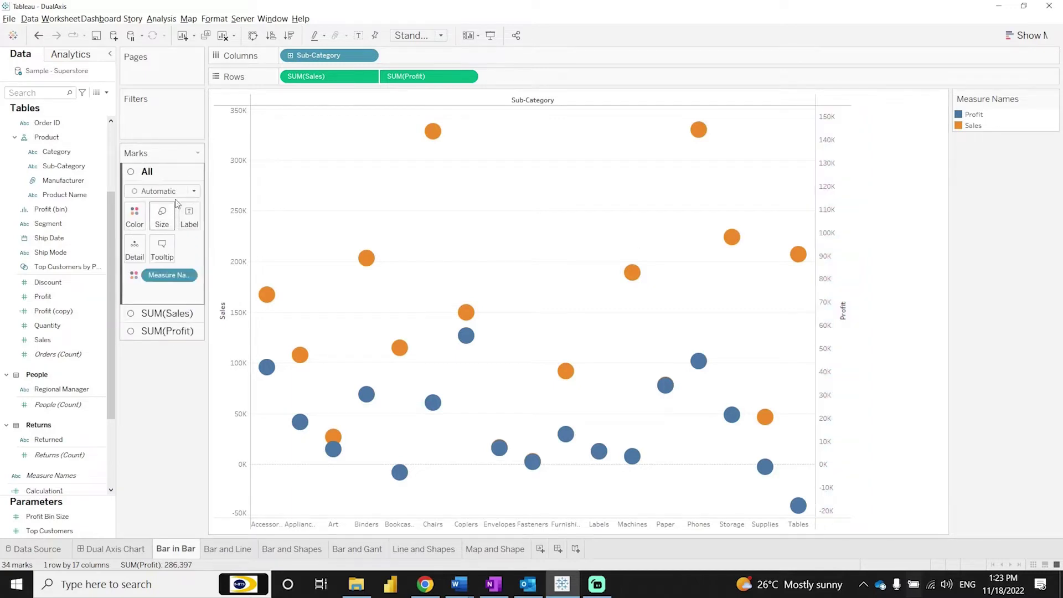
{"action": "left_click", "coordinate": [162, 191]}
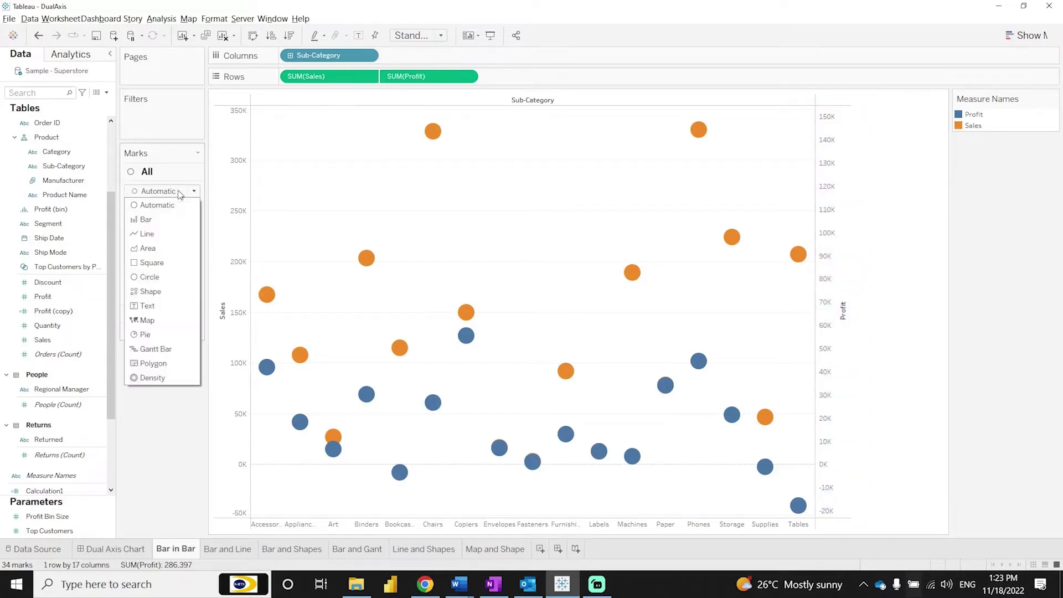
{"action": "left_click", "coordinate": [145, 220]}
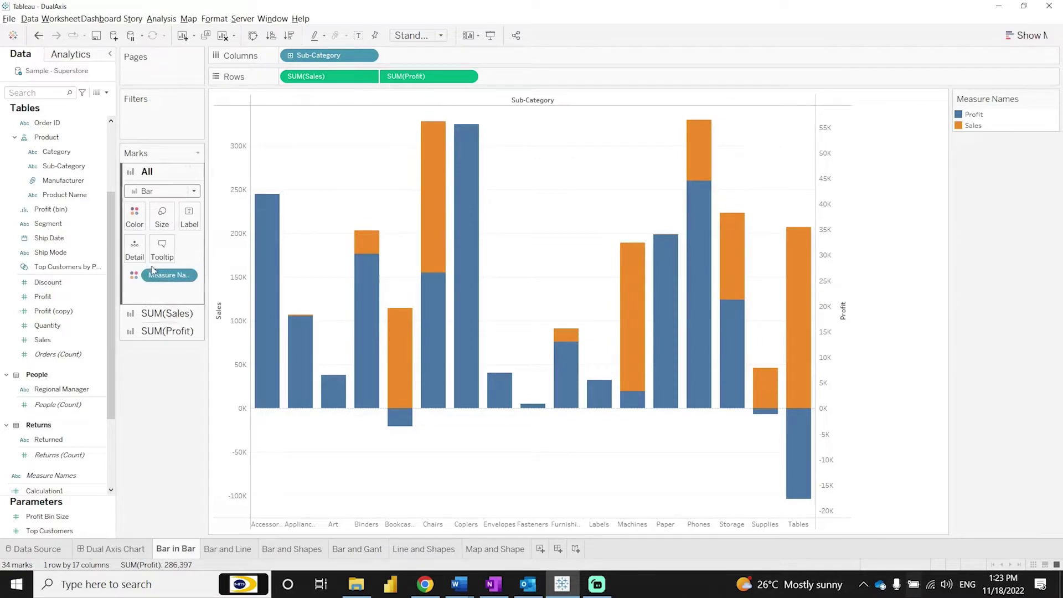
- Make the SUM(Sales) bars slightly wider through their mark size
{"action": "left_click", "coordinate": [165, 313]}
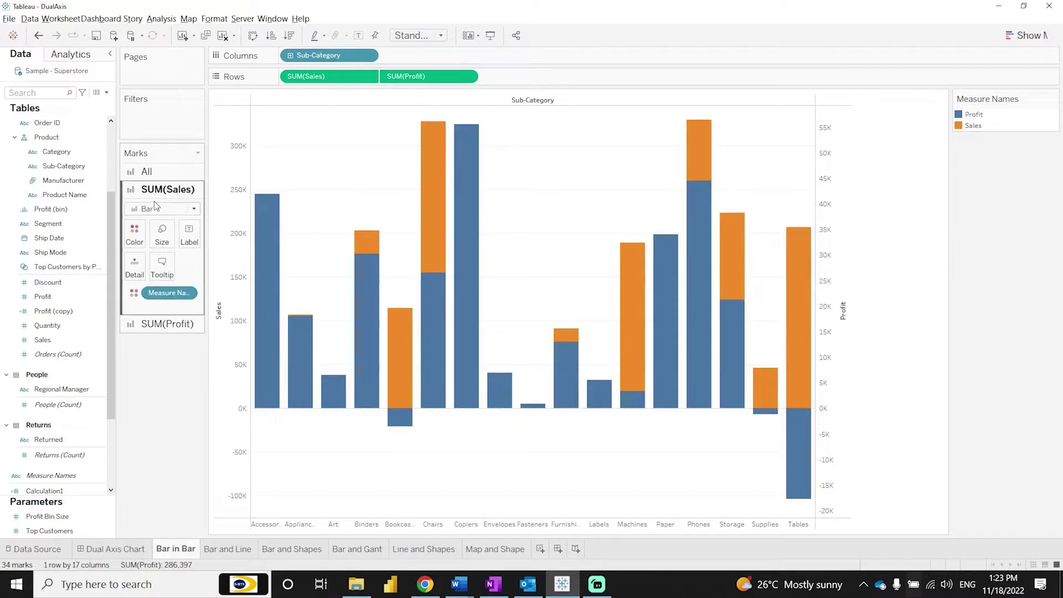
{"action": "left_click", "coordinate": [162, 233]}
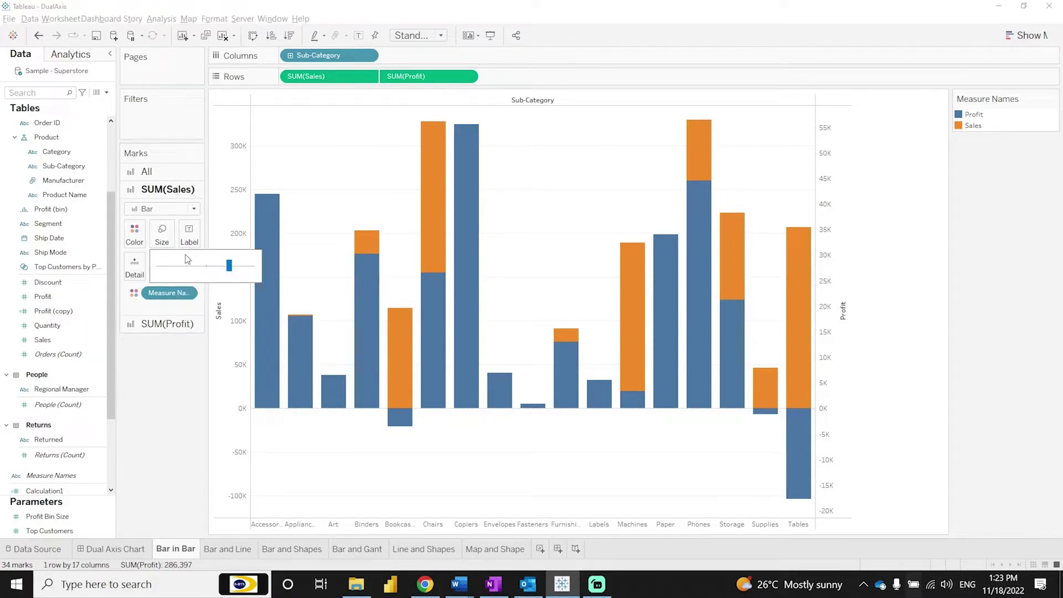
{"action": "left_click", "coordinate": [235, 266]}
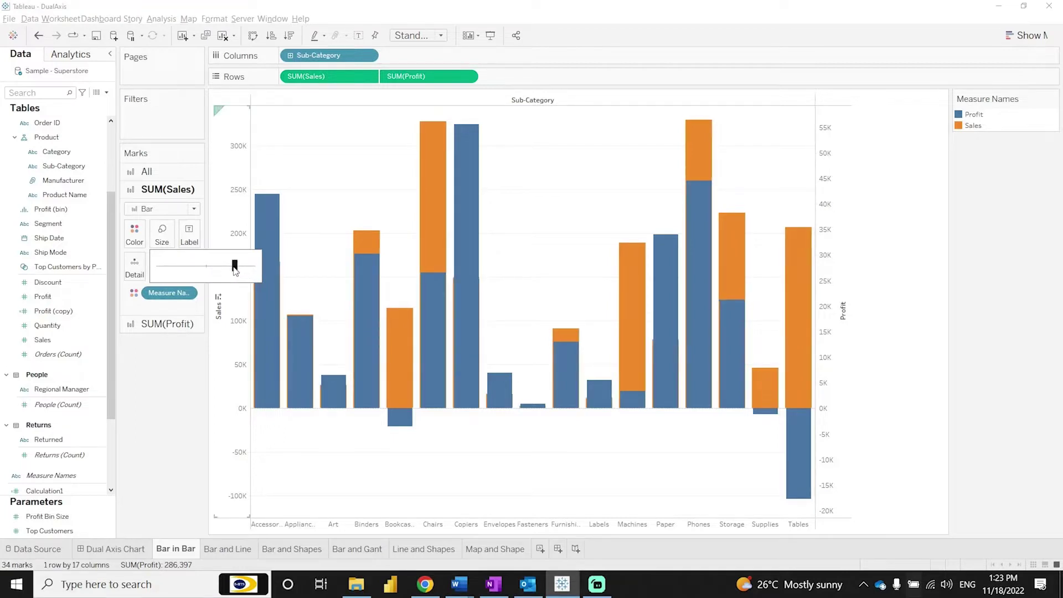
- Reduce the mark size of SUM(Profit) so its bars are about half as wide as the Sales bars
{"action": "left_click", "coordinate": [175, 326]}
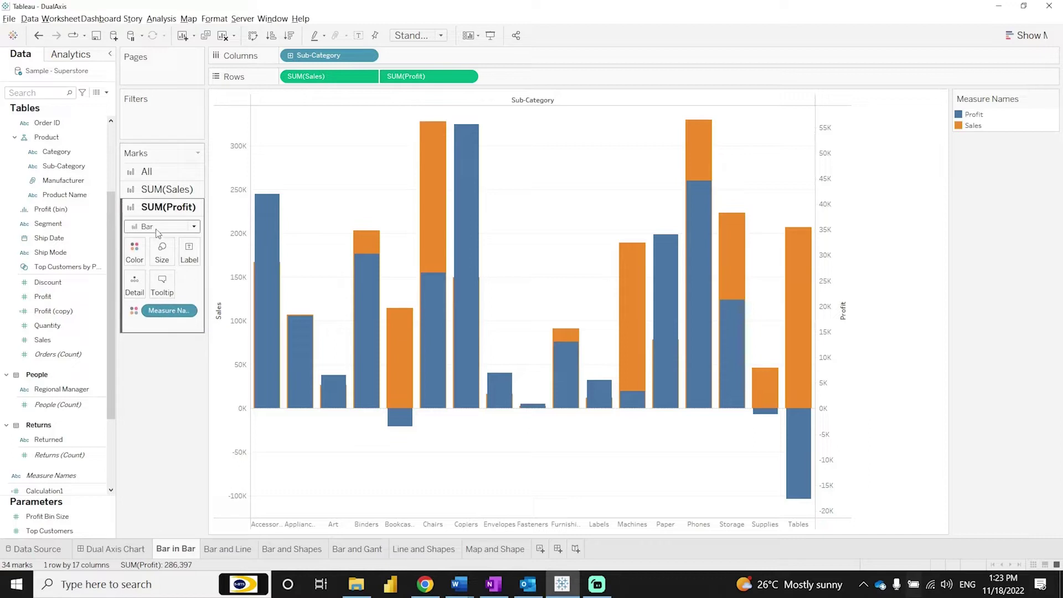
{"action": "left_click", "coordinate": [162, 258]}
{"action": "left_click", "coordinate": [205, 286]}
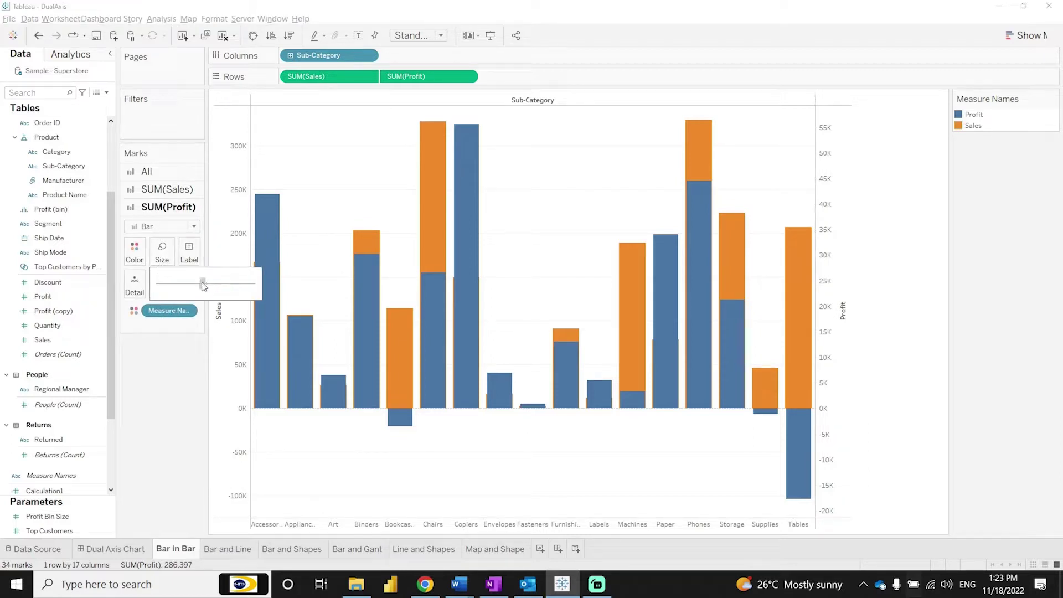
{"action": "left_click_drag", "start_coordinate": [200, 287], "coordinate": [194, 287]}
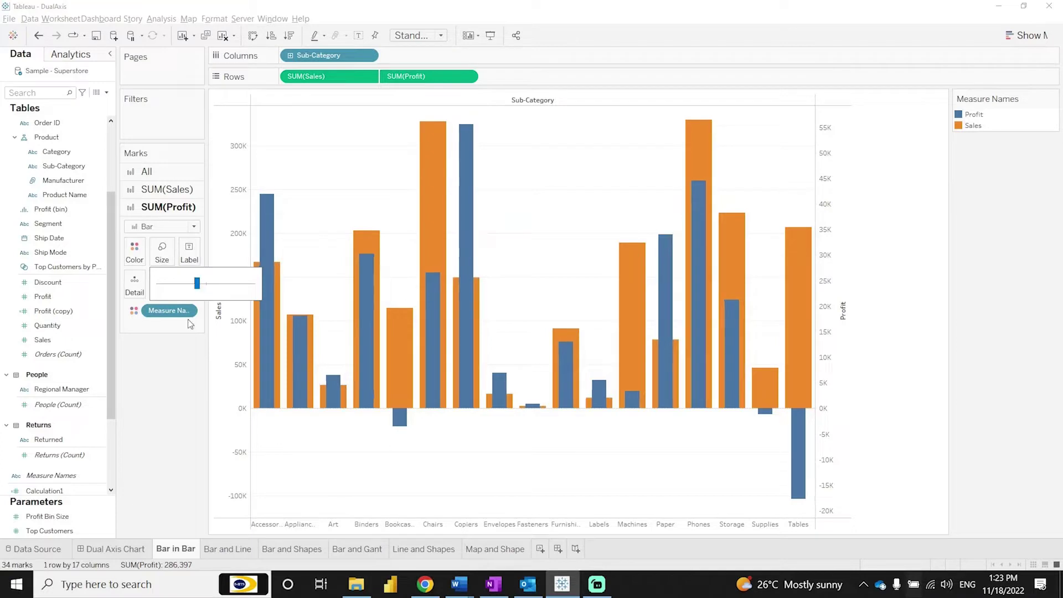
{"action": "left_click", "coordinate": [173, 370]}
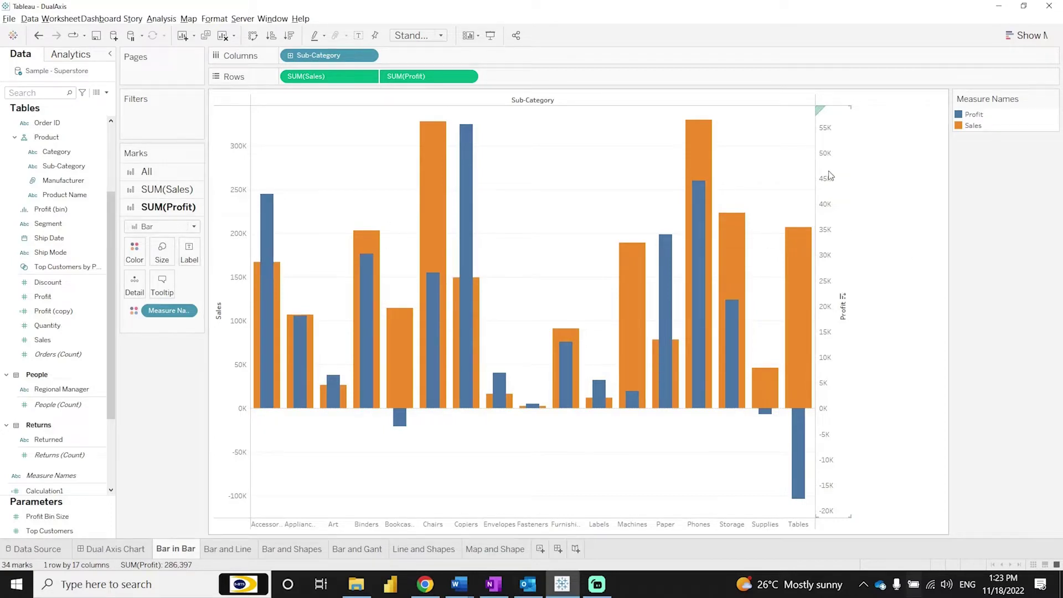
- Open the Measure Names colour settings and assign the Green-Orange-Teal palette to Profit and Sales
{"action": "mouse_move", "coordinate": [278, 217]}
{"action": "left_click", "coordinate": [970, 127]}
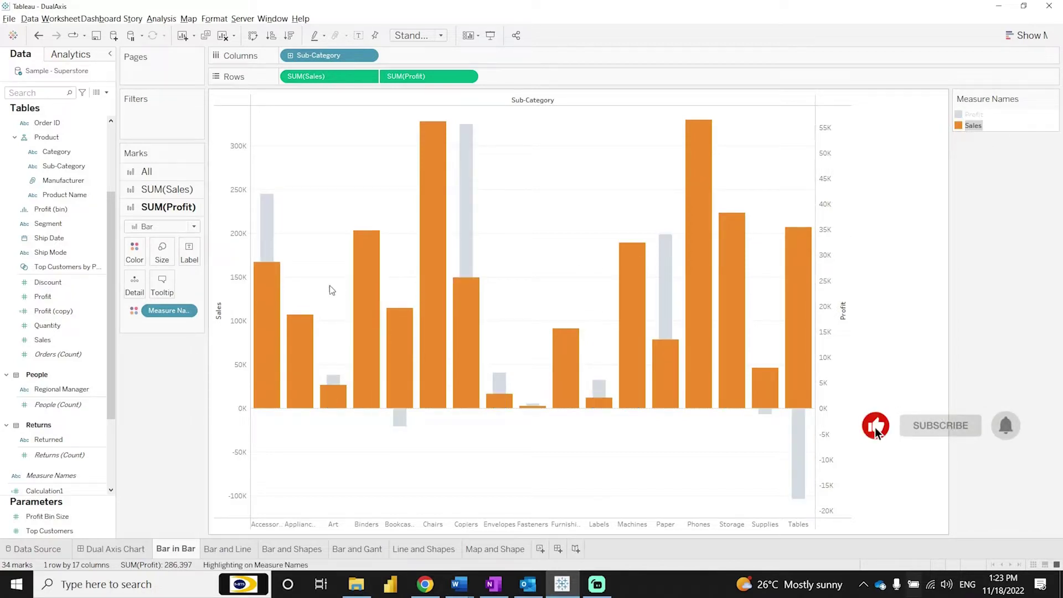
{"action": "double_click", "coordinate": [966, 133]}
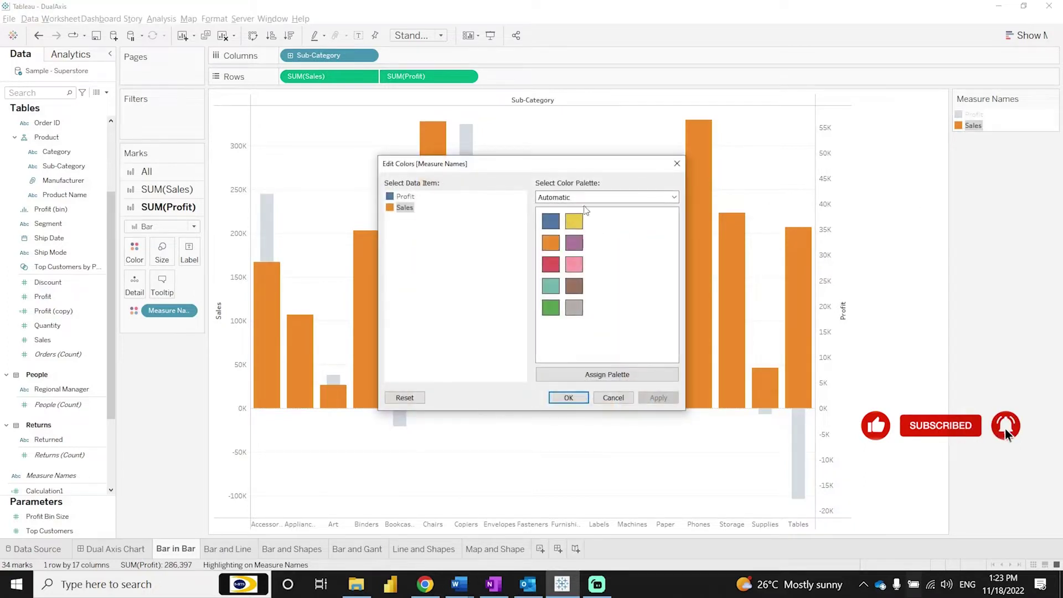
{"action": "left_click", "coordinate": [598, 197]}
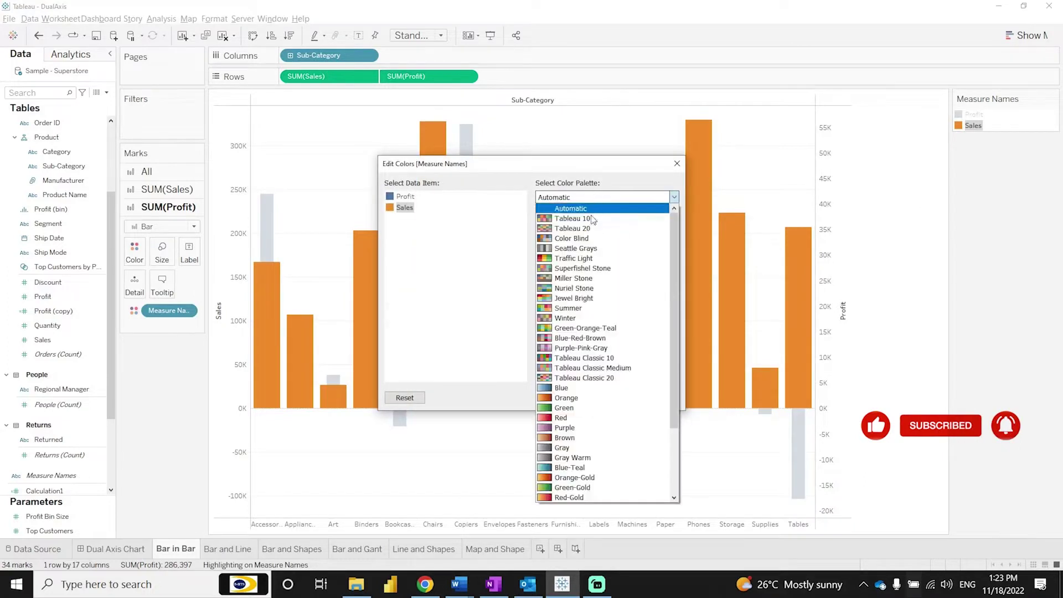
{"action": "left_click", "coordinate": [594, 328]}
{"action": "left_click", "coordinate": [632, 376]}
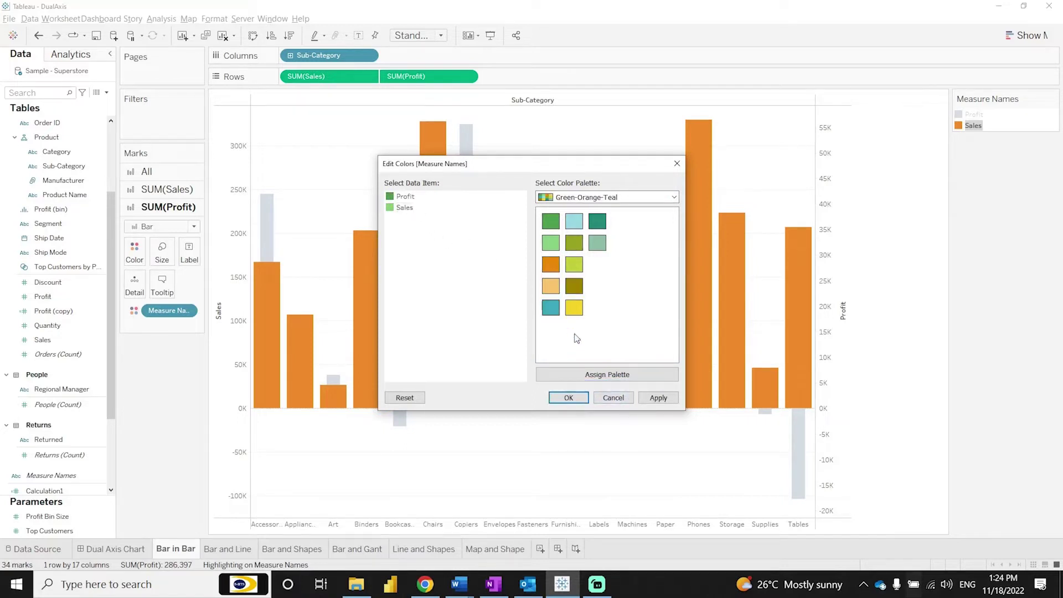
- Colour Sales dark teal-green and Profit pale grey-green from the palette, and apply the colours
{"action": "left_click", "coordinate": [400, 208]}
{"action": "left_click", "coordinate": [597, 221]}
{"action": "left_click", "coordinate": [406, 197]}
{"action": "left_click", "coordinate": [597, 242]}
{"action": "left_click", "coordinate": [658, 398]}
{"action": "left_click", "coordinate": [569, 398]}
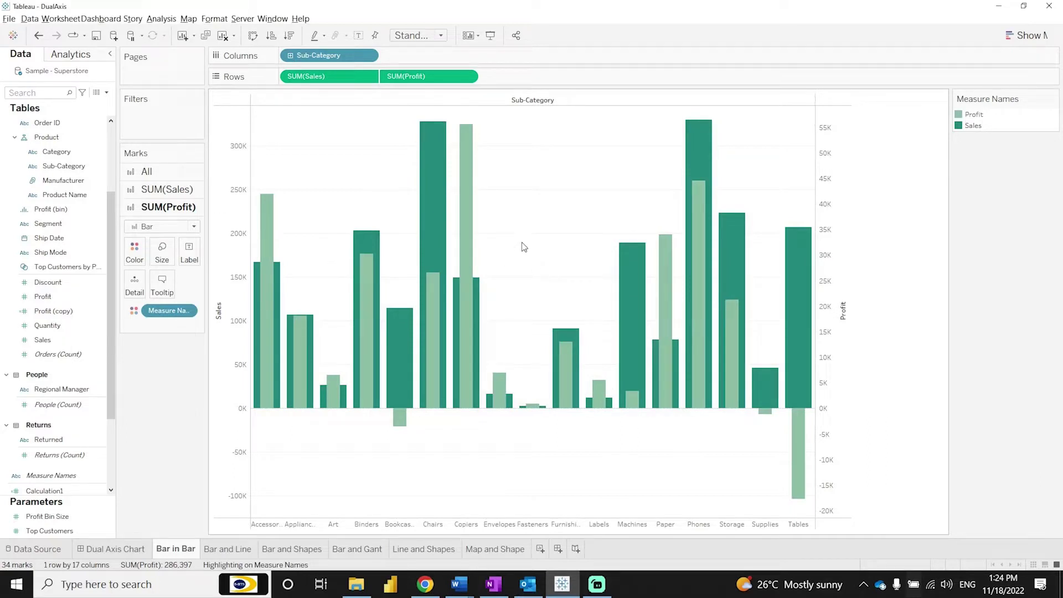
- Synchronize the Profit axis with the Sales axis
{"action": "mouse_move", "coordinate": [257, 324]}
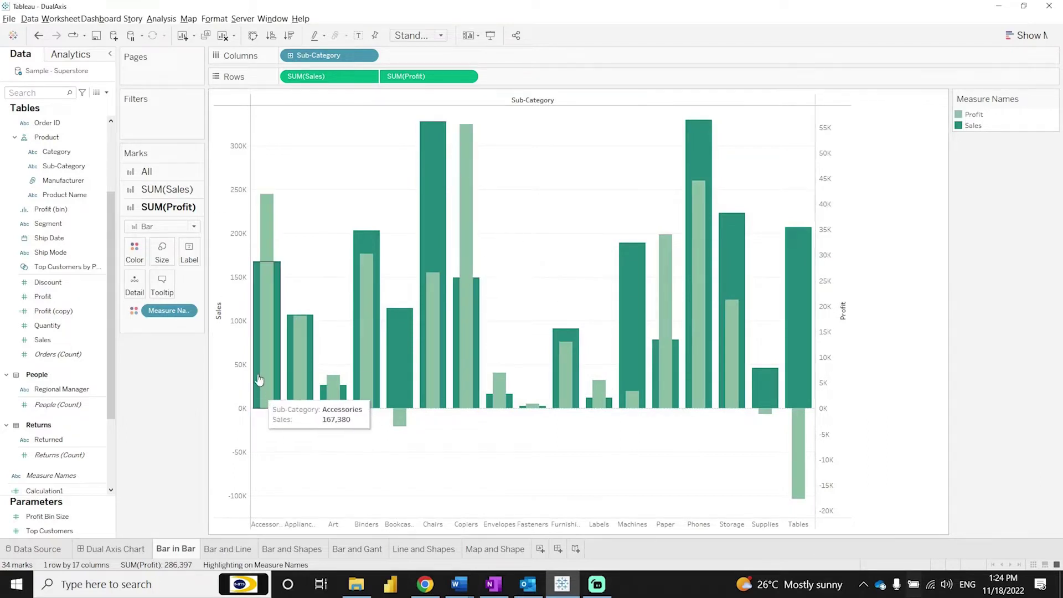
{"action": "left_click", "coordinate": [973, 125]}
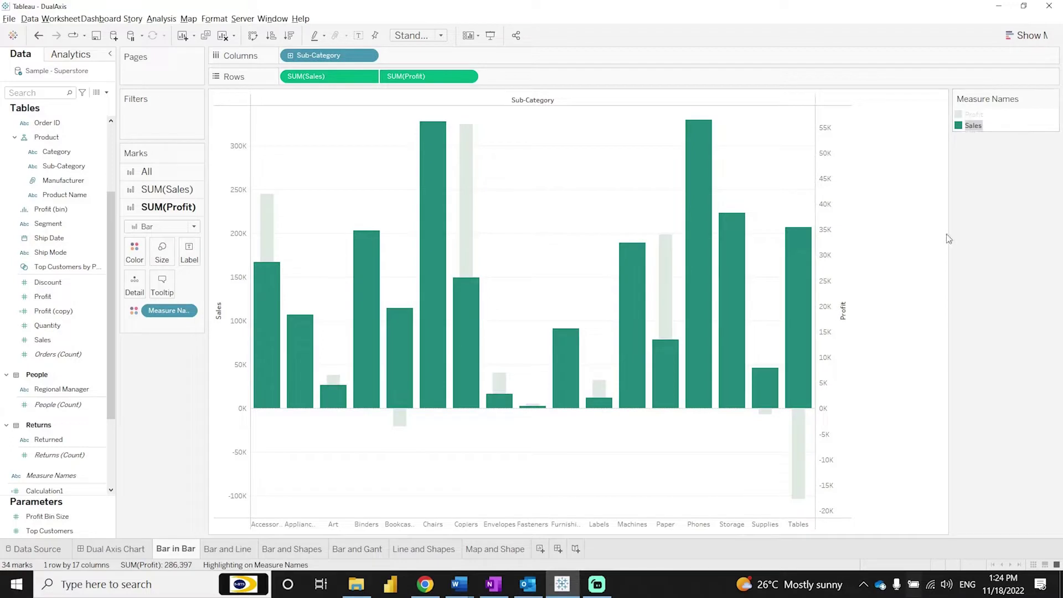
{"action": "left_click", "coordinate": [318, 292]}
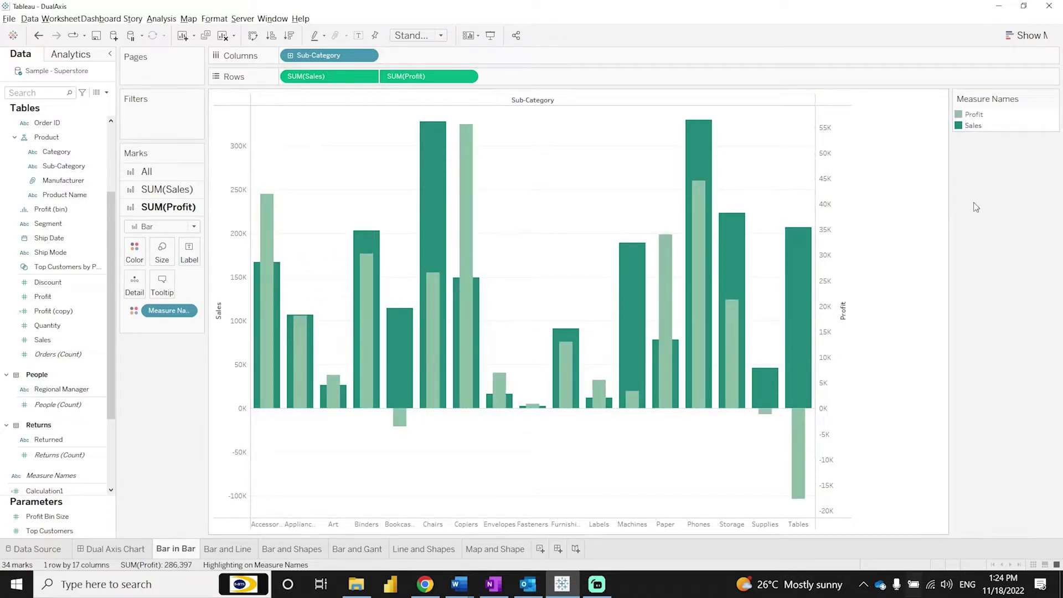
{"action": "left_click", "coordinate": [829, 160]}
{"action": "right_click", "coordinate": [829, 160]}
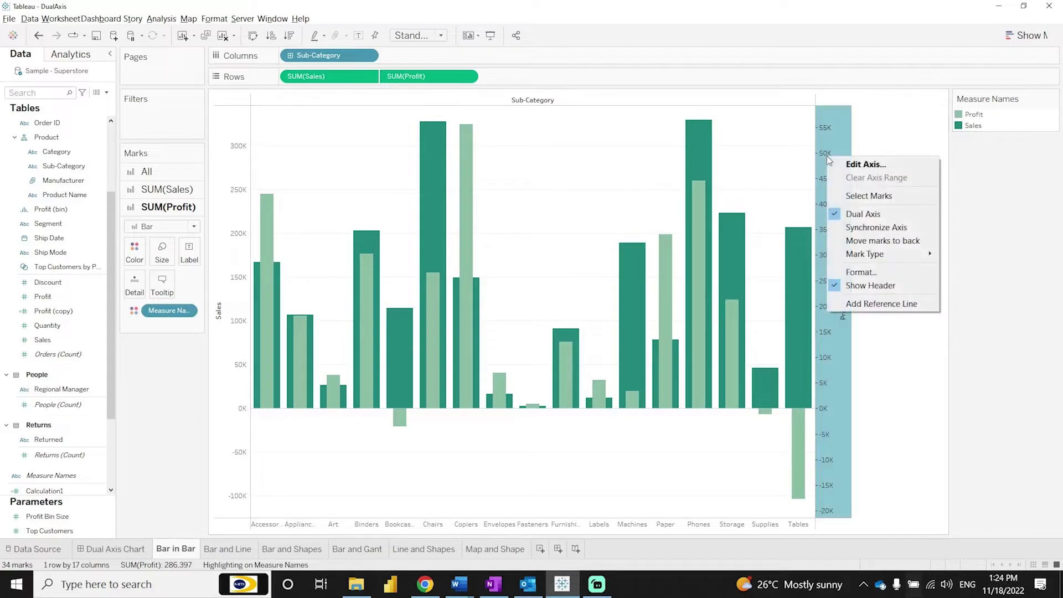
{"action": "left_click", "coordinate": [886, 232]}
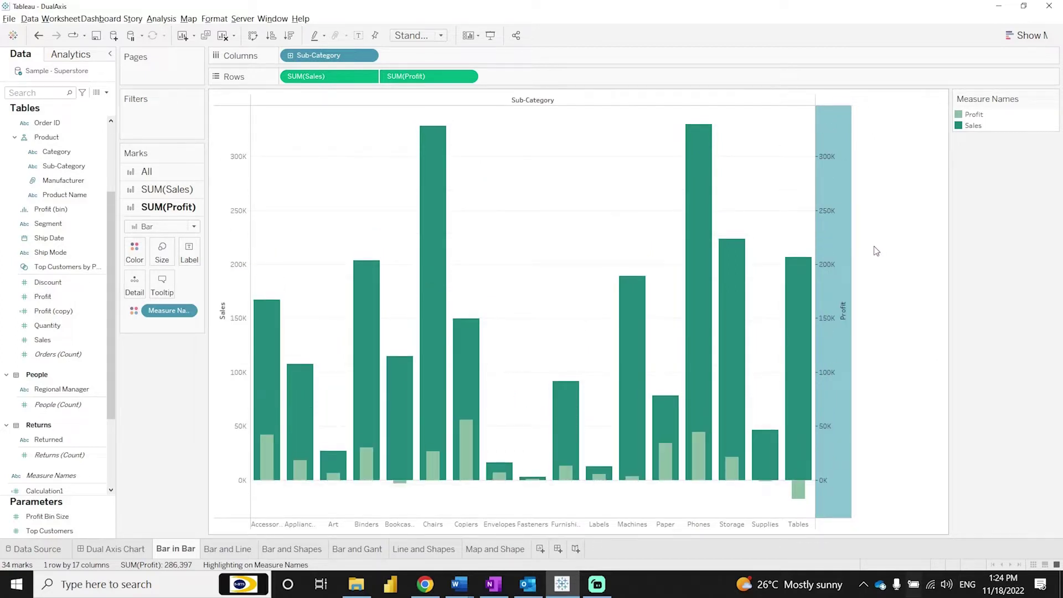
- Hide the Profit axis header and inspect the Accessories Sales and Profit bars by selecting each, then clear the selection
{"action": "right_click", "coordinate": [830, 165]}
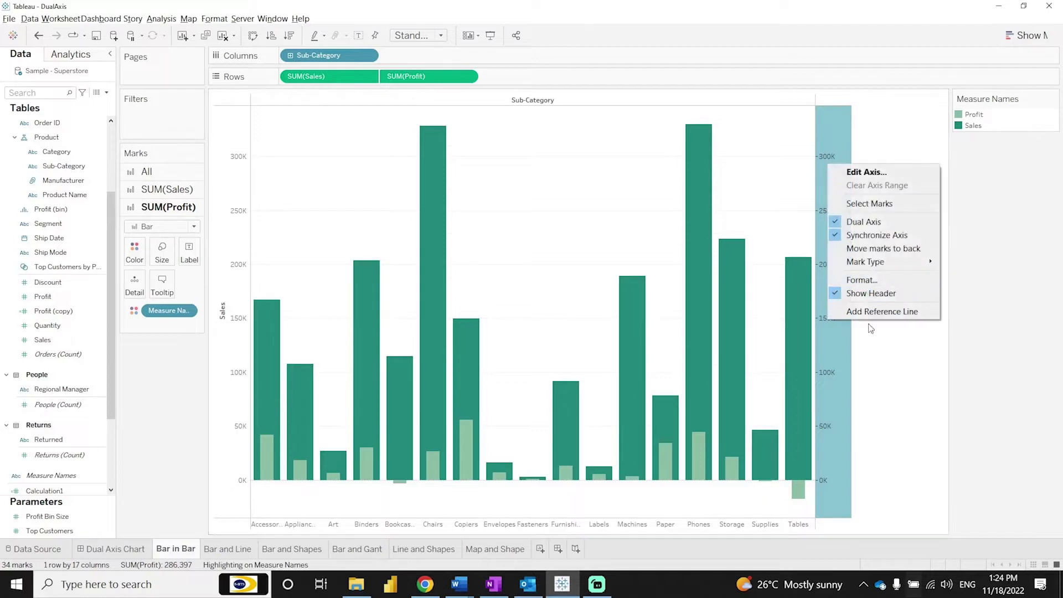
{"action": "left_click", "coordinate": [873, 297]}
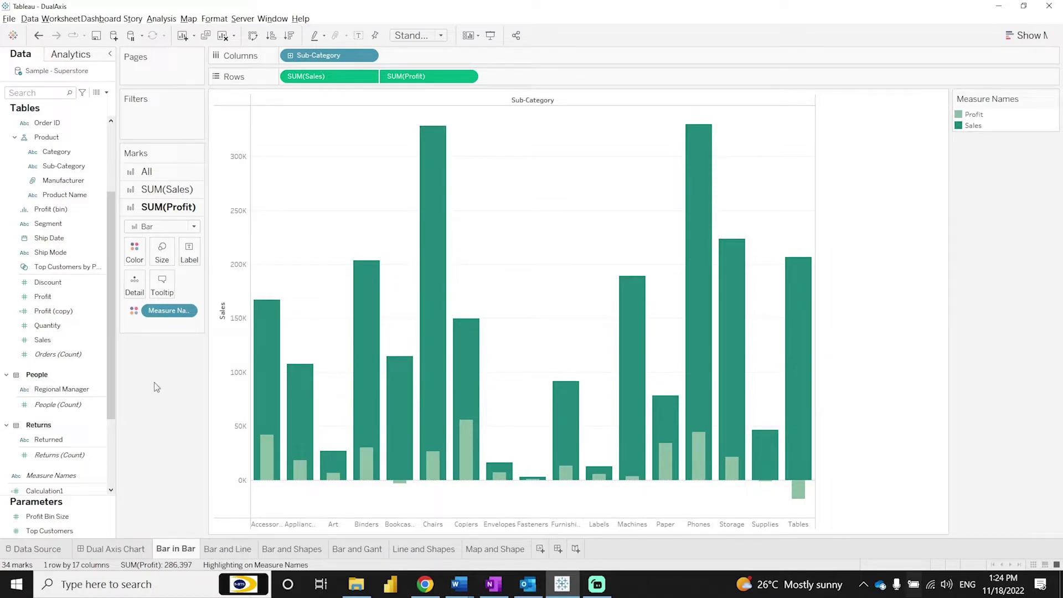
{"action": "left_click", "coordinate": [269, 317]}
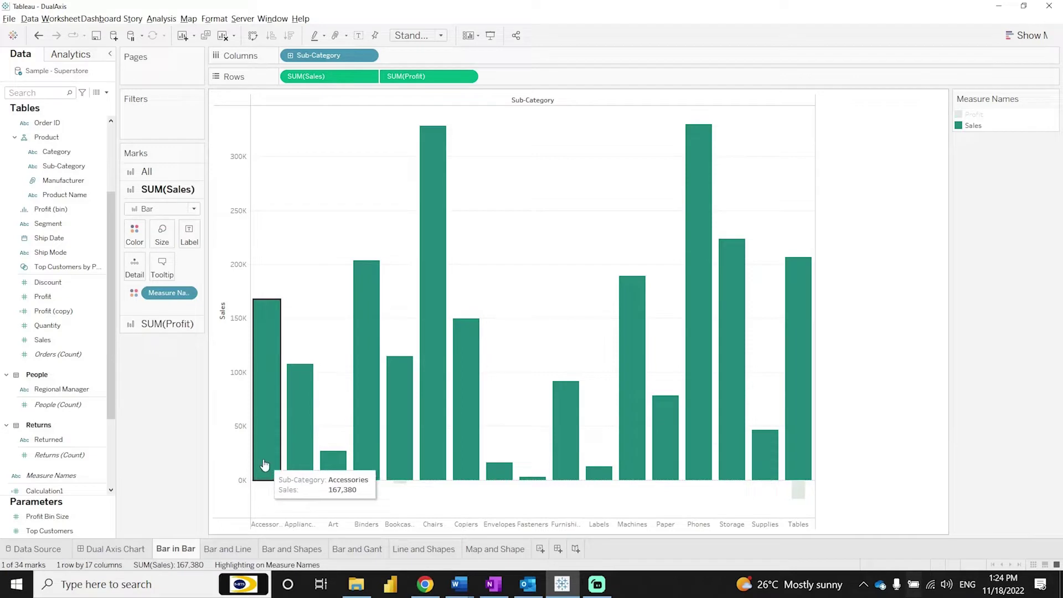
{"action": "left_click", "coordinate": [308, 320]}
{"action": "left_click", "coordinate": [269, 466]}
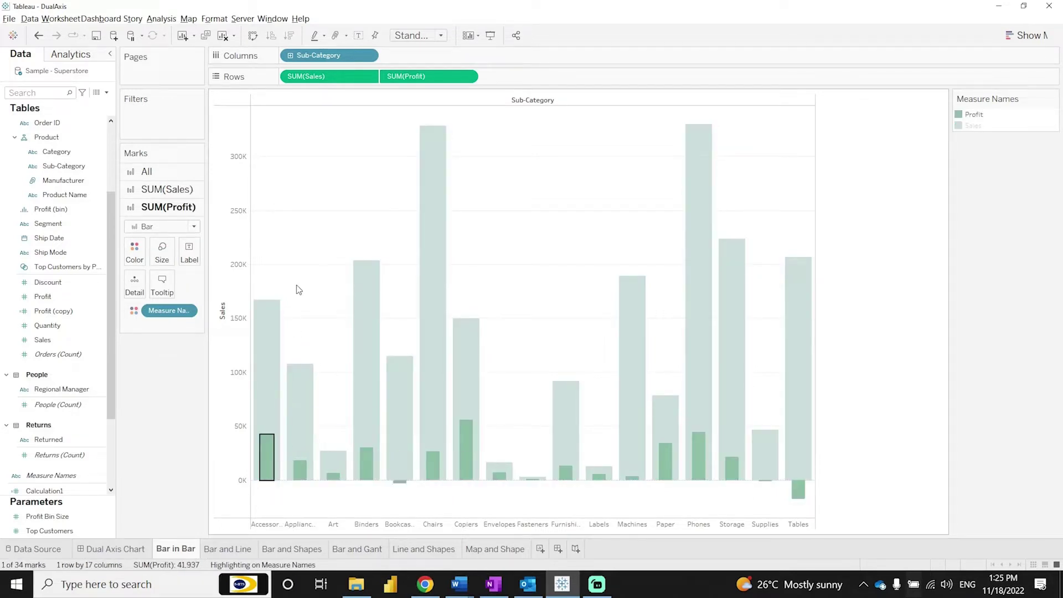
{"action": "left_click", "coordinate": [299, 327]}
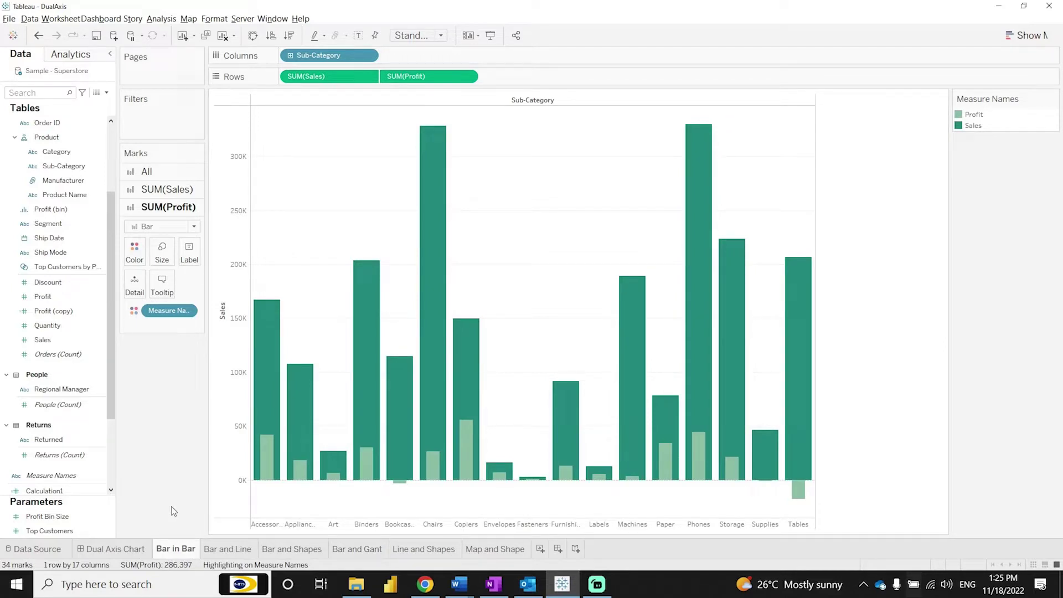
- Open the Bar and Line worksheet and place Sub-Category on Columns
{"action": "left_click", "coordinate": [228, 551]}
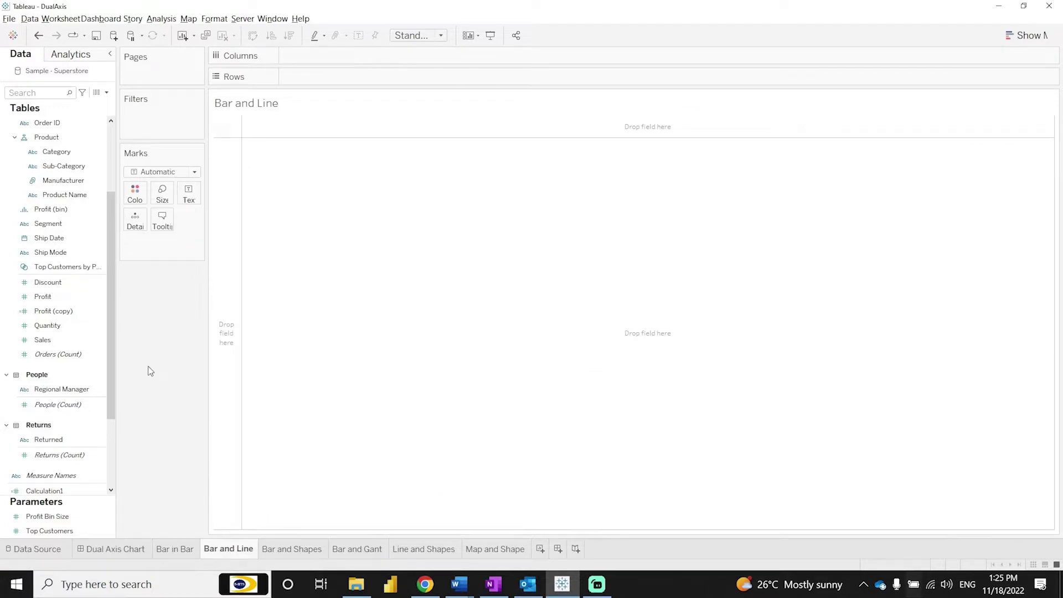
{"action": "left_click", "coordinate": [67, 167]}
{"action": "left_click_drag", "start_coordinate": [69, 171], "coordinate": [357, 98]}
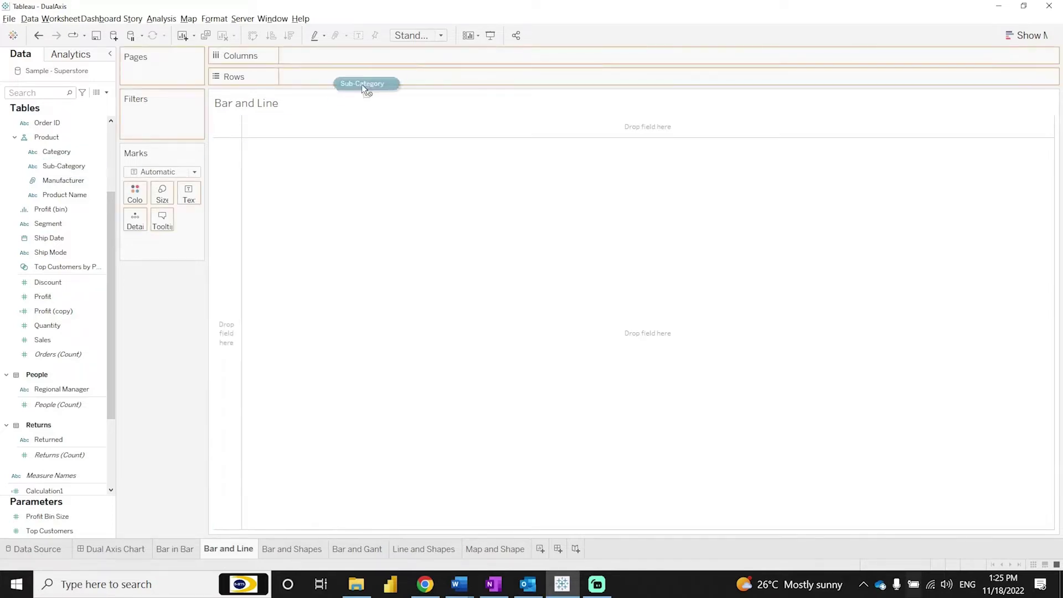
{"action": "left_click_drag", "start_coordinate": [375, 57], "coordinate": [375, 57]}
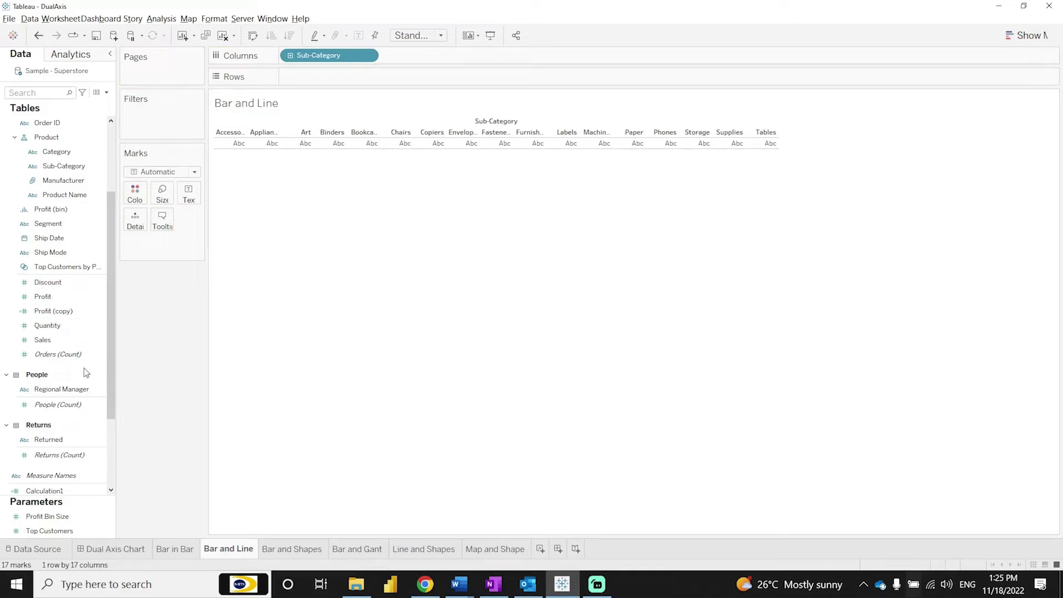
- Add Sales and Profit to Rows and combine the two measures on a dual axis
{"action": "scroll", "coordinate": [83, 373], "scroll_direction": "up", "scroll_amount": 2}
{"action": "left_click", "coordinate": [50, 429]}
{"action": "mouse_move", "coordinate": [49, 432]}
{"action": "left_mouse_down"}
{"action": "mouse_move", "coordinate": [380, 112]}
{"action": "mouse_move", "coordinate": [366, 72]}
{"action": "left_mouse_up"}
{"action": "left_click_drag", "start_coordinate": [44, 383], "coordinate": [468, 76]}
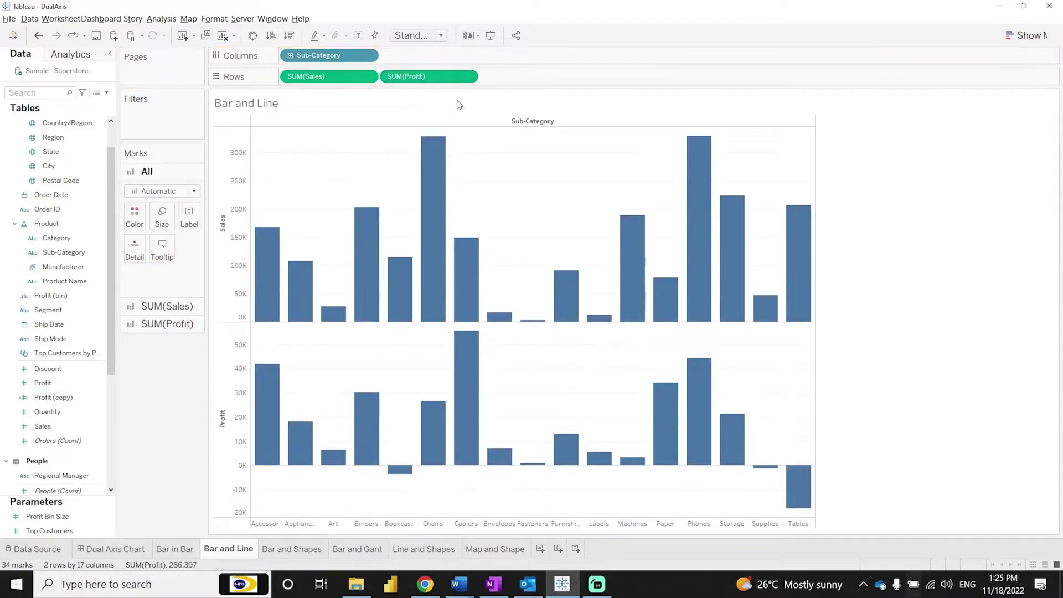
{"action": "left_click", "coordinate": [468, 77]}
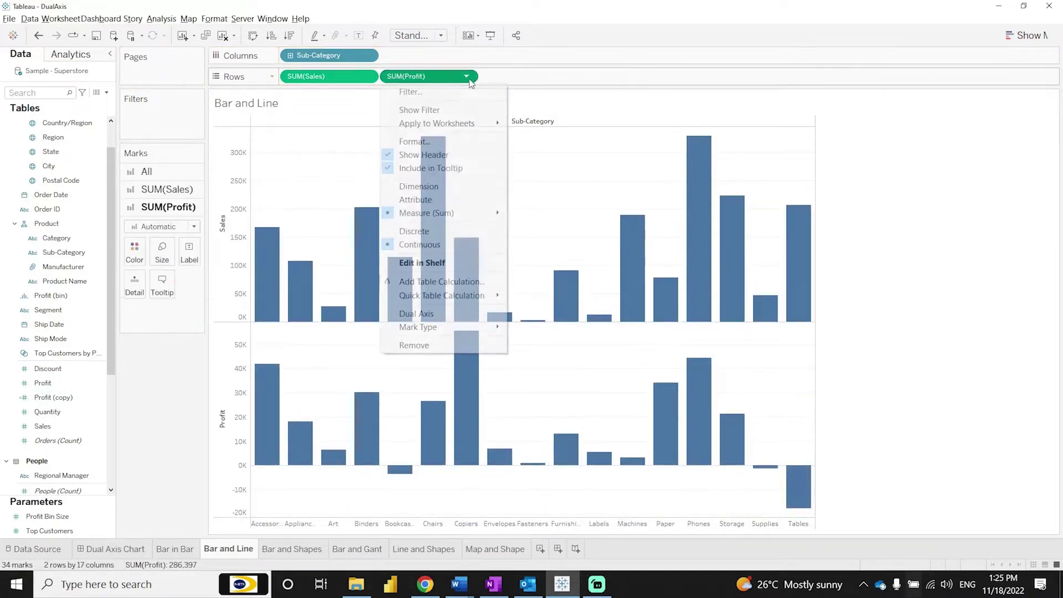
{"action": "left_click", "coordinate": [439, 314]}
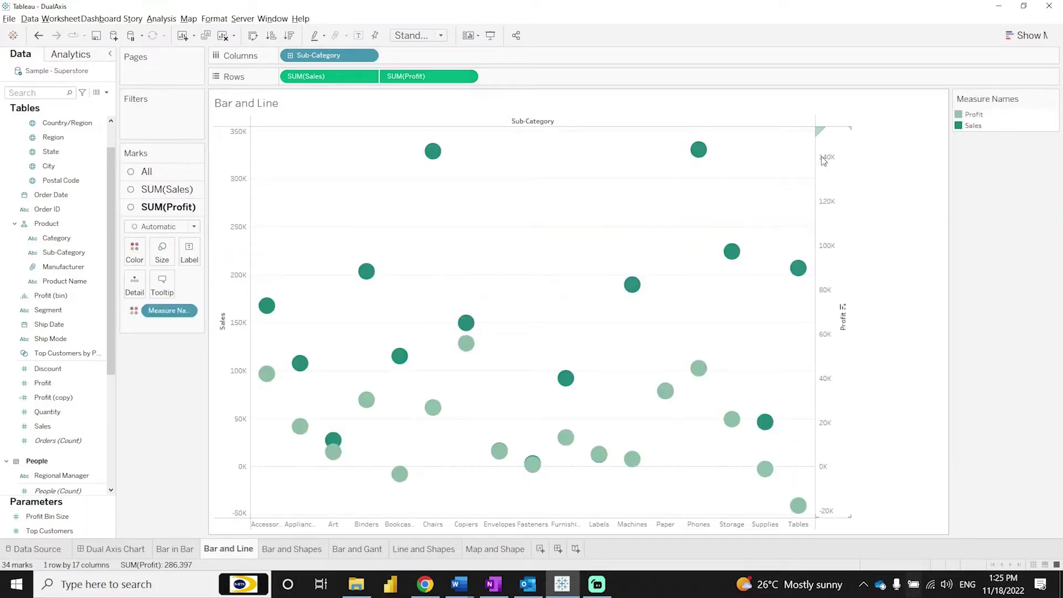
- Set the mark type of SUM(Sales) to Bar and of SUM(Profit) to Line
{"action": "left_click", "coordinate": [143, 172]}
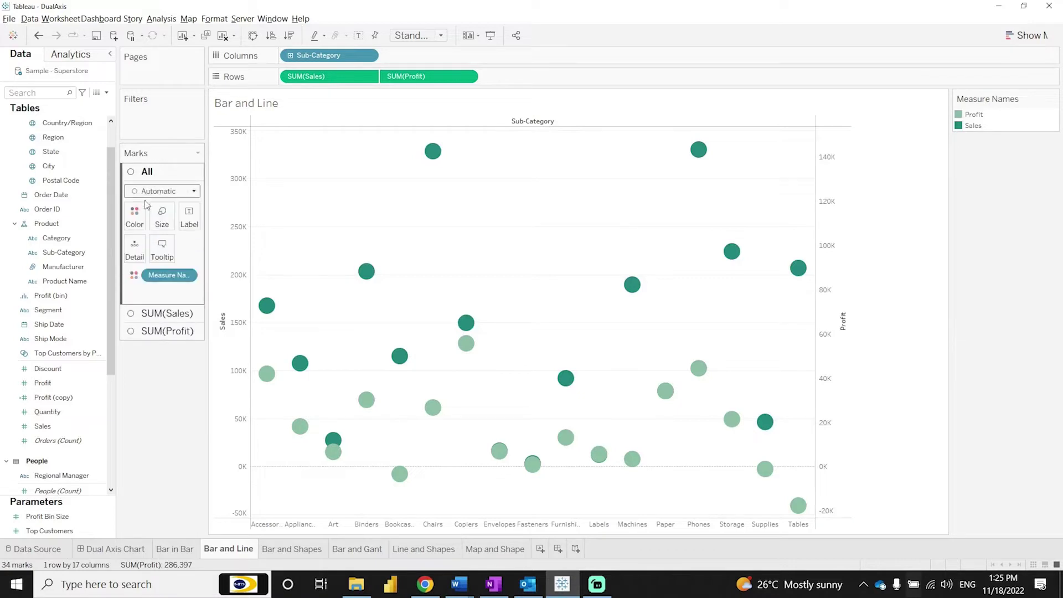
{"action": "left_click", "coordinate": [166, 313]}
{"action": "left_click", "coordinate": [162, 213]}
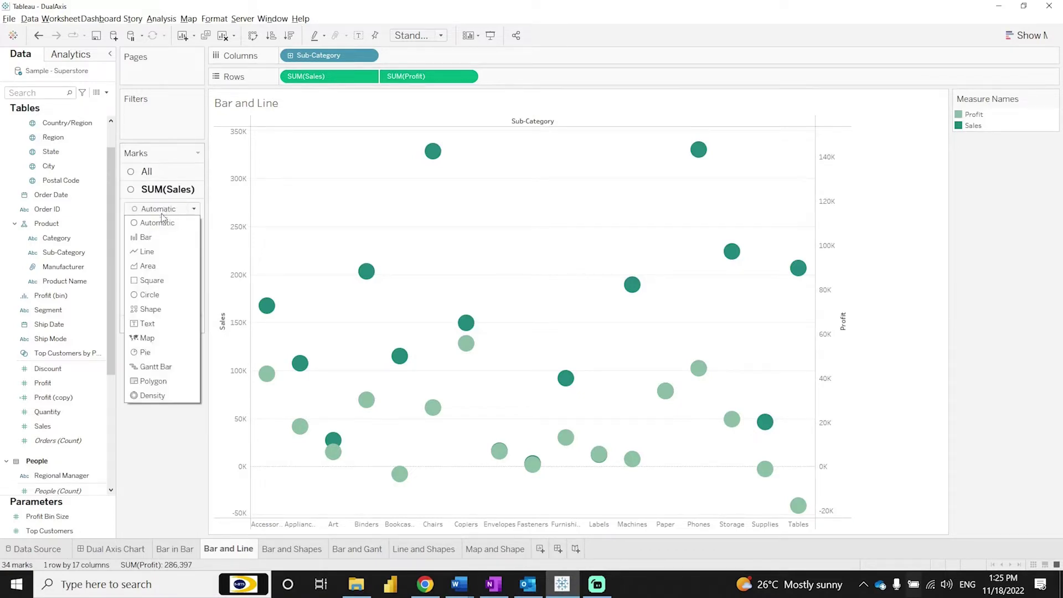
{"action": "left_click", "coordinate": [158, 237]}
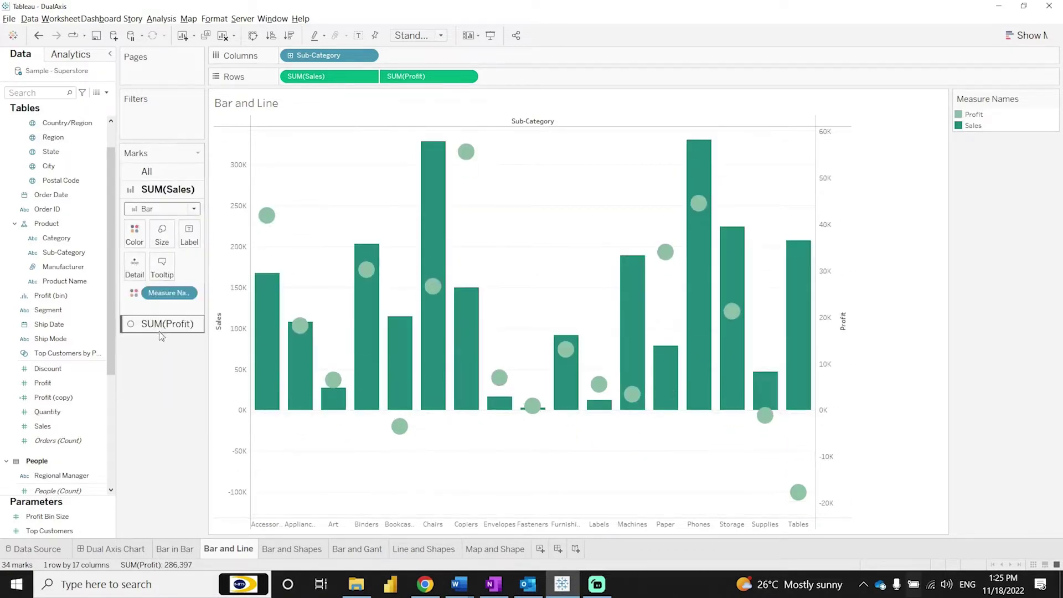
{"action": "left_click", "coordinate": [160, 331]}
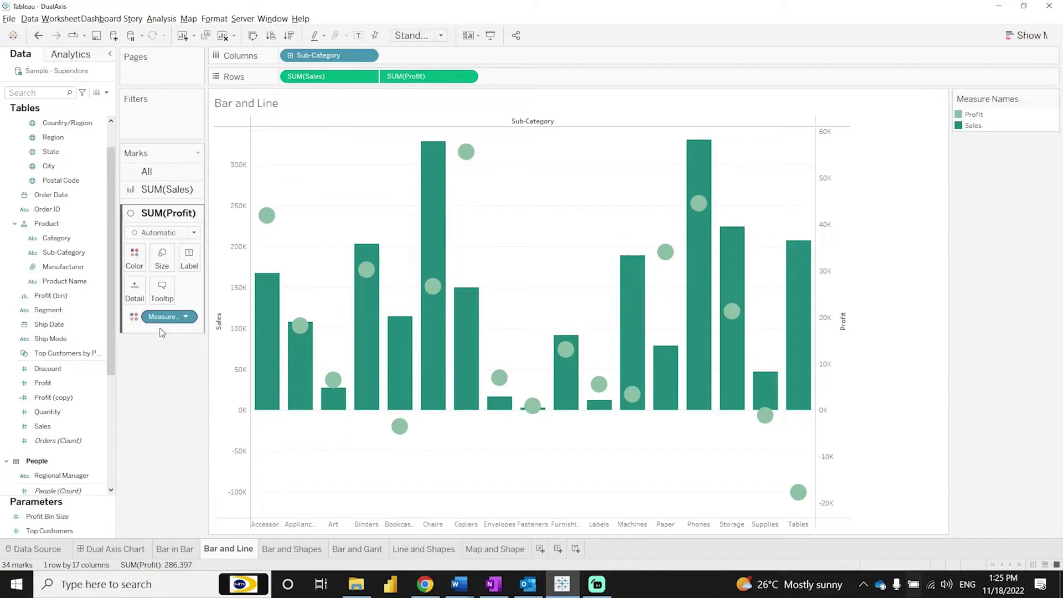
{"action": "left_click", "coordinate": [173, 228]}
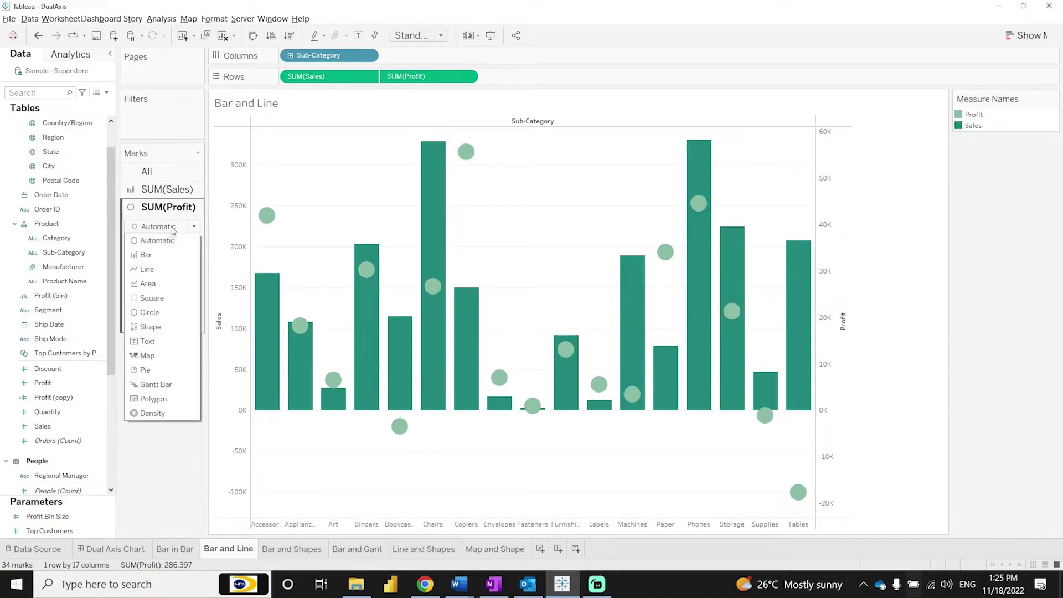
{"action": "left_click", "coordinate": [148, 269]}
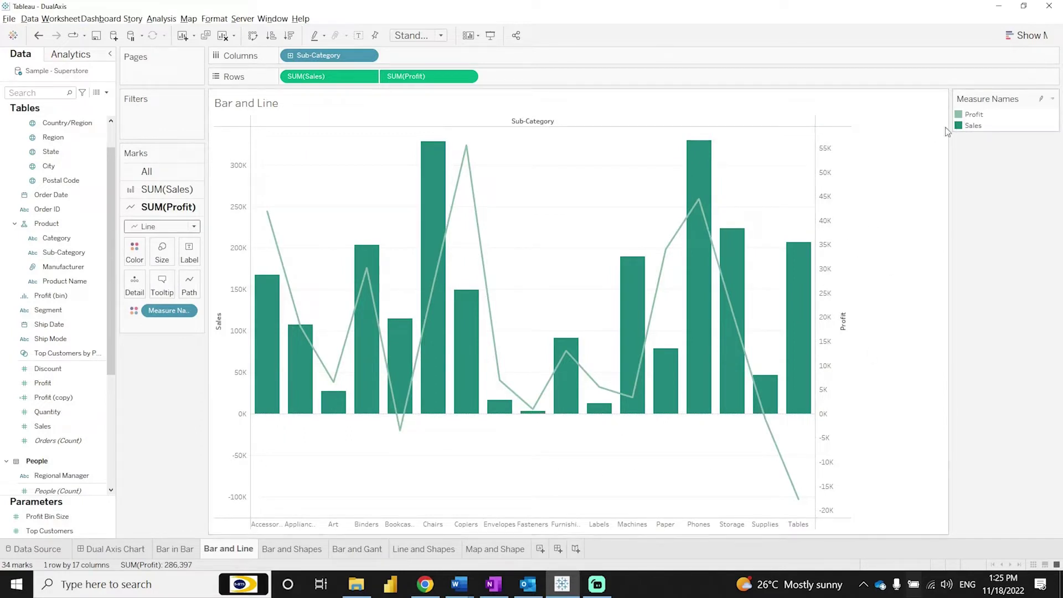
- Synchronize the Profit axis with the Sales axis on the bar and line chart
{"action": "left_click", "coordinate": [831, 202]}
{"action": "right_click", "coordinate": [829, 199]}
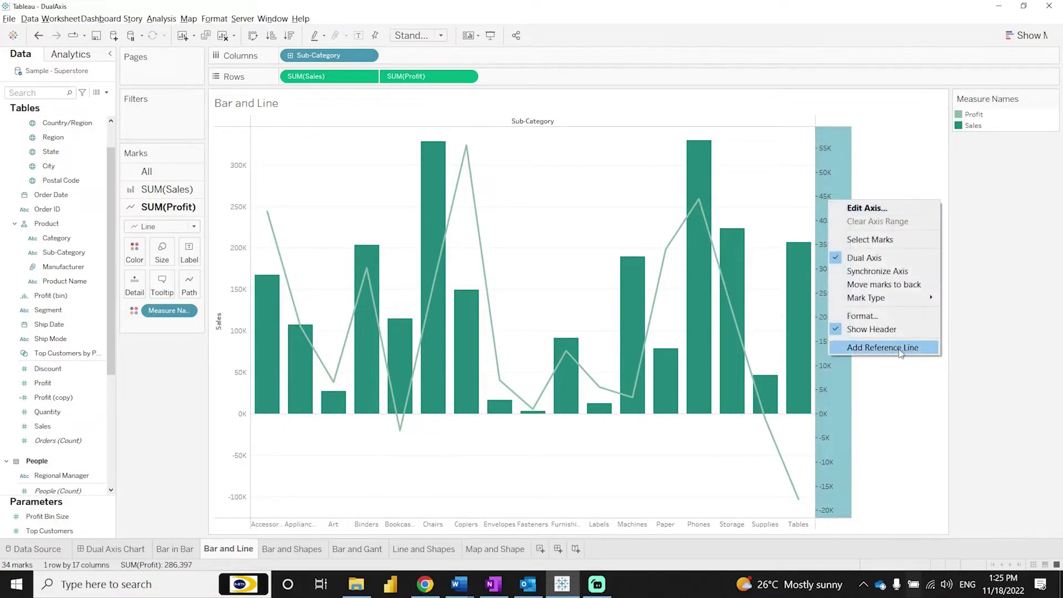
{"action": "left_click", "coordinate": [873, 271]}
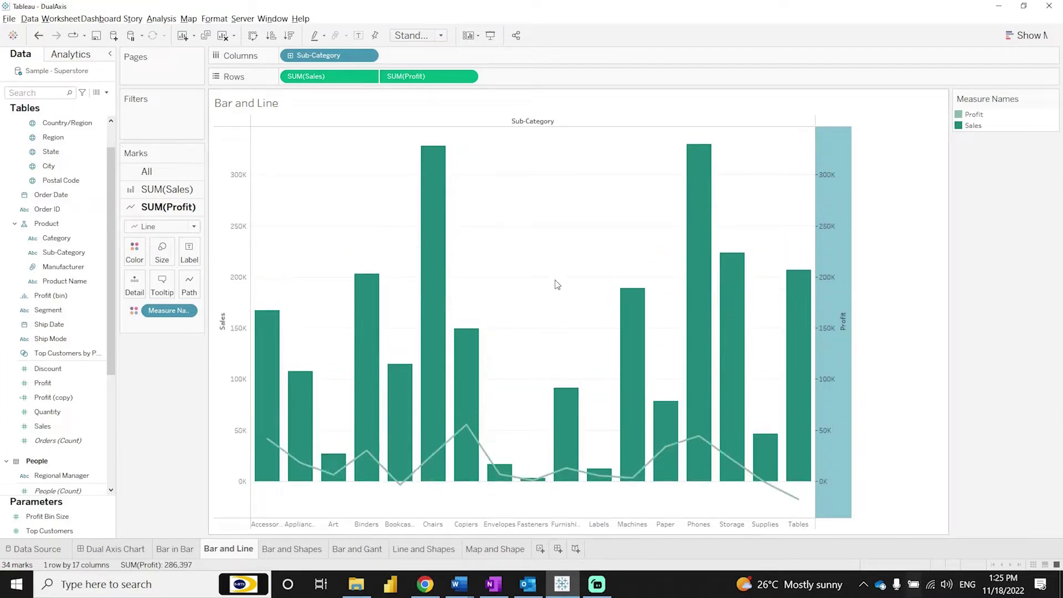
- Thicken the Profit line by increasing its mark size, and hide the Profit axis header
{"action": "left_click", "coordinate": [162, 252]}
{"action": "left_click_drag", "start_coordinate": [183, 284], "coordinate": [230, 285]}
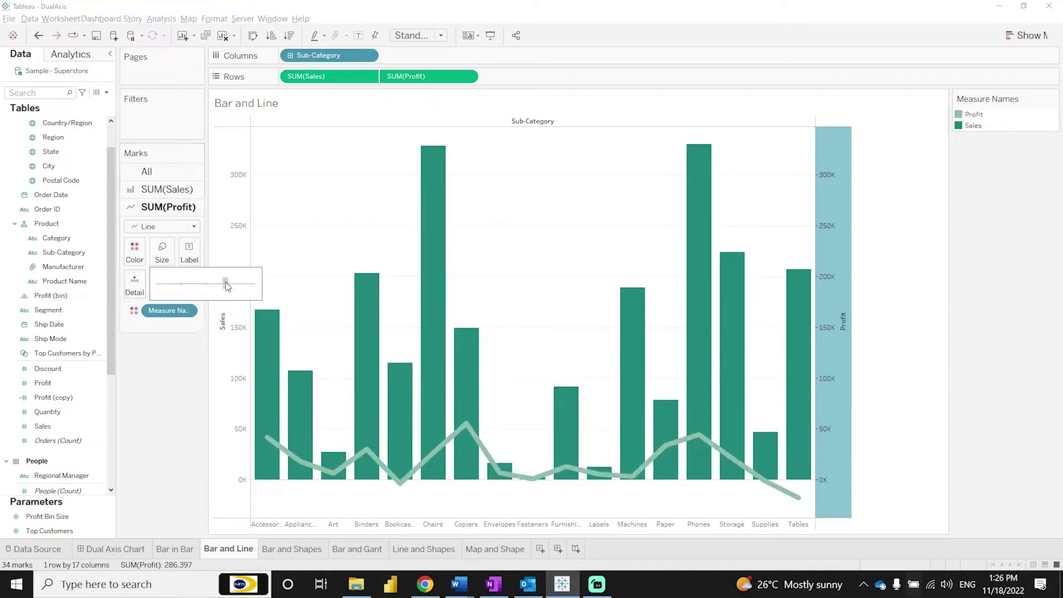
{"action": "left_click", "coordinate": [568, 309]}
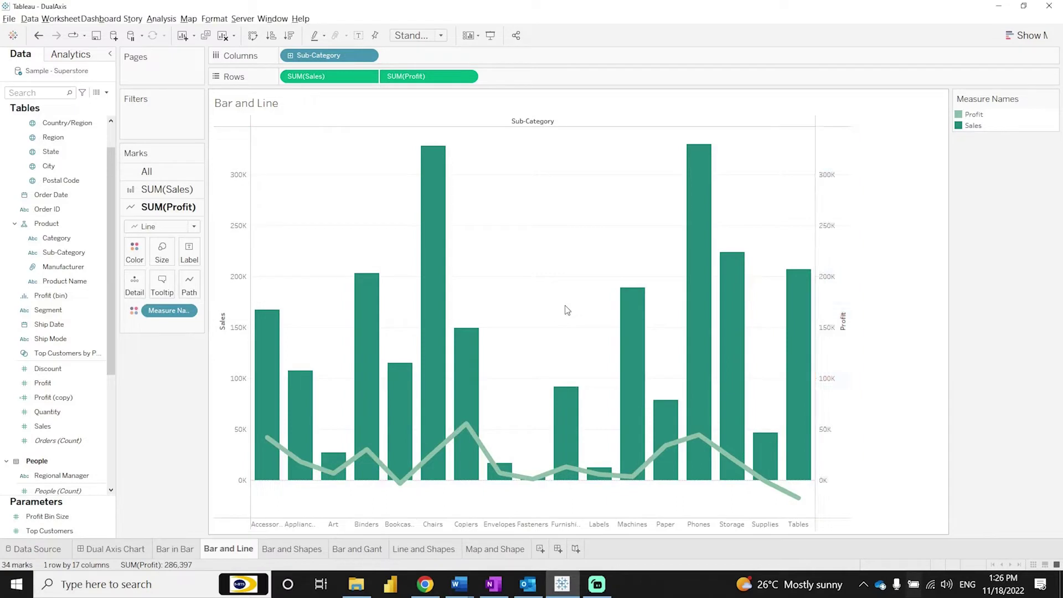
{"action": "right_click", "coordinate": [835, 188]}
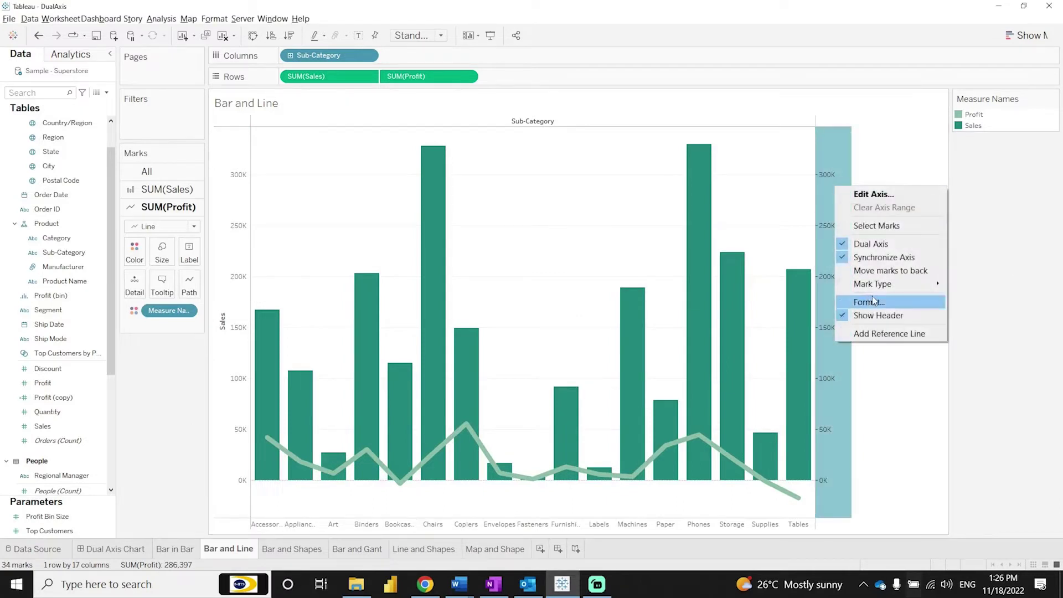
{"action": "left_click", "coordinate": [888, 316]}
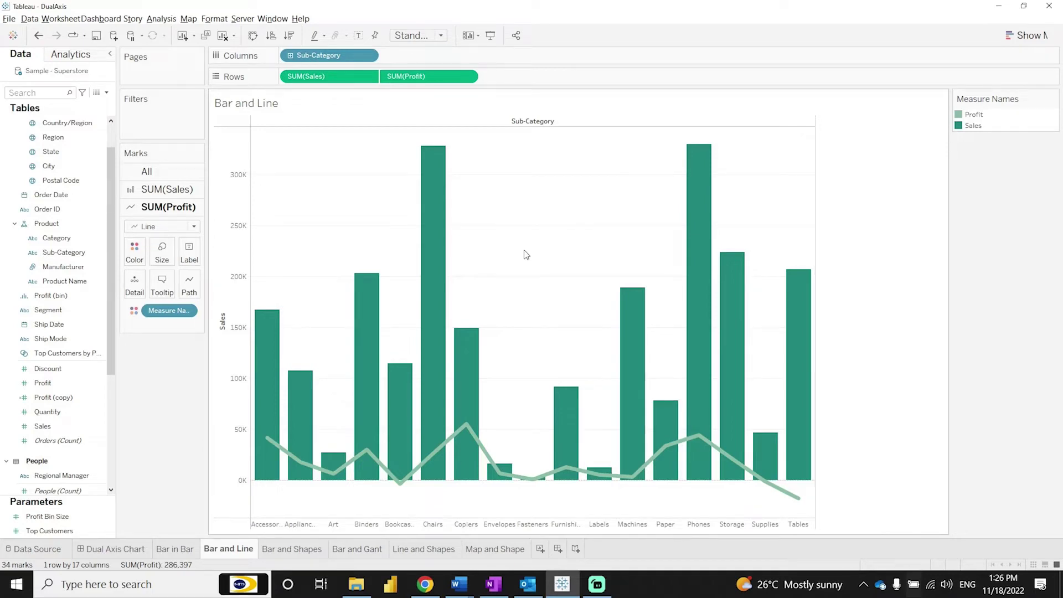
- Open the Bar and Shapes worksheet and chart Sales on Rows by Sub-Category on Columns
{"action": "left_click", "coordinate": [292, 550]}
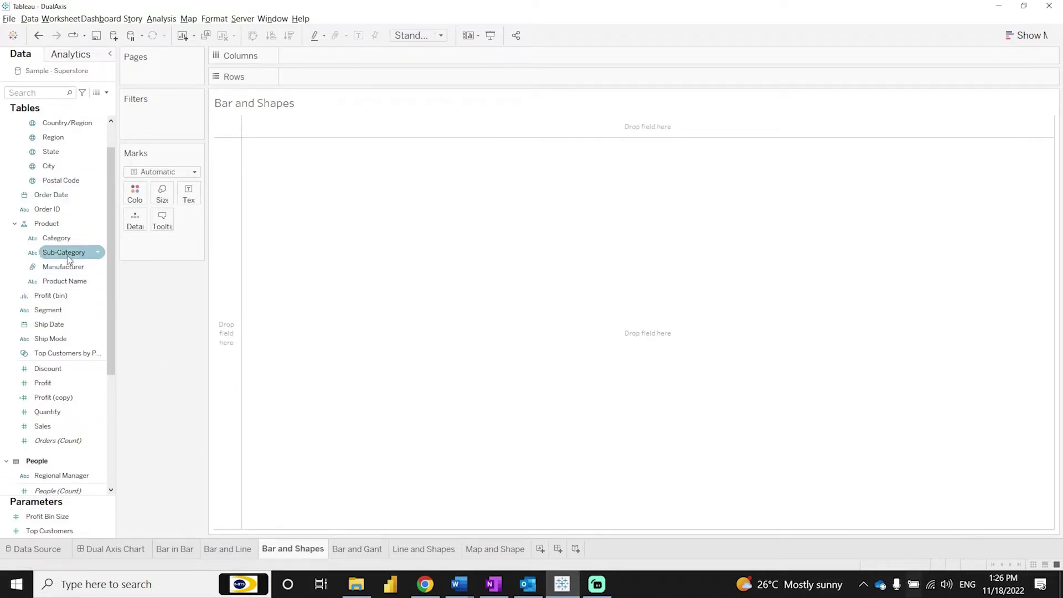
{"action": "left_click_drag", "start_coordinate": [67, 254], "coordinate": [392, 57]}
{"action": "left_click_drag", "start_coordinate": [49, 429], "coordinate": [394, 71]}
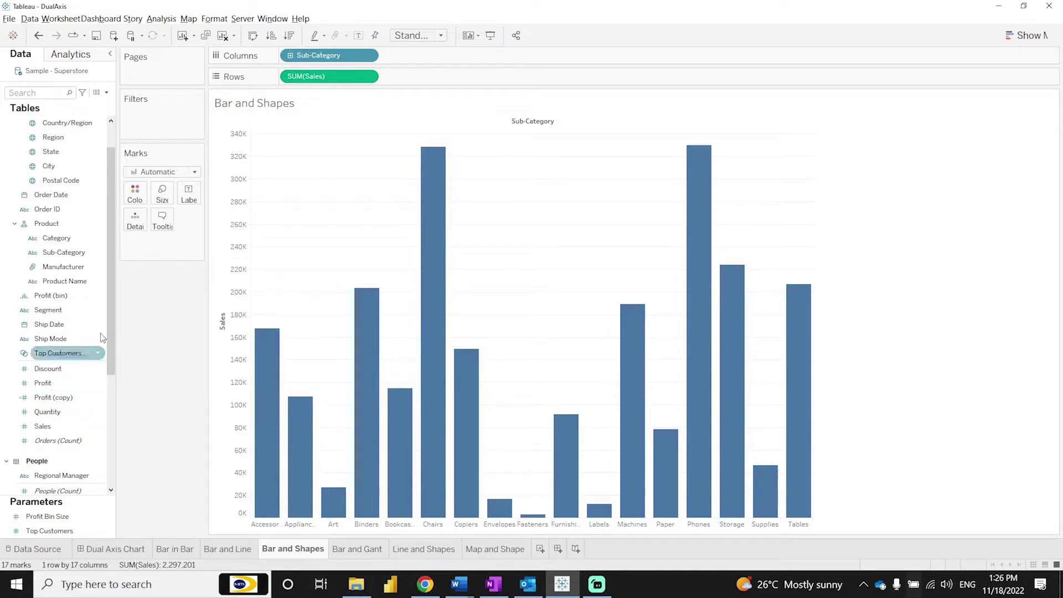
- Duplicate SUM(Sales) on Rows and combine both copies on a dual axis
{"action": "left_click_drag", "start_coordinate": [303, 79], "coordinate": [442, 81]}
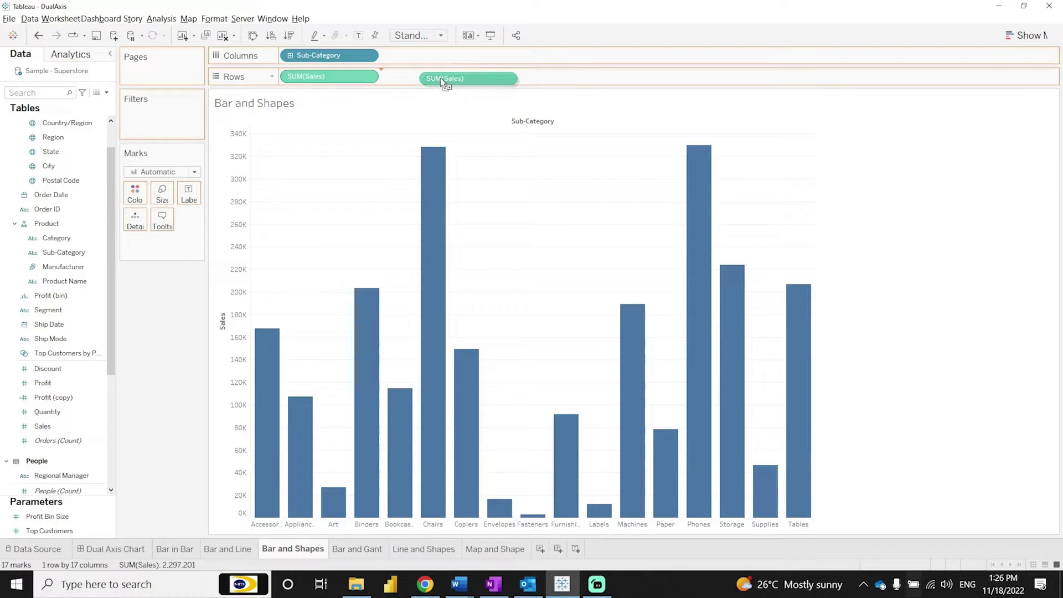
{"action": "left_click_drag", "start_coordinate": [441, 80], "coordinate": [441, 80]}
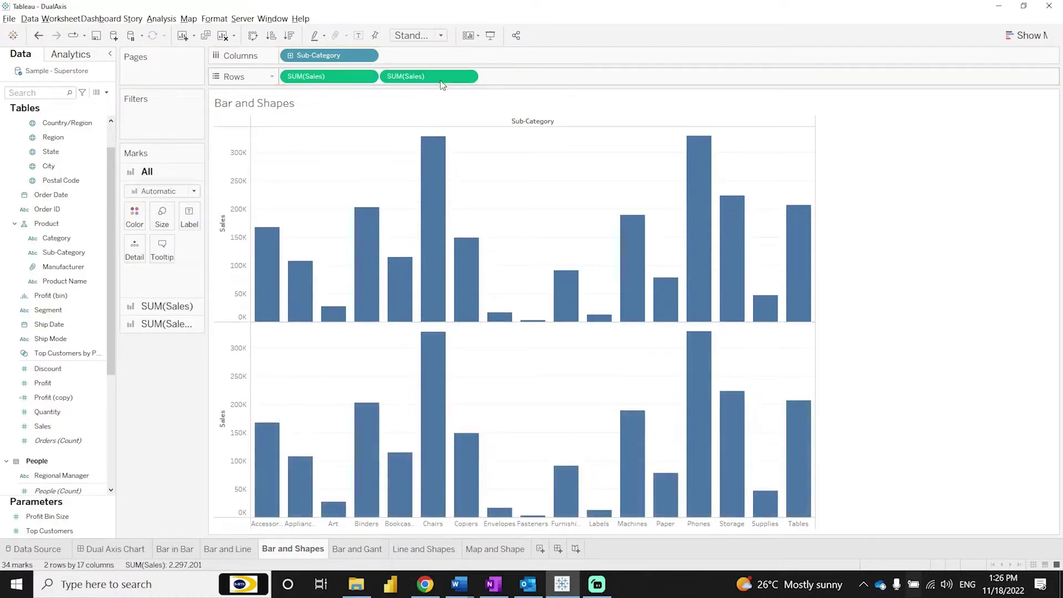
{"action": "left_click", "coordinate": [467, 77]}
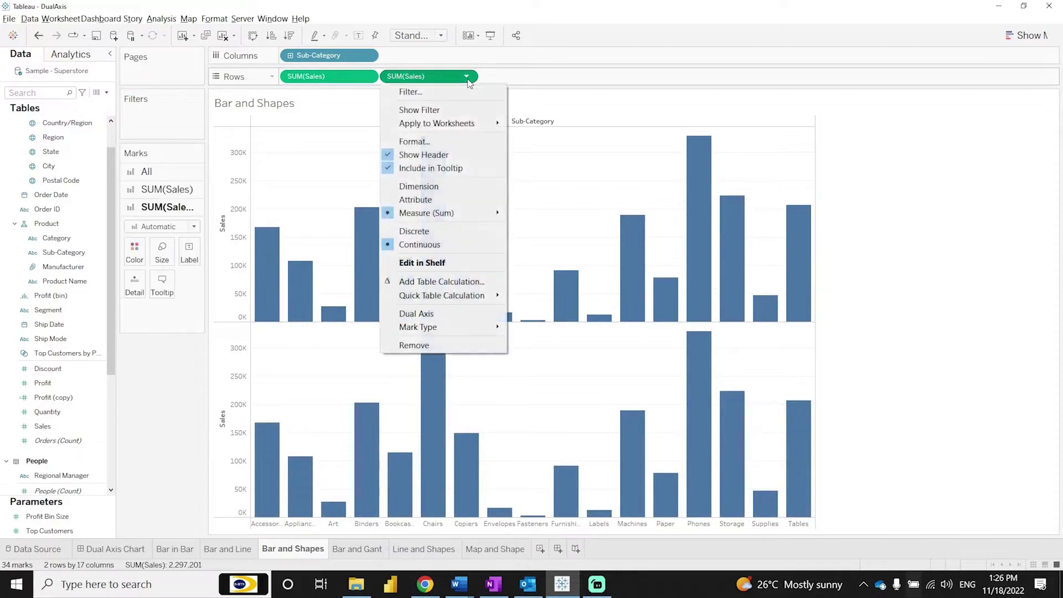
{"action": "left_click", "coordinate": [426, 314]}
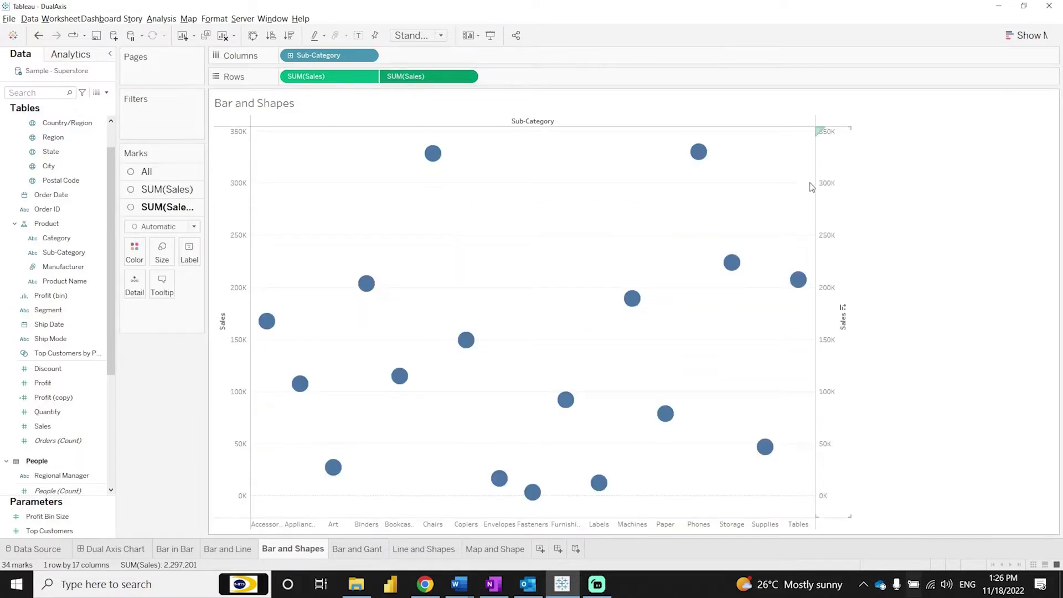
- Set the mark type of the first SUM(Sales) to Bar
{"action": "left_click", "coordinate": [163, 178]}
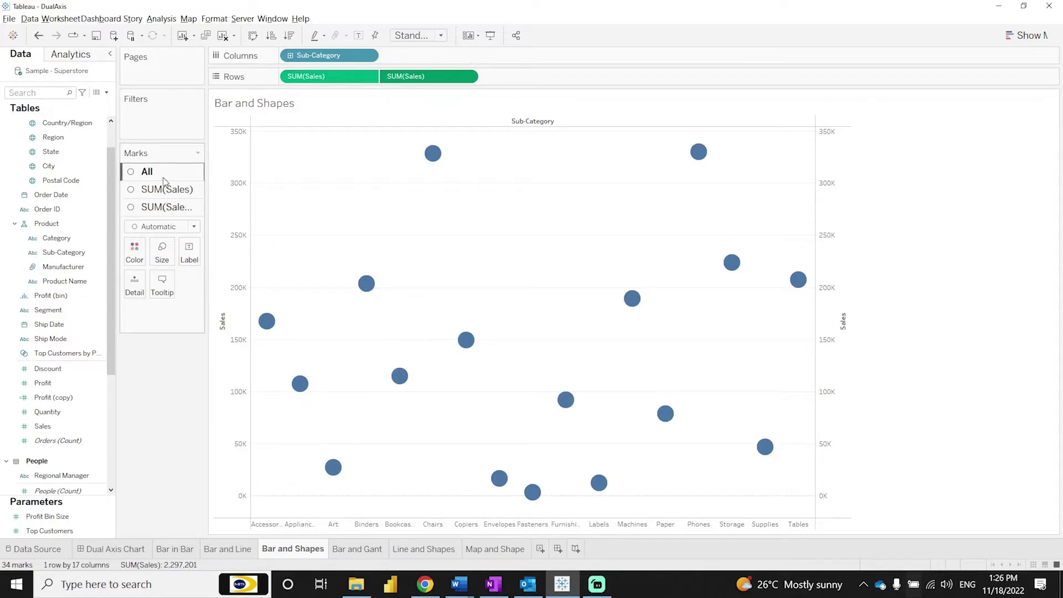
{"action": "left_click", "coordinate": [152, 303]}
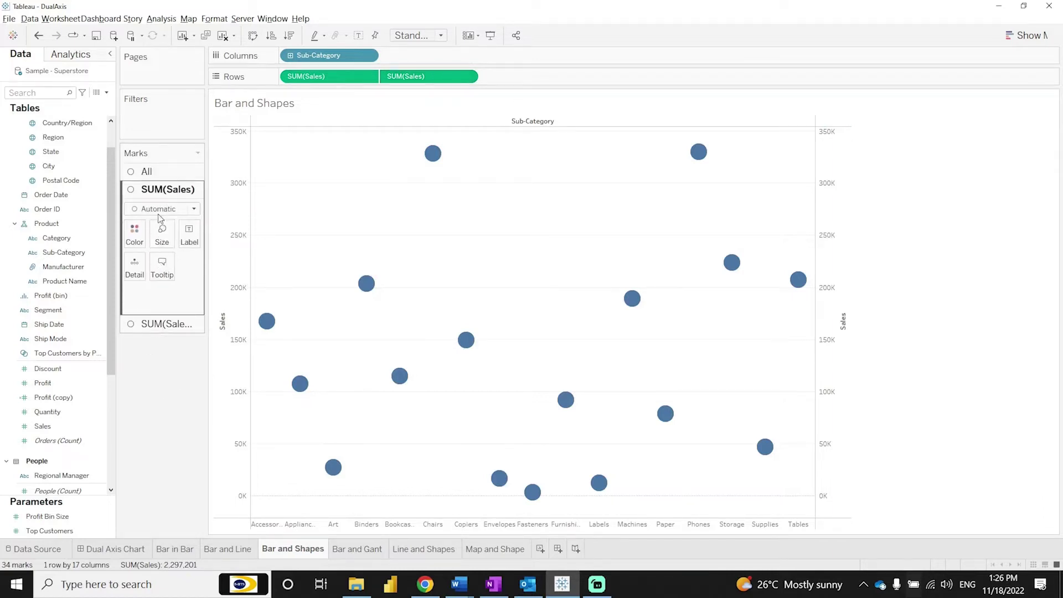
{"action": "left_click", "coordinate": [158, 212]}
{"action": "left_click", "coordinate": [153, 241]}
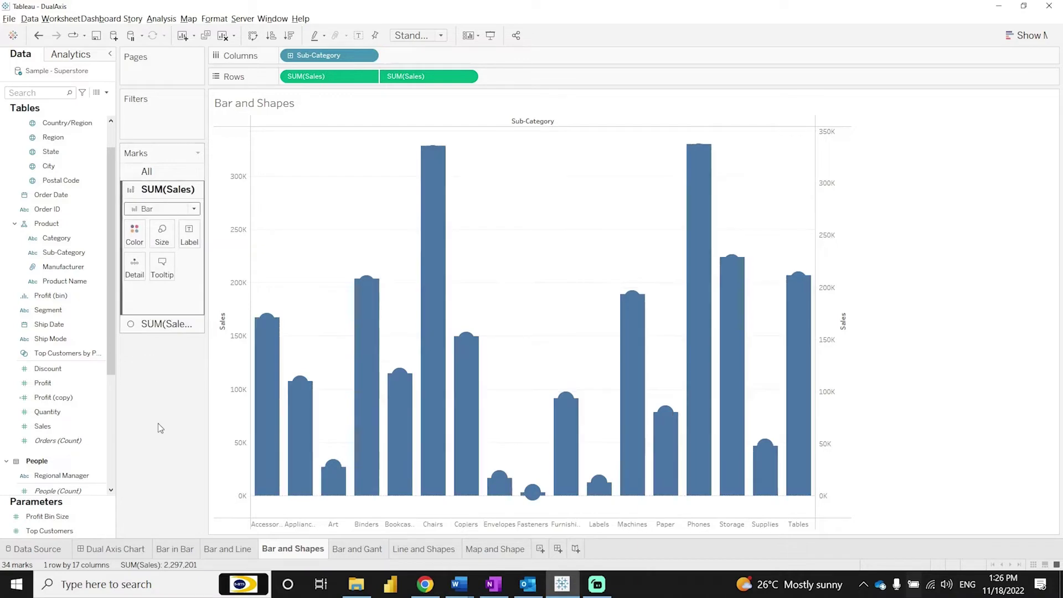
- Set the mark type of the second SUM(Sales) to Shape and choose the filled circle as its shape
{"action": "left_click", "coordinate": [156, 325]}
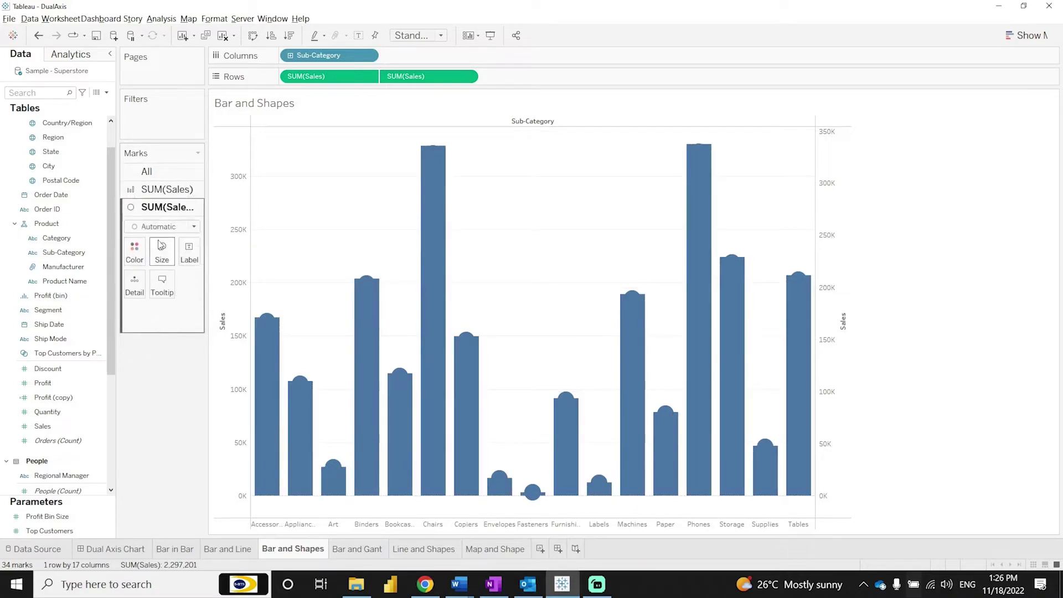
{"action": "left_click", "coordinate": [191, 227]}
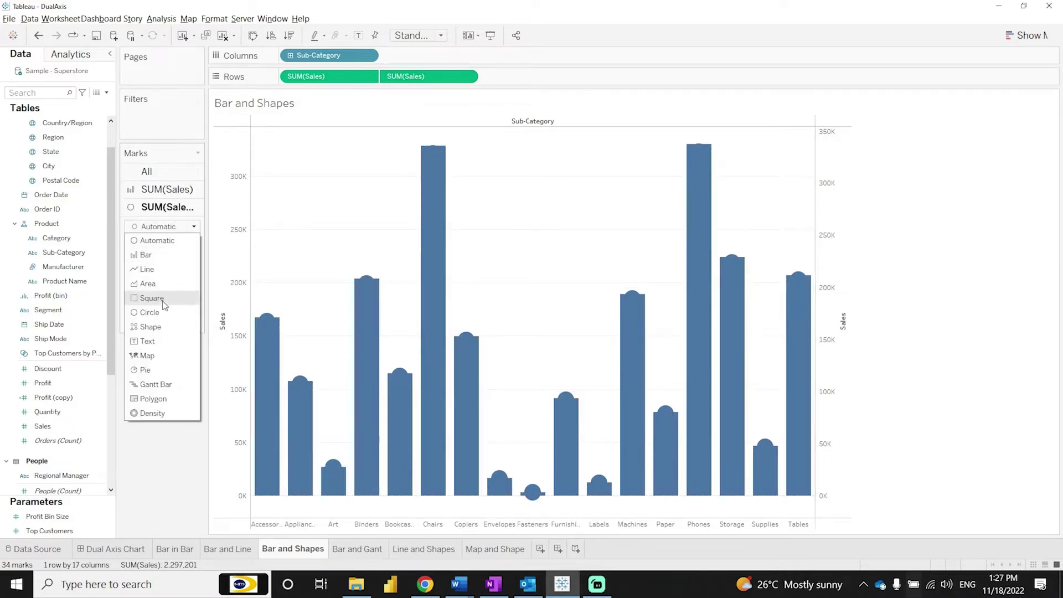
{"action": "left_click", "coordinate": [150, 327]}
{"action": "left_click", "coordinate": [189, 283]}
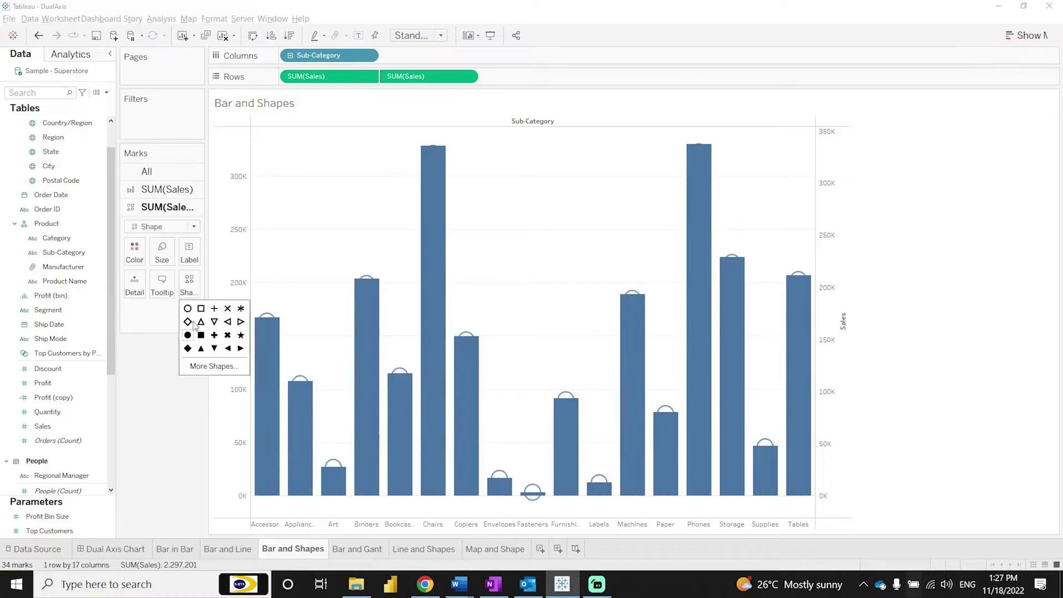
{"action": "left_click", "coordinate": [201, 335]}
{"action": "left_click", "coordinate": [189, 335]}
{"action": "left_click", "coordinate": [188, 349]}
{"action": "left_click", "coordinate": [188, 336]}
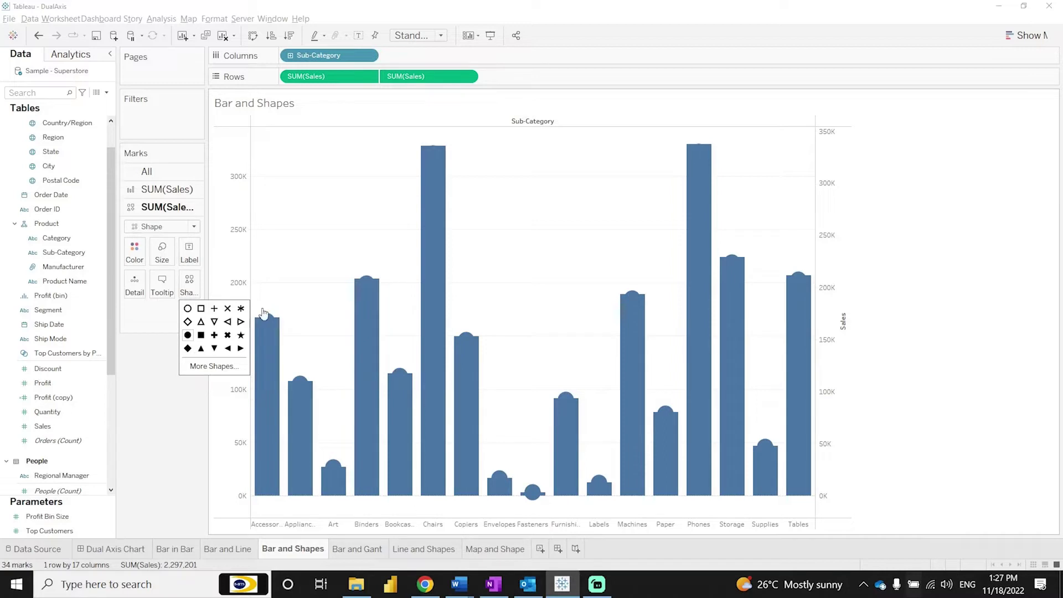
{"action": "left_click", "coordinate": [292, 264]}
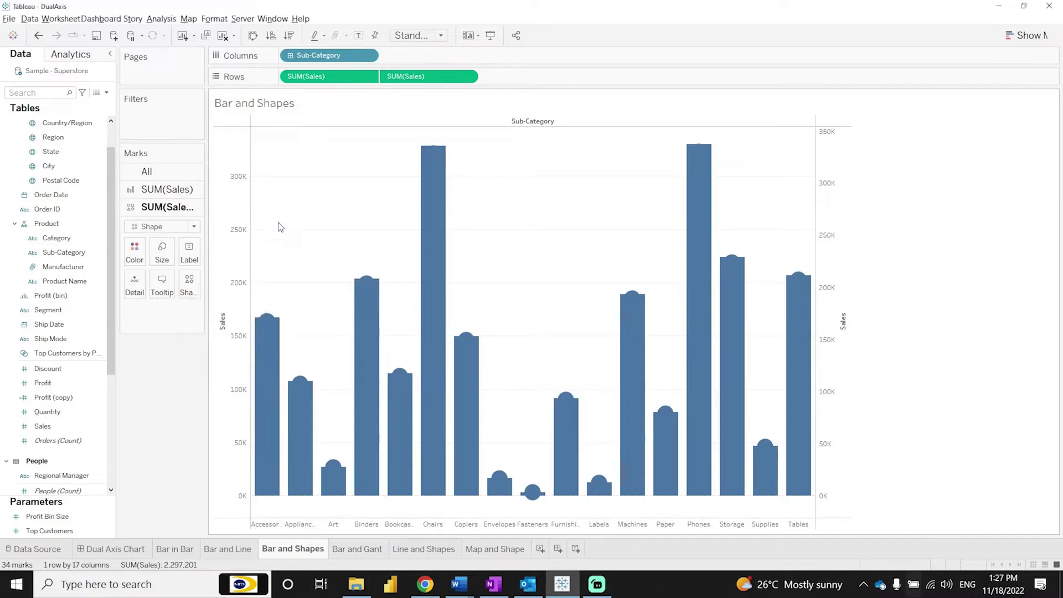
- Synchronize the secondary Sales axis with the primary one and hide the secondary axis header
{"action": "left_click", "coordinate": [242, 175]}
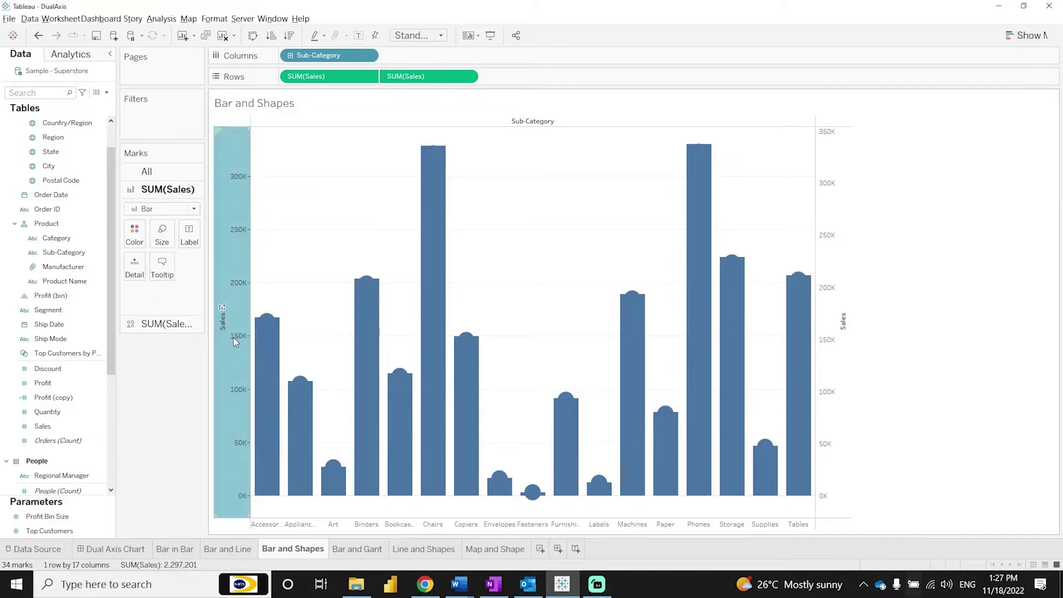
{"action": "left_click", "coordinate": [836, 324], "text": "ctrl"}
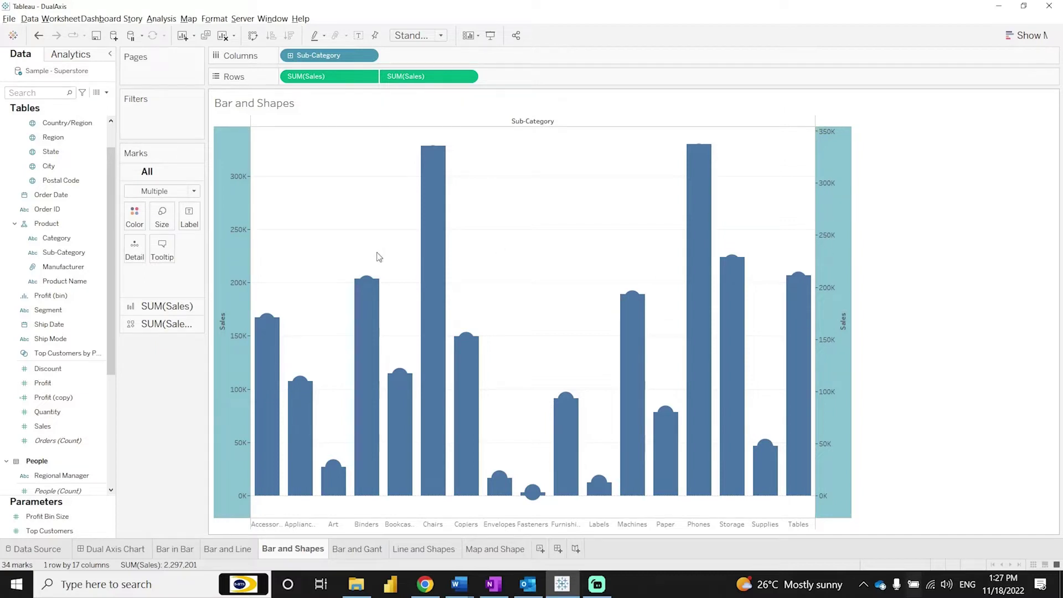
{"action": "right_click", "coordinate": [237, 198]}
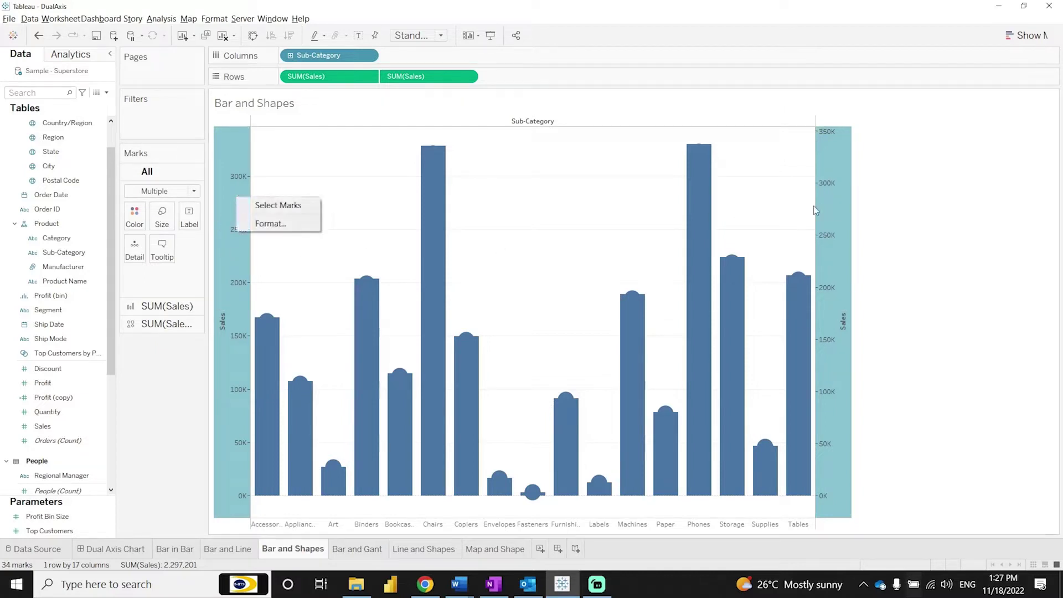
{"action": "right_click", "coordinate": [832, 199]}
{"action": "left_click", "coordinate": [837, 266]}
{"action": "left_click", "coordinate": [835, 203]}
{"action": "right_click", "coordinate": [835, 204]}
{"action": "left_click", "coordinate": [881, 281]}
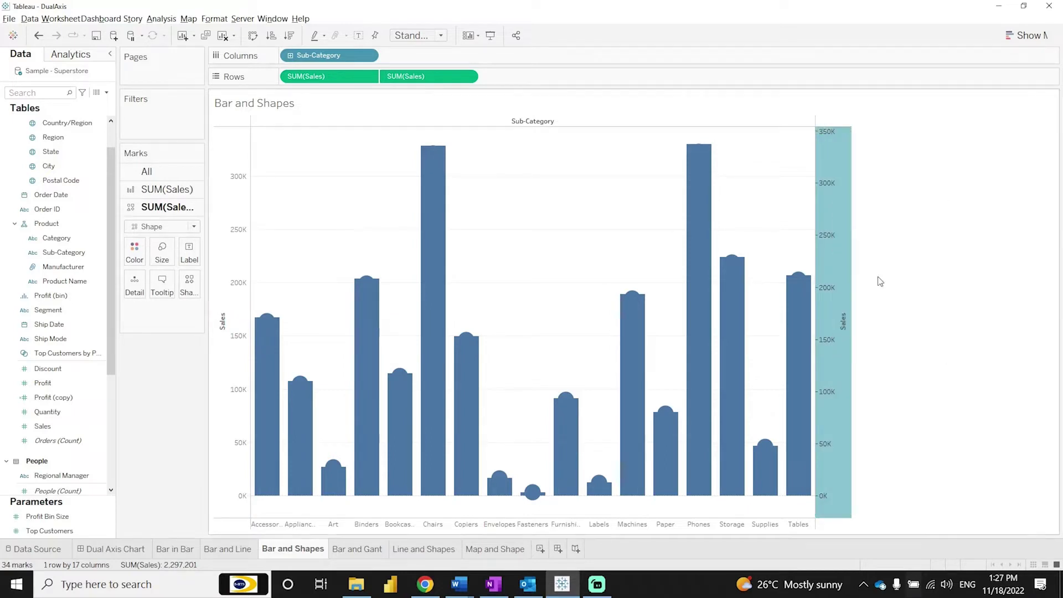
{"action": "left_click", "coordinate": [839, 201]}
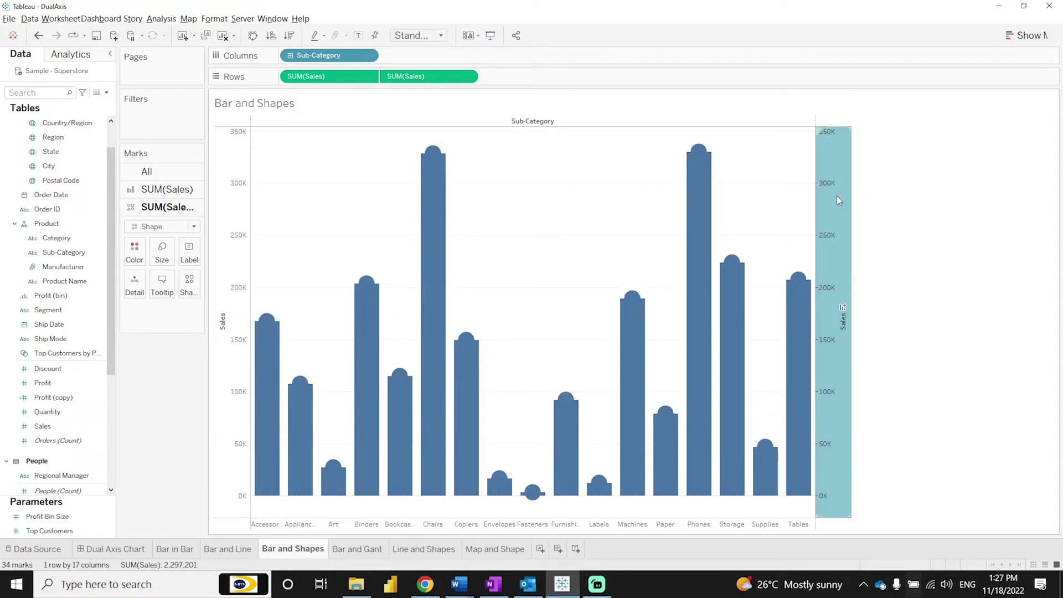
{"action": "right_click", "coordinate": [839, 200]}
{"action": "left_click", "coordinate": [875, 326]}
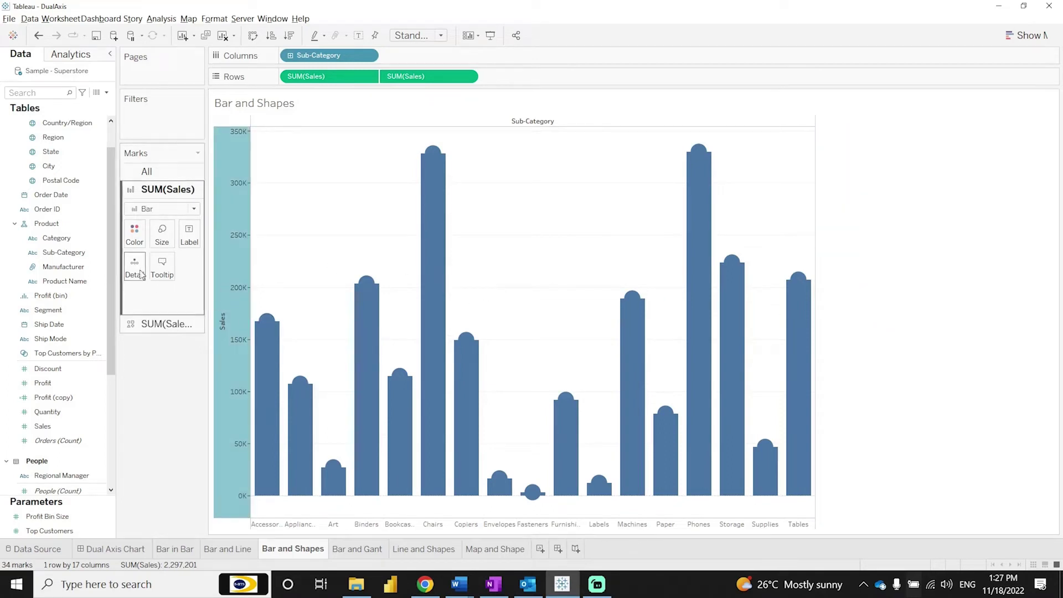
- Reduce the mark size of the first SUM(Sales) so that its bars become thin stems
{"action": "left_click", "coordinate": [162, 236]}
{"action": "left_click_drag", "start_coordinate": [228, 266], "coordinate": [178, 271]}
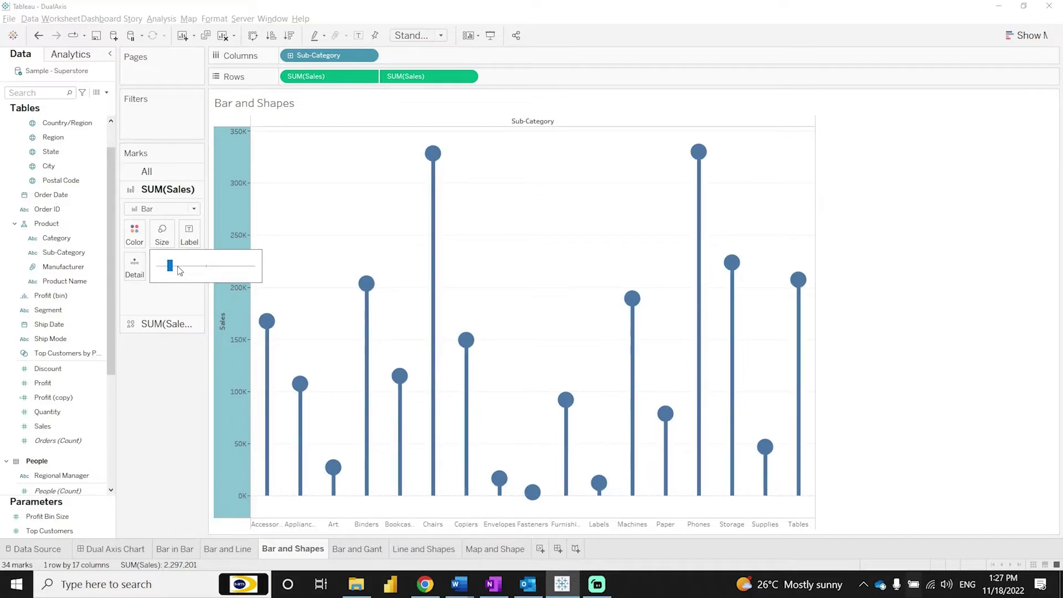
{"action": "left_click", "coordinate": [171, 324]}
- Try diamond, open circle and filled square shapes on the second SUM(Sales) marks, and return to the filled circle
{"action": "left_click", "coordinate": [170, 325]}
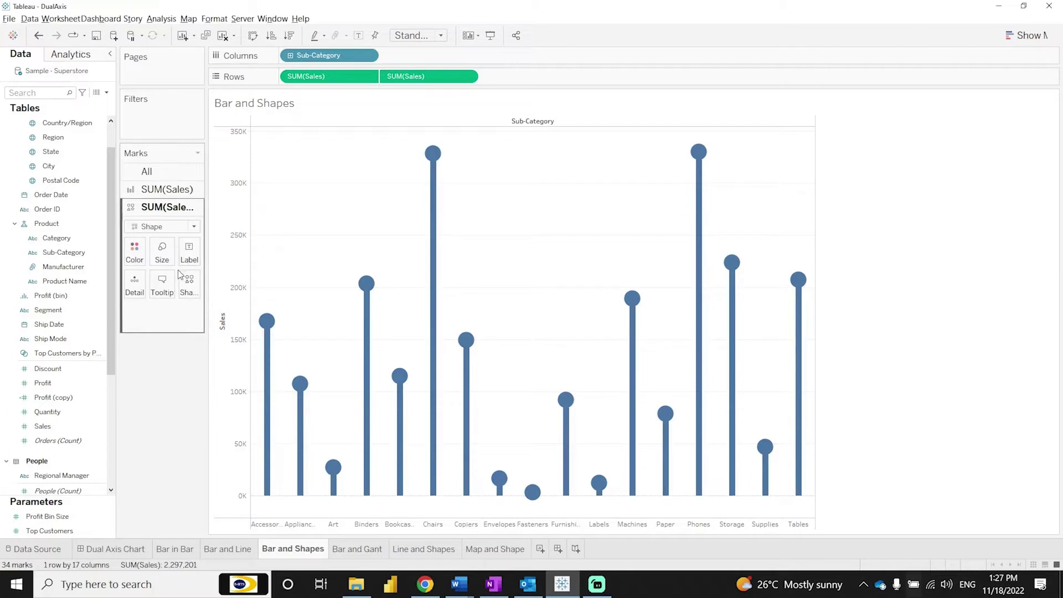
{"action": "left_click", "coordinate": [189, 292]}
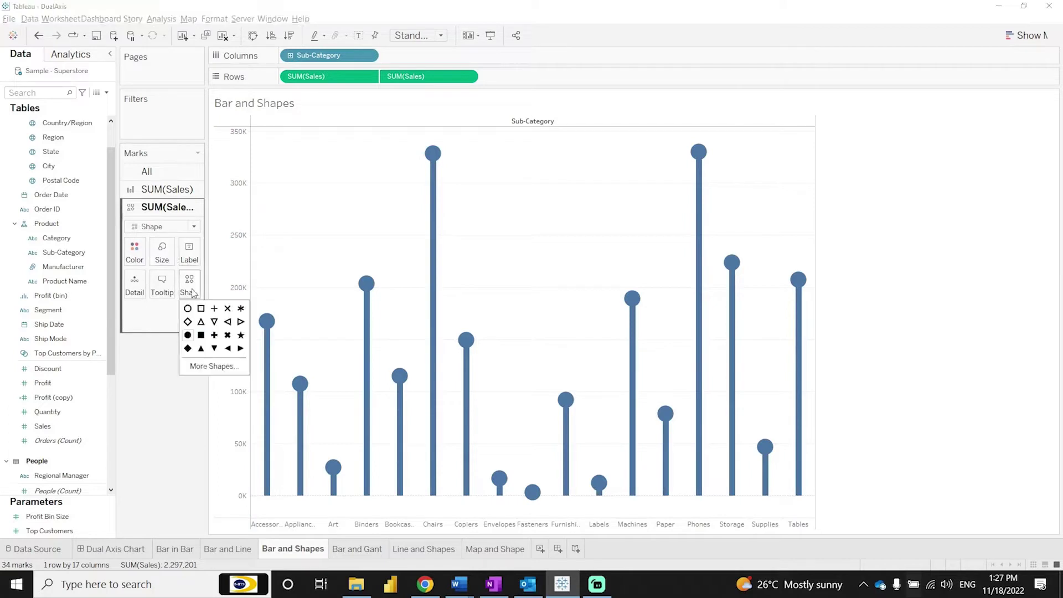
{"action": "left_click", "coordinate": [188, 349]}
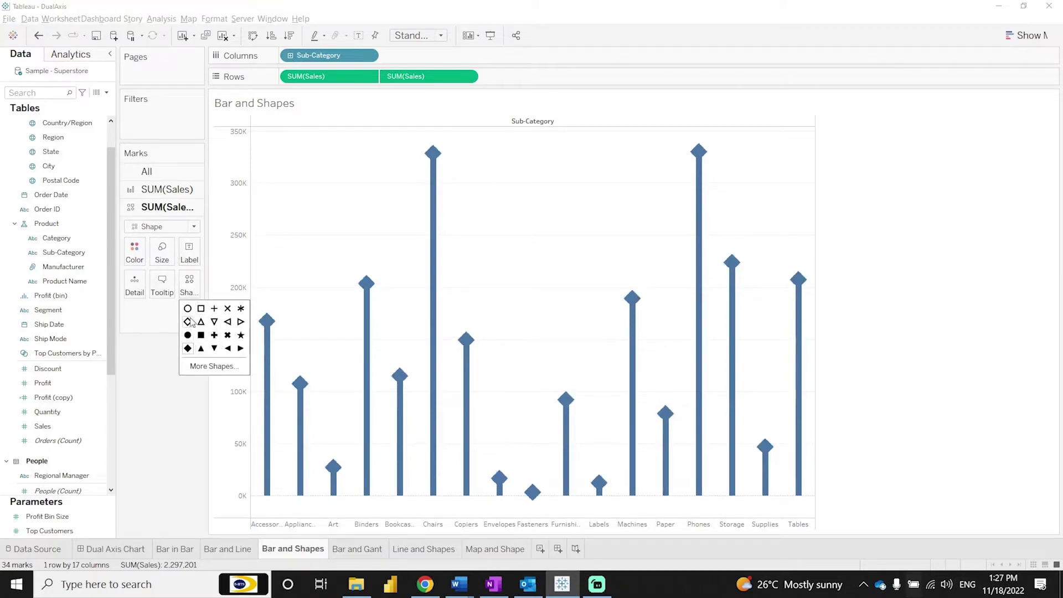
{"action": "left_click", "coordinate": [188, 322]}
{"action": "left_click", "coordinate": [188, 335]}
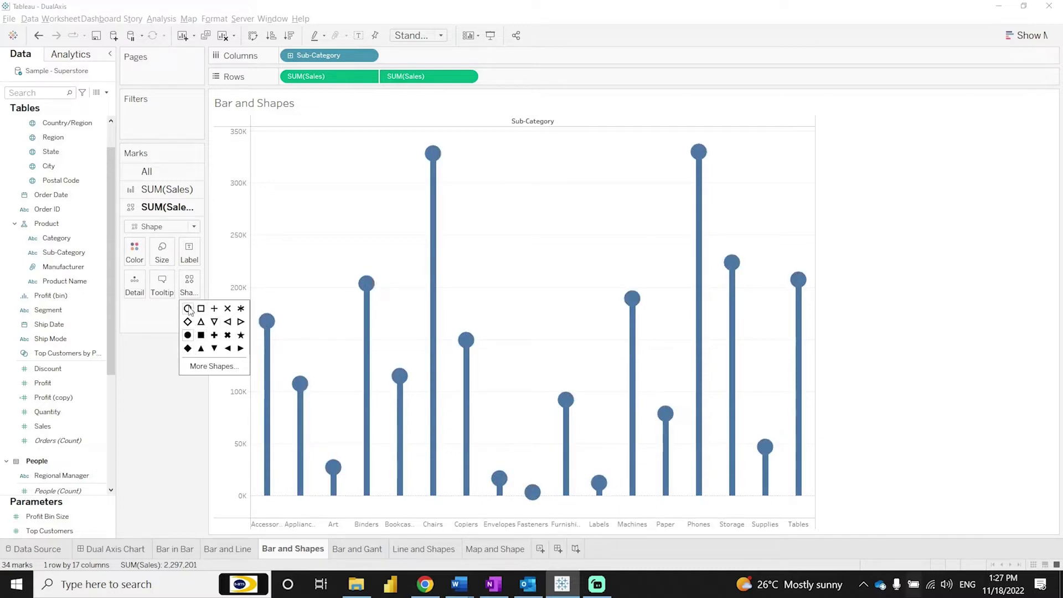
{"action": "left_click", "coordinate": [188, 310]}
{"action": "left_click", "coordinate": [201, 335]}
{"action": "left_click", "coordinate": [188, 335]}
{"action": "left_click", "coordinate": [363, 208]}
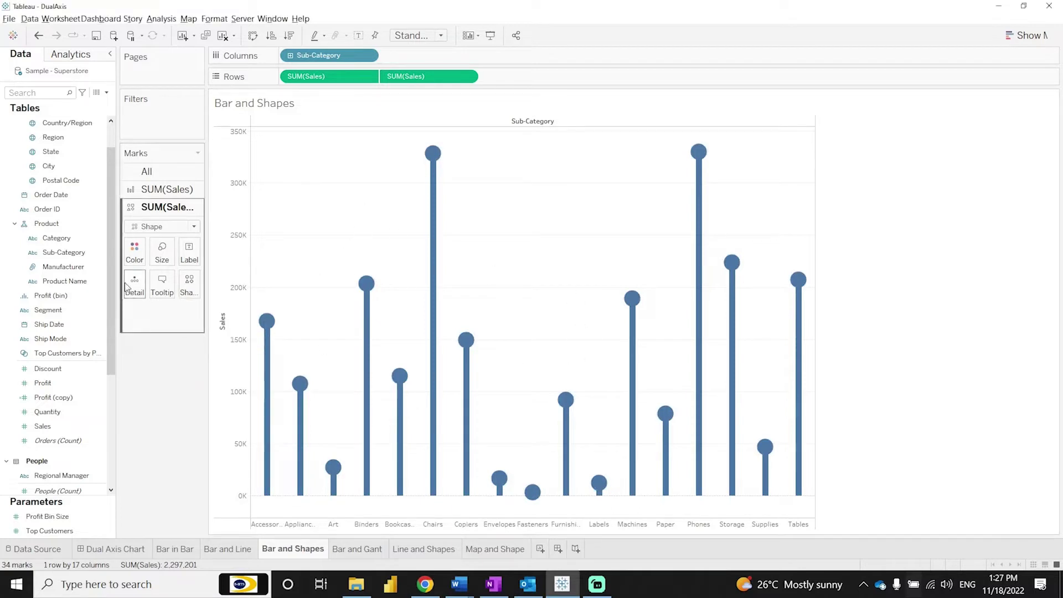
- Color the second SUM(Sales) circles dark teal and the first SUM(Sales) bars a lighter teal
{"action": "left_click", "coordinate": [135, 252]}
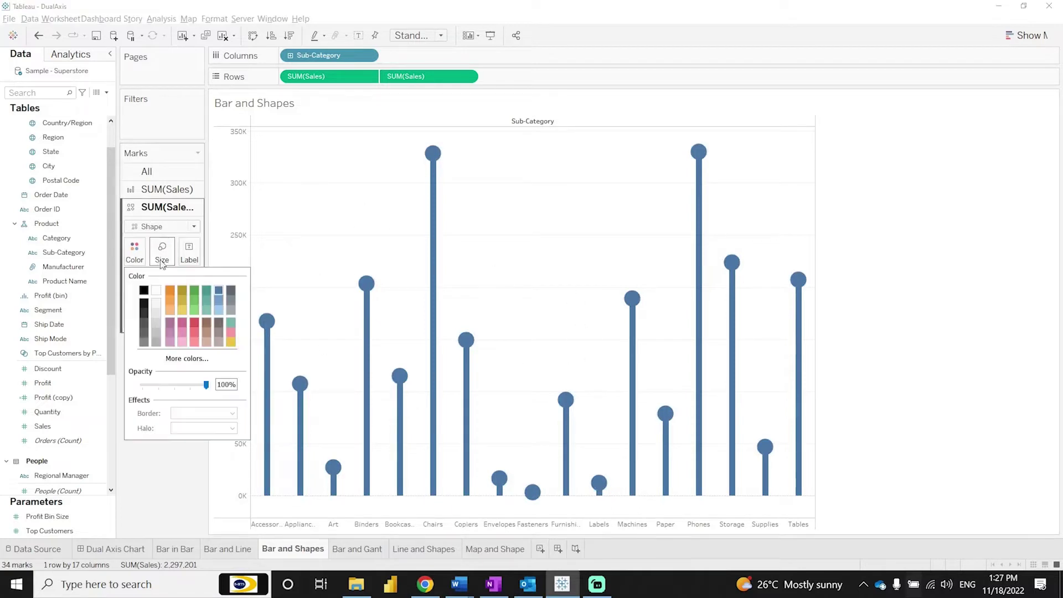
{"action": "left_click", "coordinate": [208, 294]}
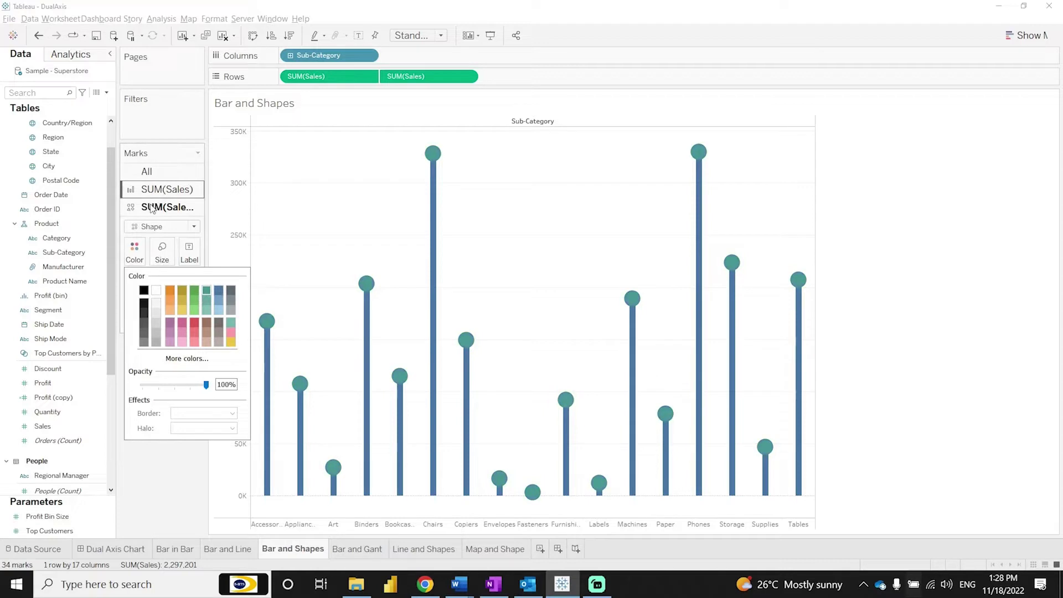
{"action": "left_click", "coordinate": [162, 191]}
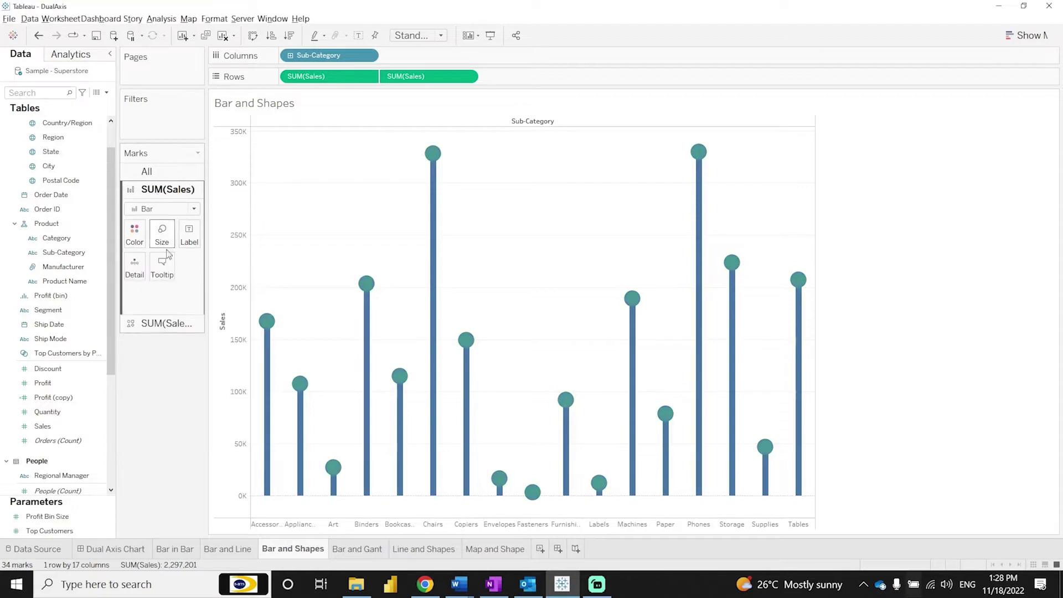
{"action": "left_click", "coordinate": [135, 234]}
{"action": "left_click", "coordinate": [208, 290]}
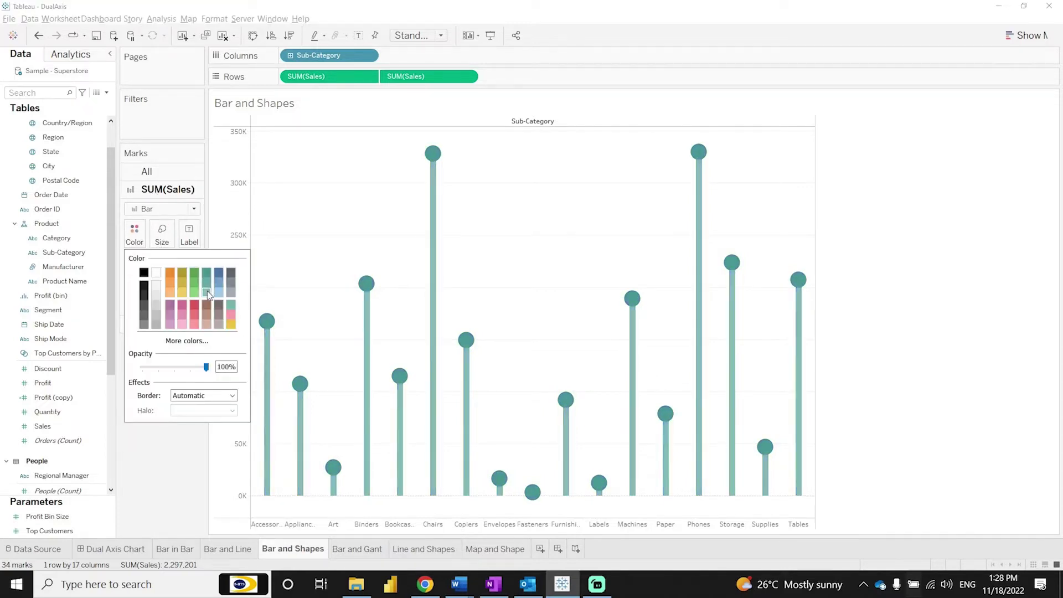
{"action": "left_click", "coordinate": [353, 215]}
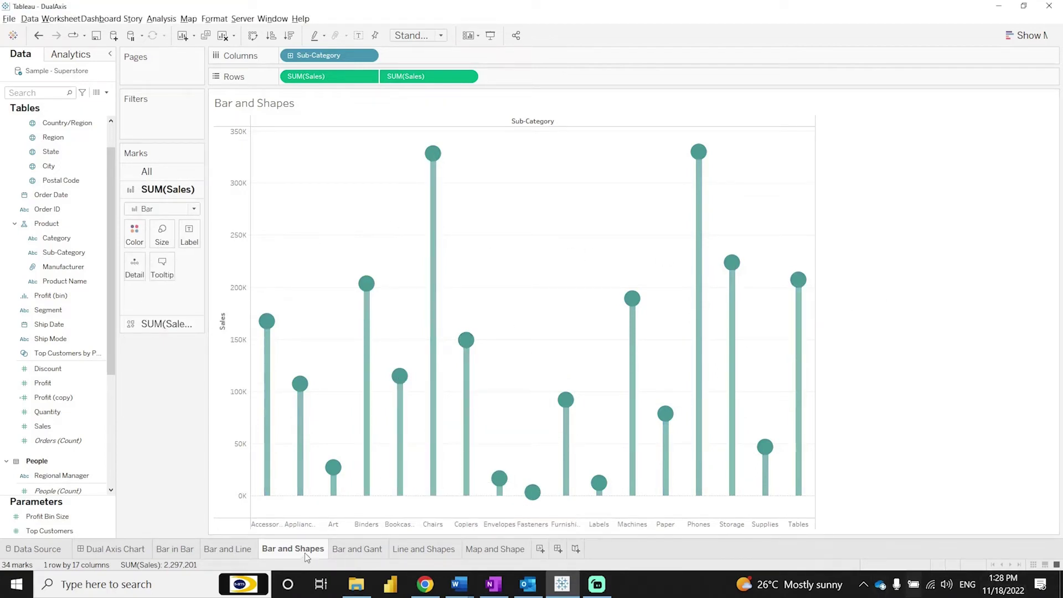
- Open the Bar and Gant worksheet and chart Sales on Rows by Sub-Category on Columns
{"action": "left_click", "coordinate": [365, 548]}
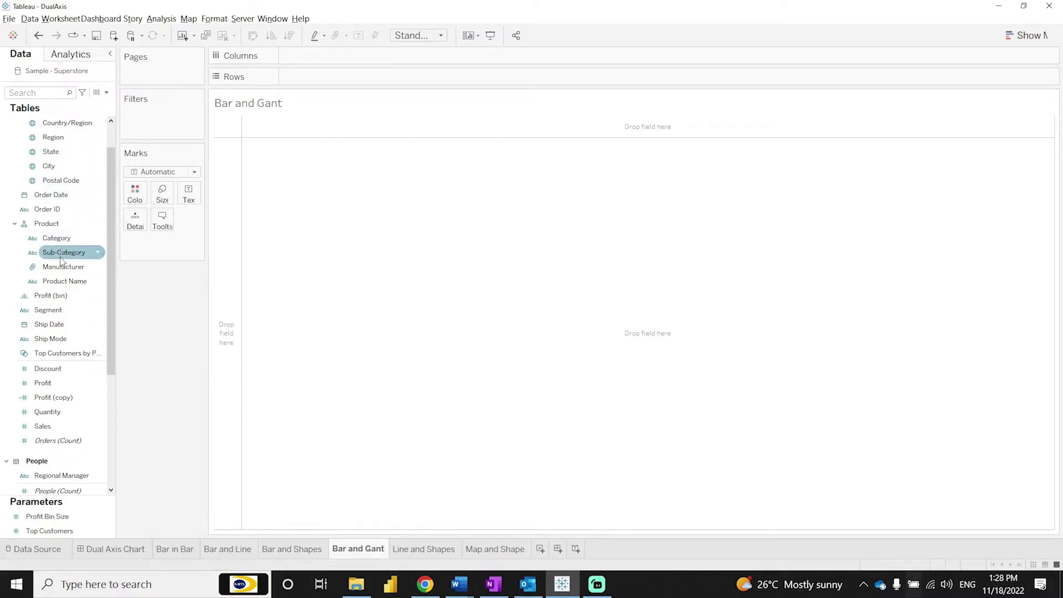
{"action": "mouse_move", "coordinate": [59, 254]}
{"action": "left_mouse_down"}
{"action": "mouse_move", "coordinate": [355, 83]}
{"action": "mouse_move", "coordinate": [361, 57]}
{"action": "left_mouse_up"}
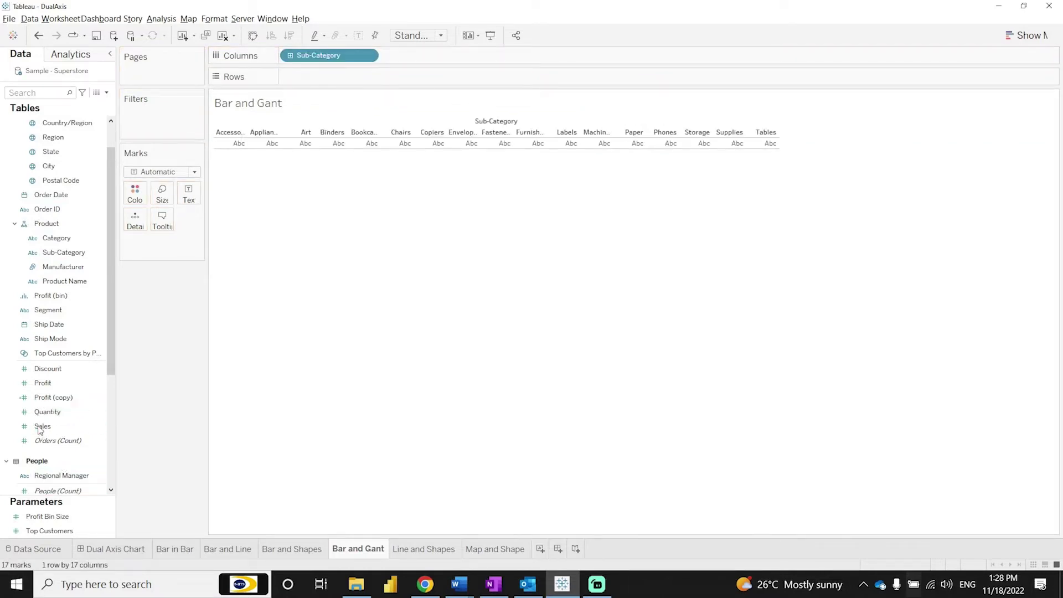
{"action": "left_click_drag", "start_coordinate": [40, 431], "coordinate": [336, 76]}
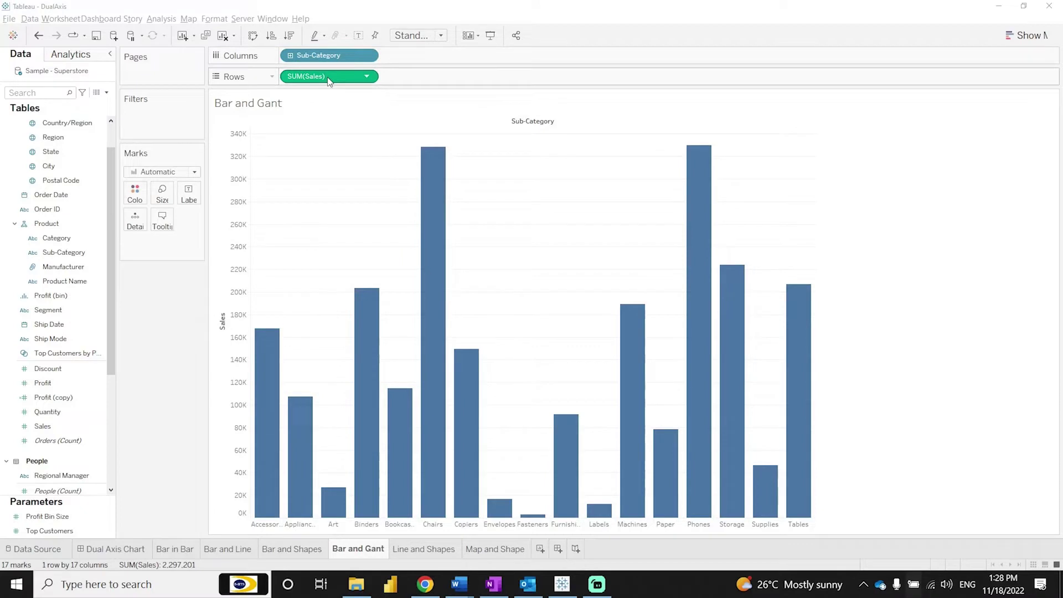
- Color the Sales bars by Region and show mark labels on the segments
{"action": "left_click_drag", "start_coordinate": [53, 137], "coordinate": [135, 197]}
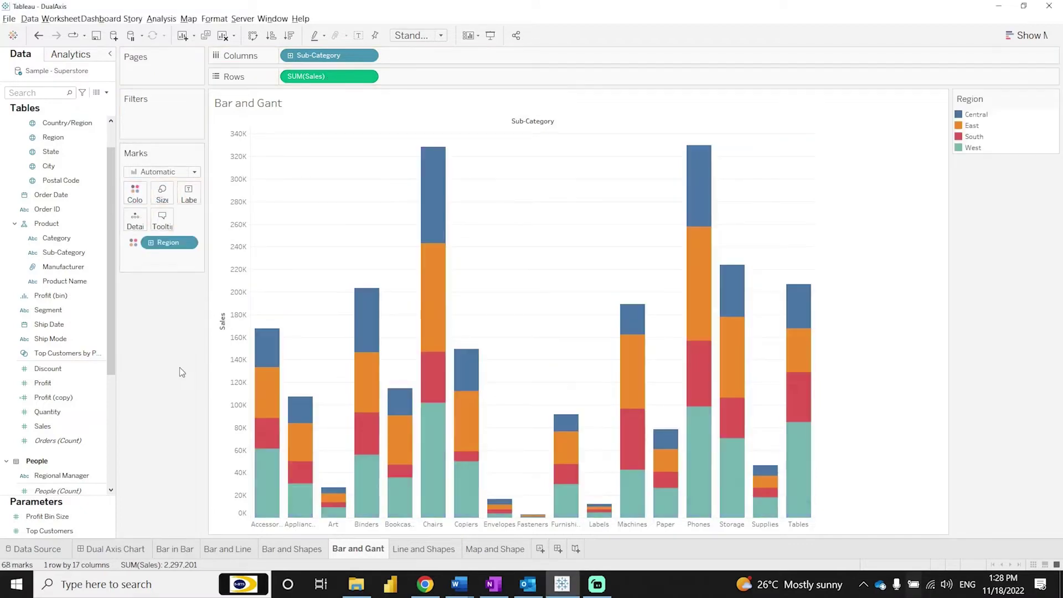
{"action": "left_click", "coordinate": [191, 197]}
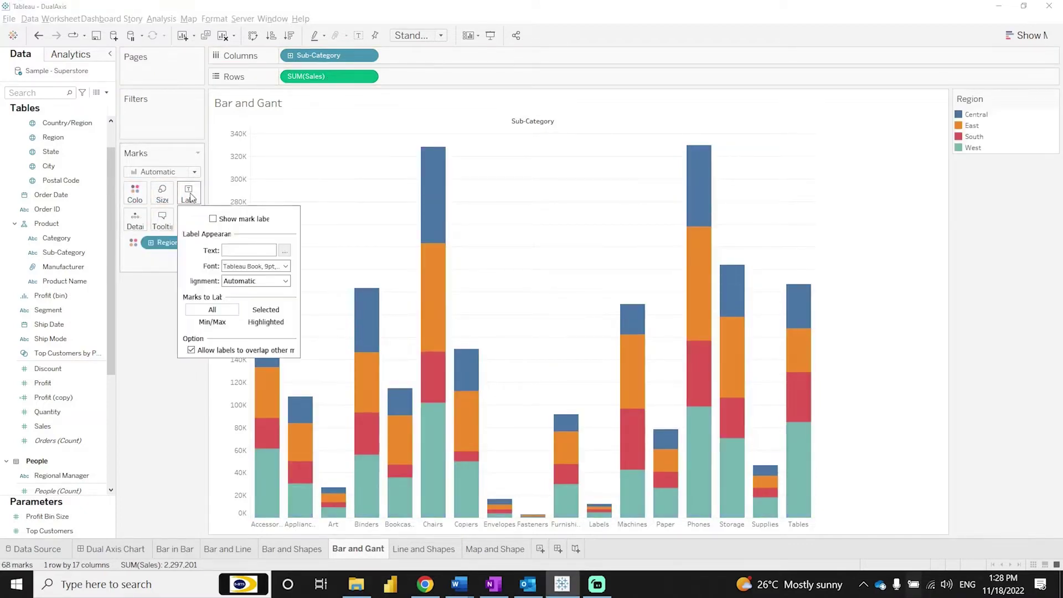
{"action": "left_click", "coordinate": [214, 219]}
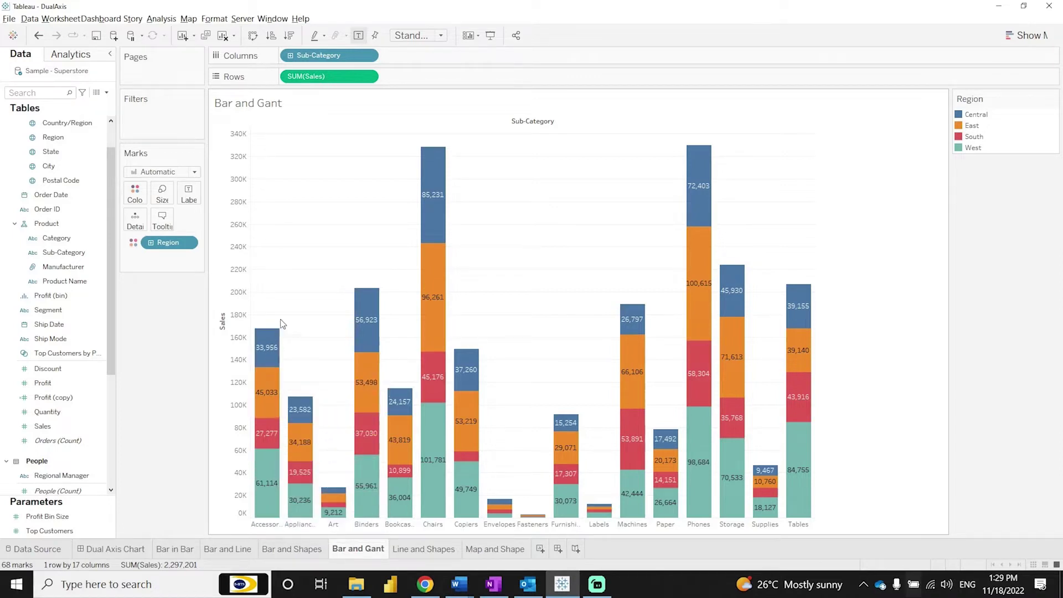
{"action": "mouse_move", "coordinate": [266, 333]}
{"action": "left_click", "coordinate": [268, 525]}
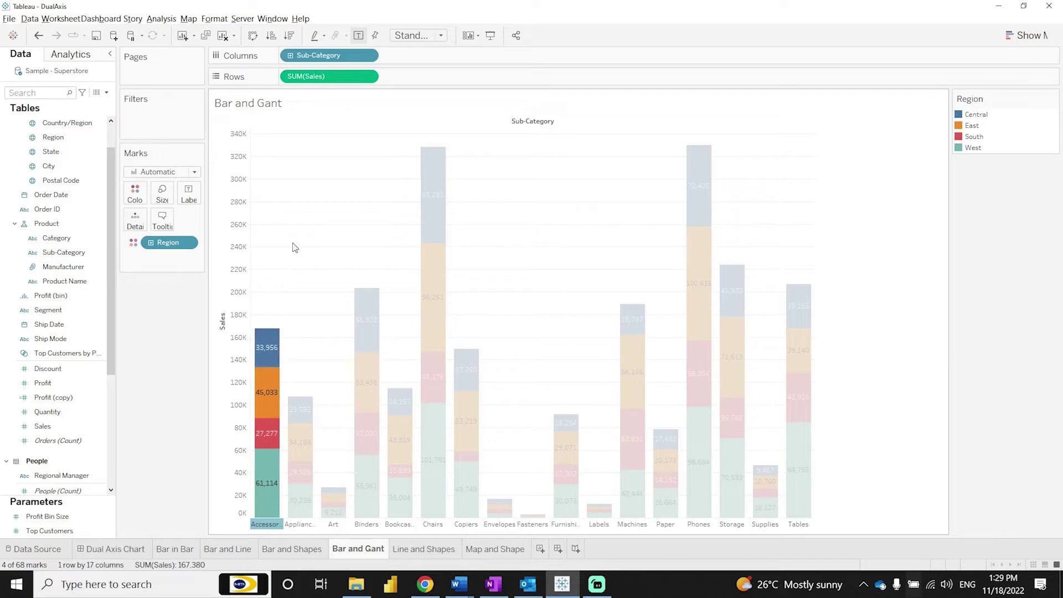
- Duplicate SUM(Sales) on Rows in the Bar and Gant worksheet and combine both copies on a dual axis
{"action": "left_click_drag", "start_coordinate": [325, 79], "coordinate": [474, 82]}
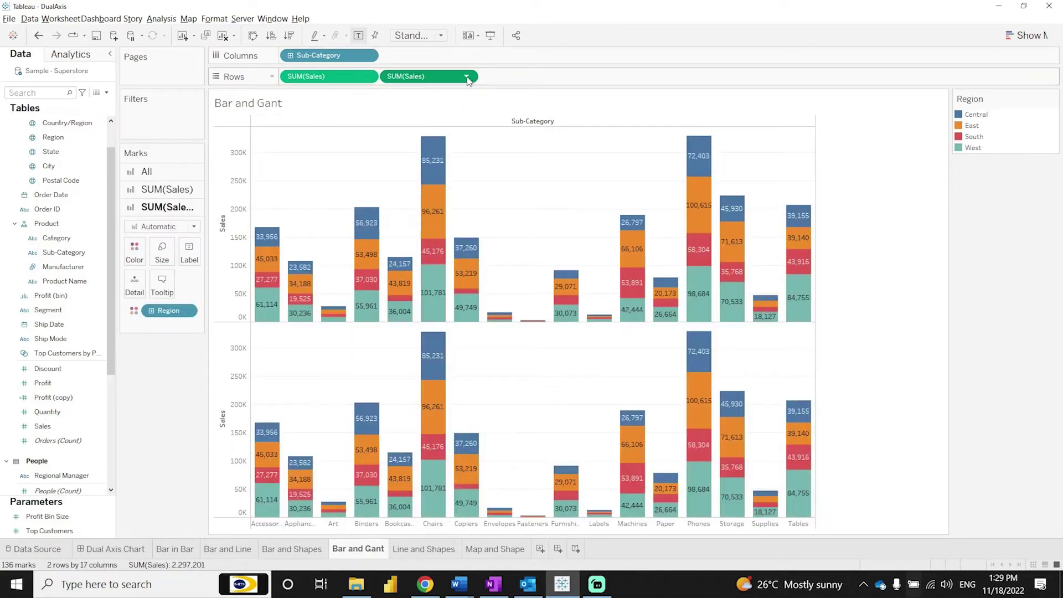
{"action": "left_click", "coordinate": [467, 77]}
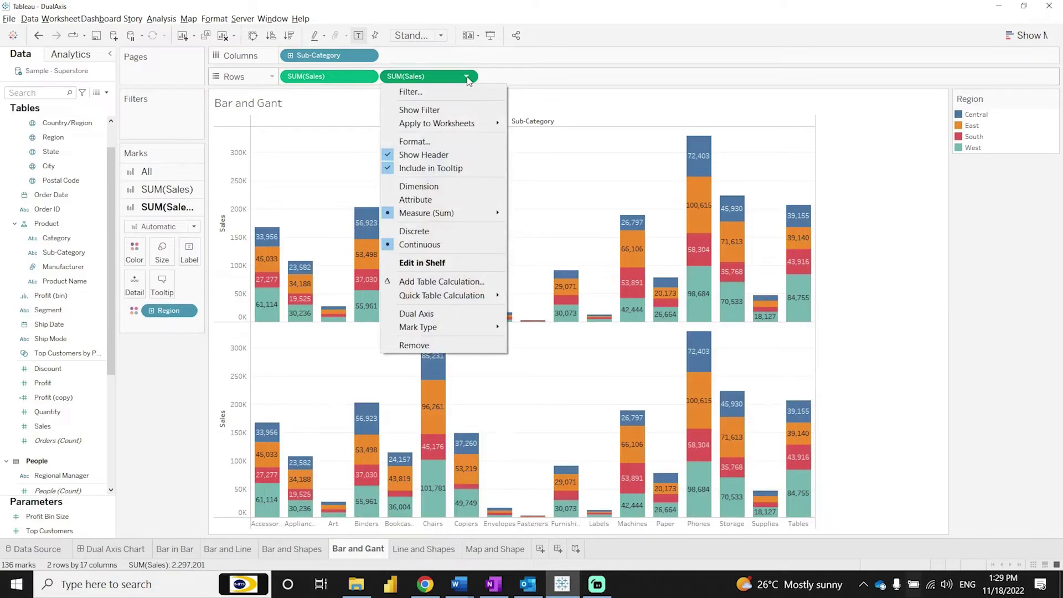
{"action": "left_click", "coordinate": [437, 313]}
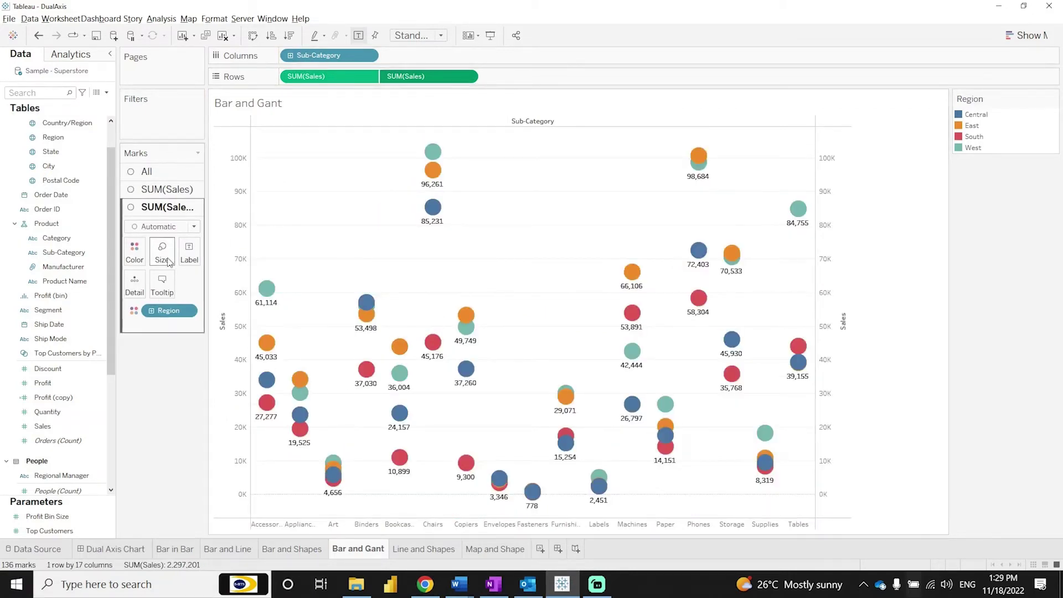
- Set the mark type of the first SUM(Sales) to Bar in the Bar and Gant worksheet
{"action": "left_click", "coordinate": [147, 190]}
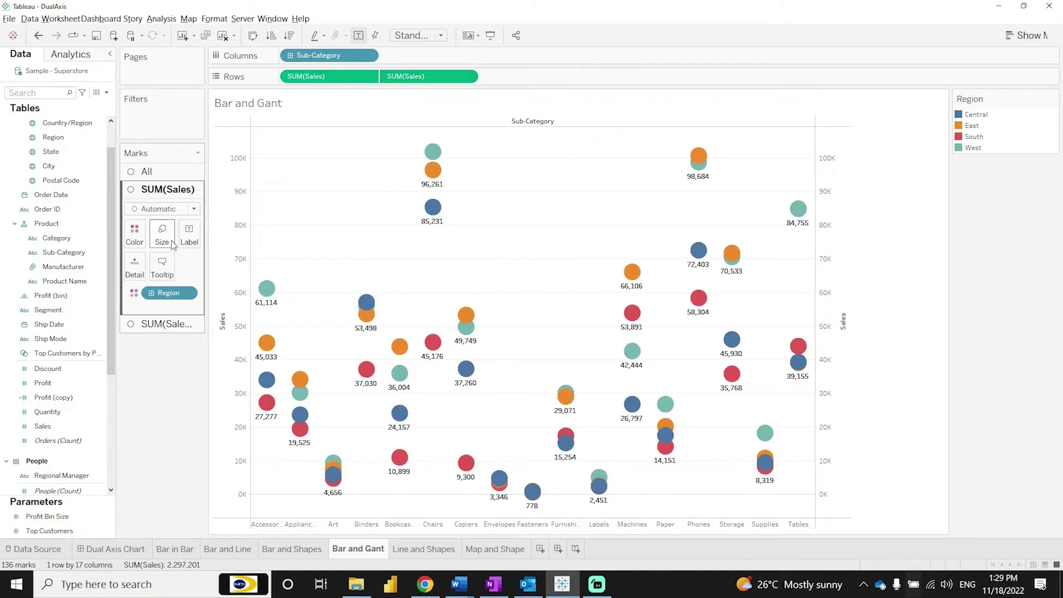
{"action": "left_click", "coordinate": [191, 209]}
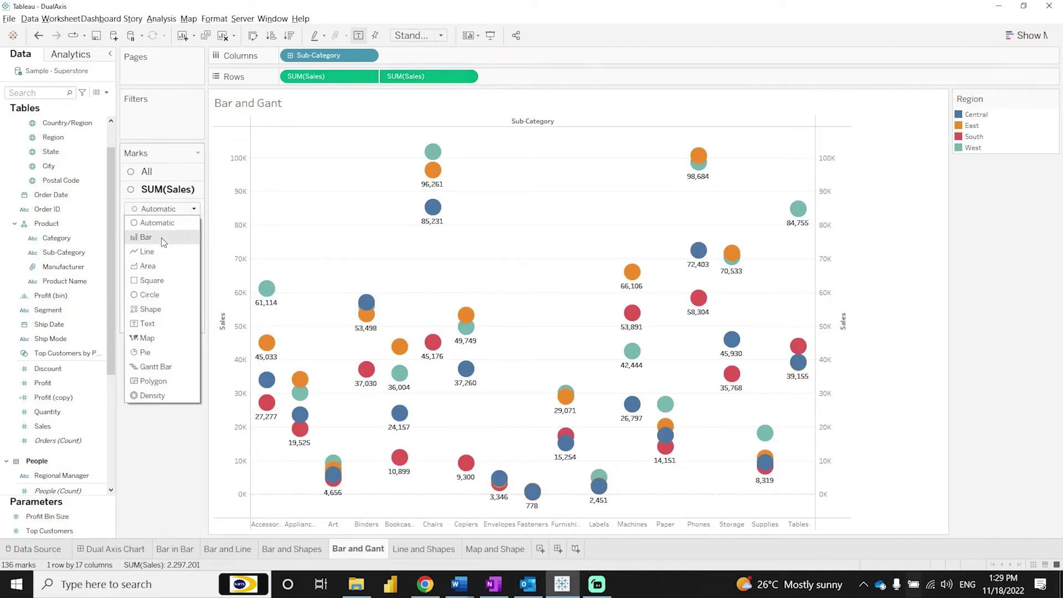
{"action": "left_click", "coordinate": [161, 238]}
- Remove Region from the second SUM(Sales) and set its mark type to Gantt Bar in the Bar and Gant worksheet
{"action": "left_click", "coordinate": [164, 324]}
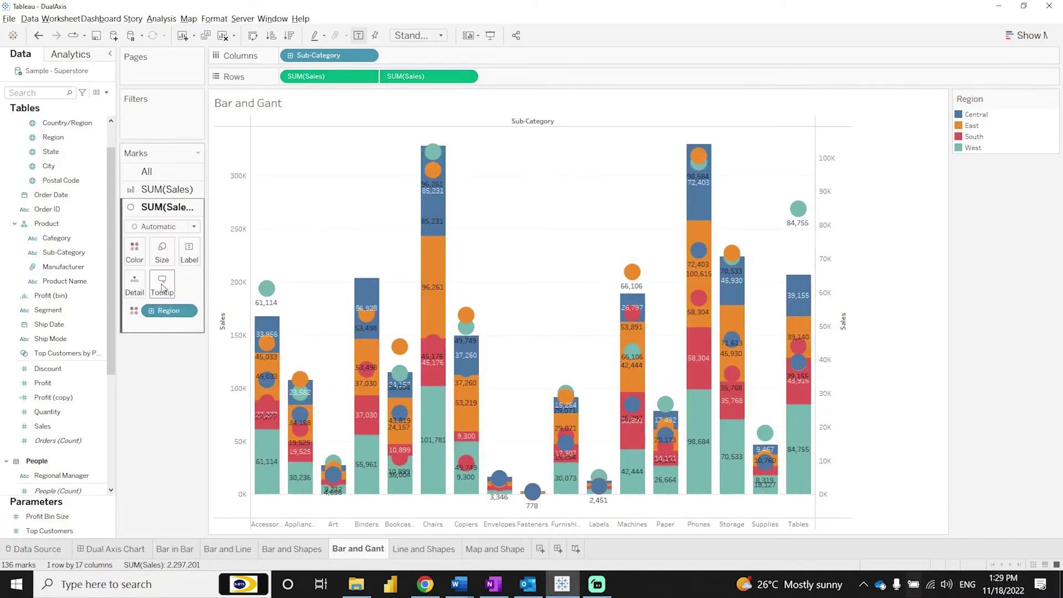
{"action": "left_click_drag", "start_coordinate": [168, 311], "coordinate": [159, 382]}
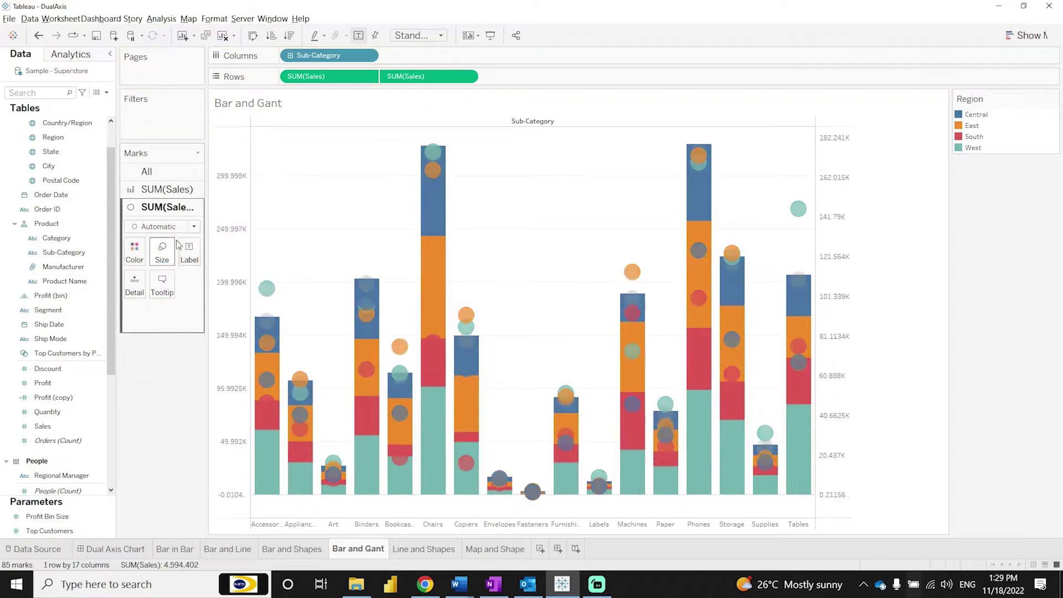
{"action": "left_click", "coordinate": [179, 228]}
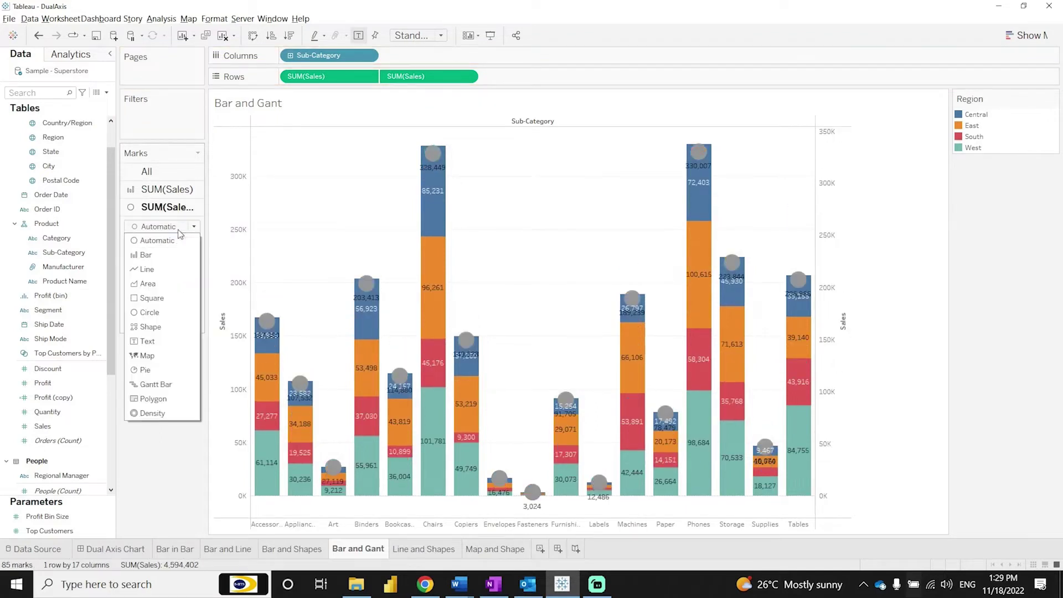
{"action": "left_click", "coordinate": [161, 387]}
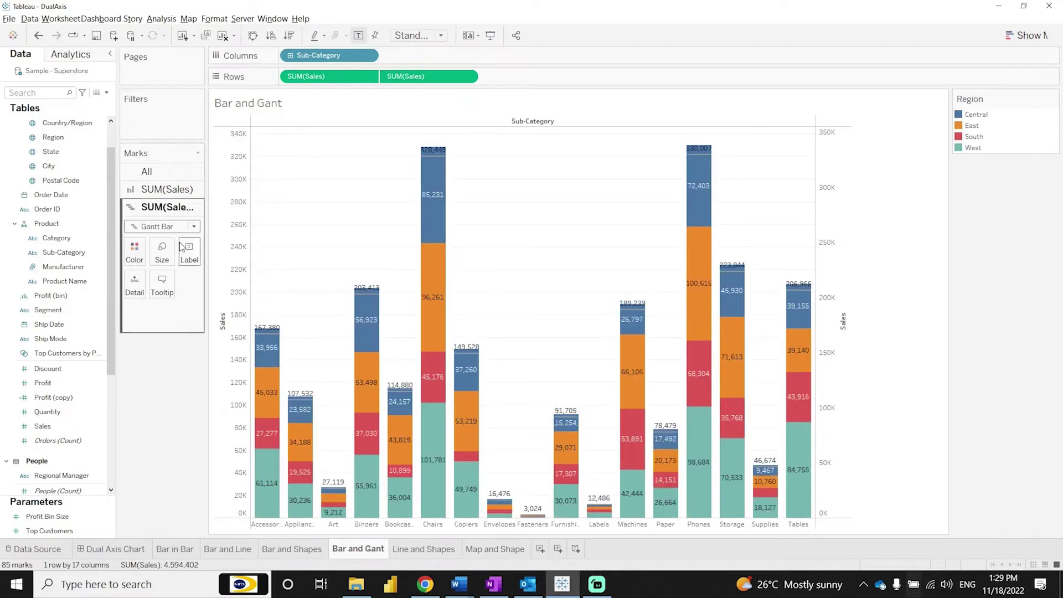
- Synchronize the secondary Sales axis with the primary one in the Bar and Gant chart
{"action": "right_click", "coordinate": [831, 198]}
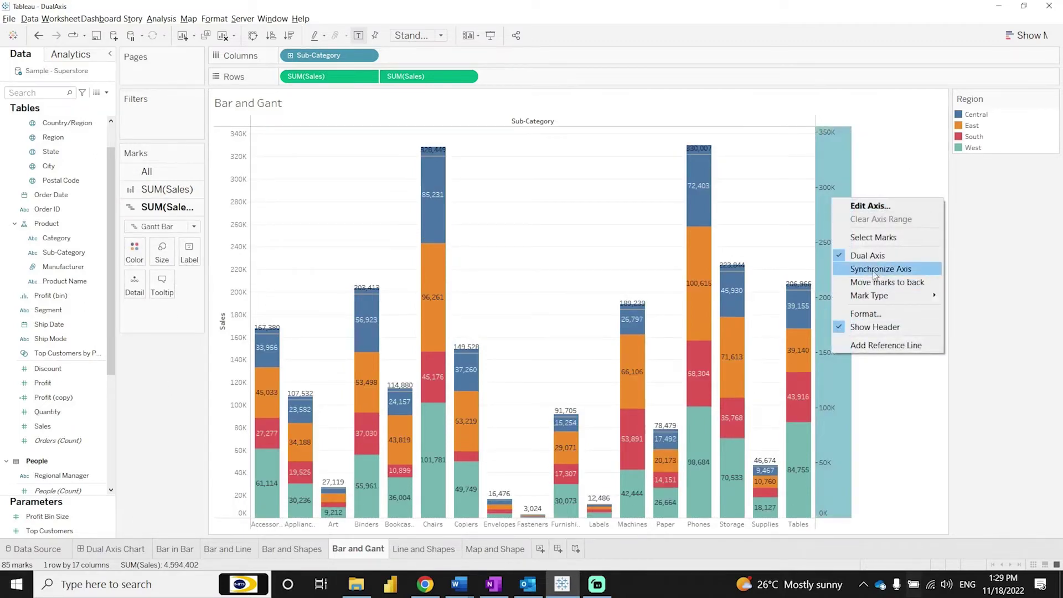
{"action": "left_click", "coordinate": [874, 269]}
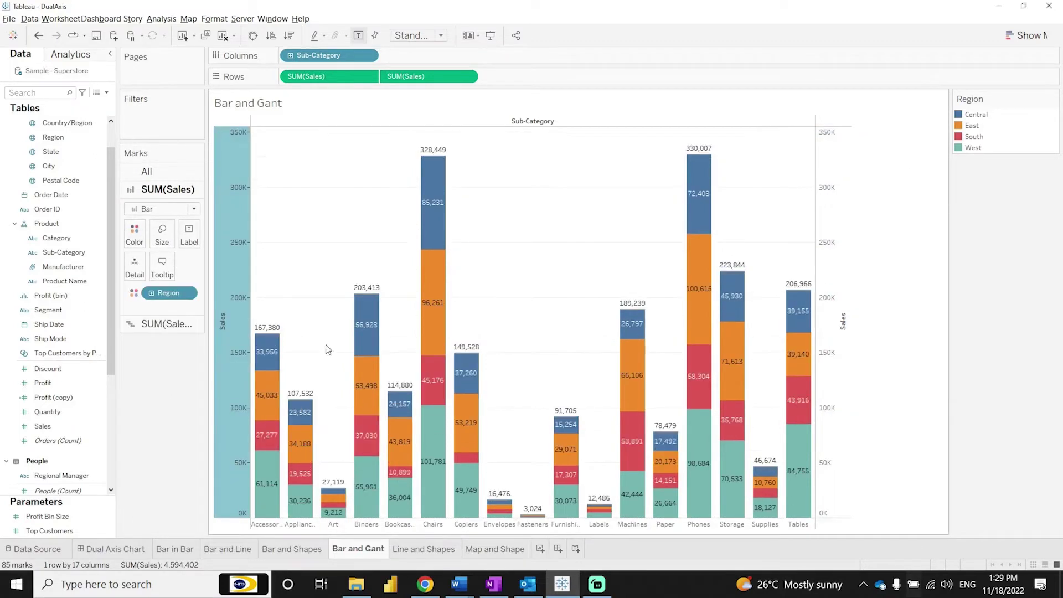
{"action": "left_click", "coordinate": [327, 393]}
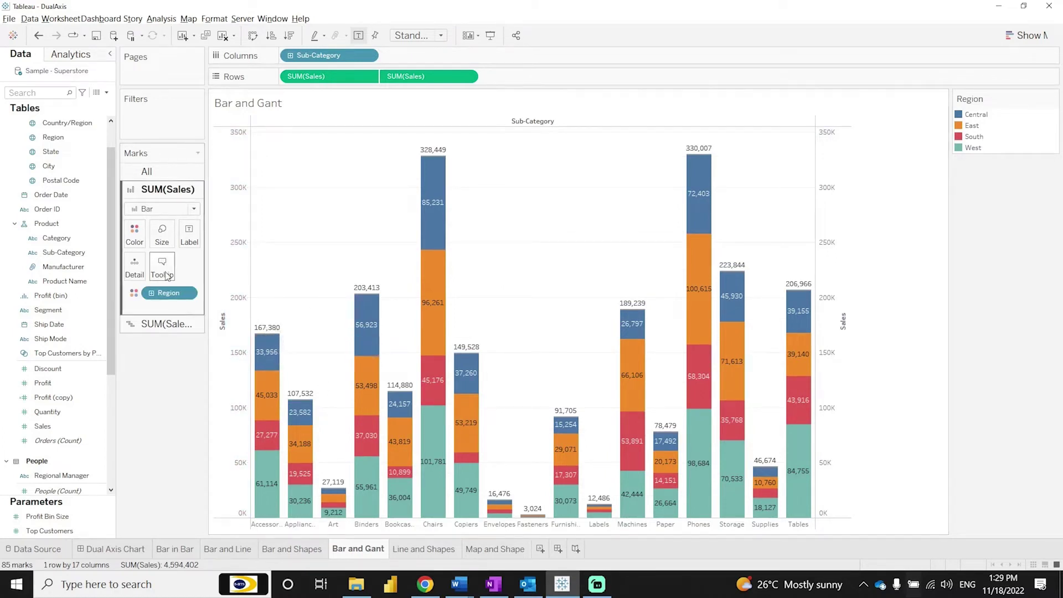
- Increase the size of the second SUM(Sales) Gantt marks so the total lines extend wider than the bars
{"action": "left_click", "coordinate": [166, 324]}
{"action": "left_click", "coordinate": [162, 251]}
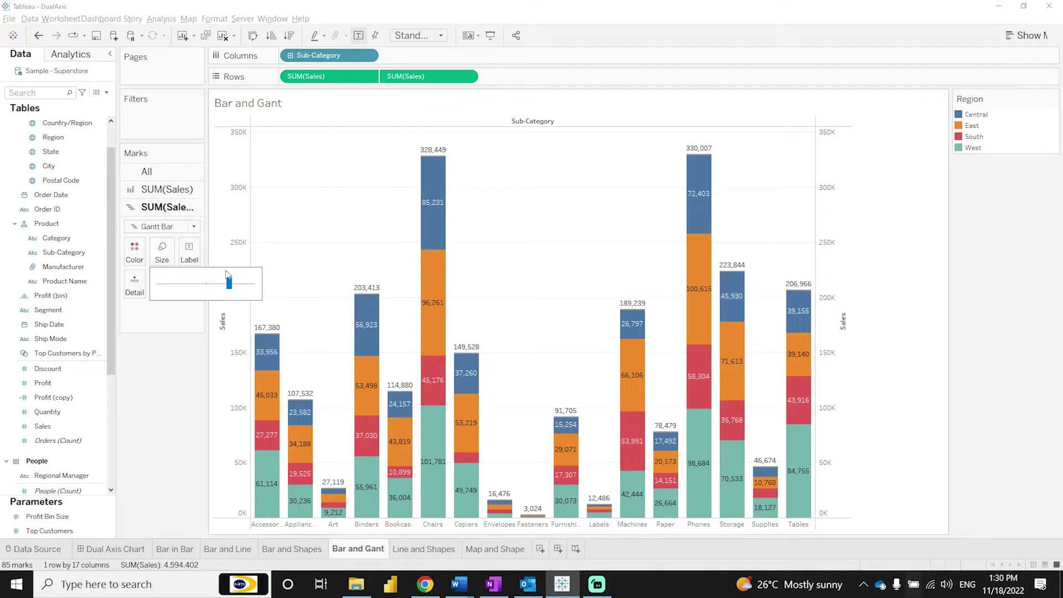
{"action": "left_click_drag", "start_coordinate": [243, 287], "coordinate": [254, 285]}
{"action": "left_click", "coordinate": [246, 284]}
- Hide the header of the secondary Sales axis in the Bar and Gant chart
{"action": "right_click", "coordinate": [825, 187]}
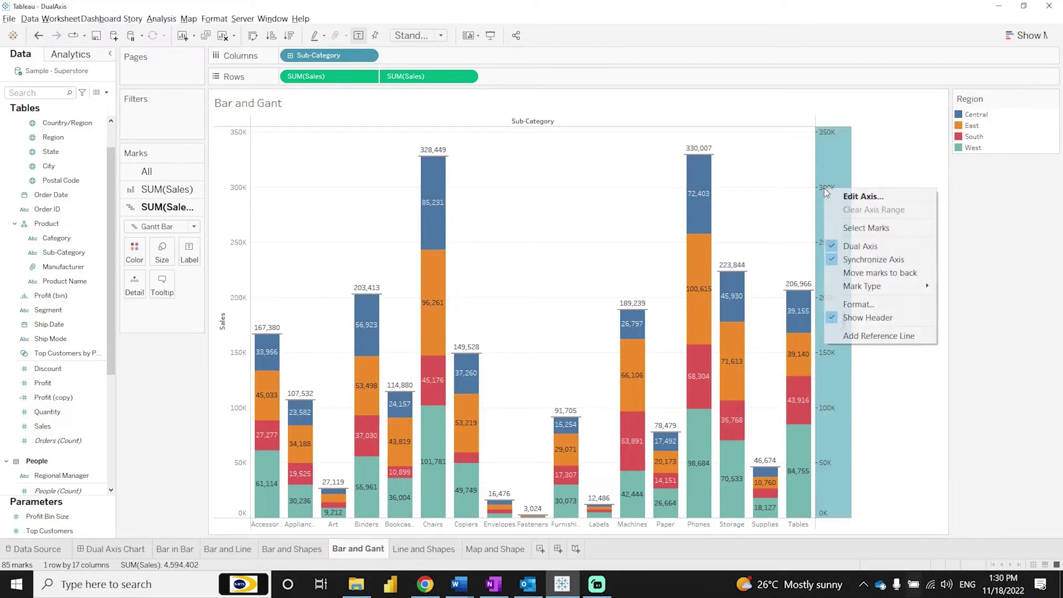
{"action": "left_click", "coordinate": [863, 319]}
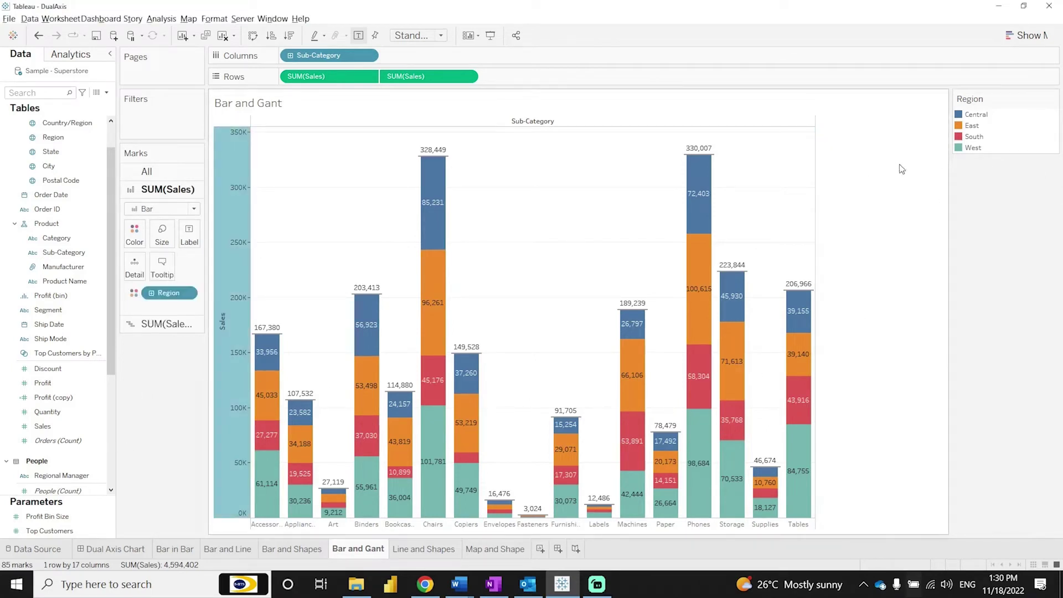
{"action": "left_click", "coordinate": [1025, 189]}
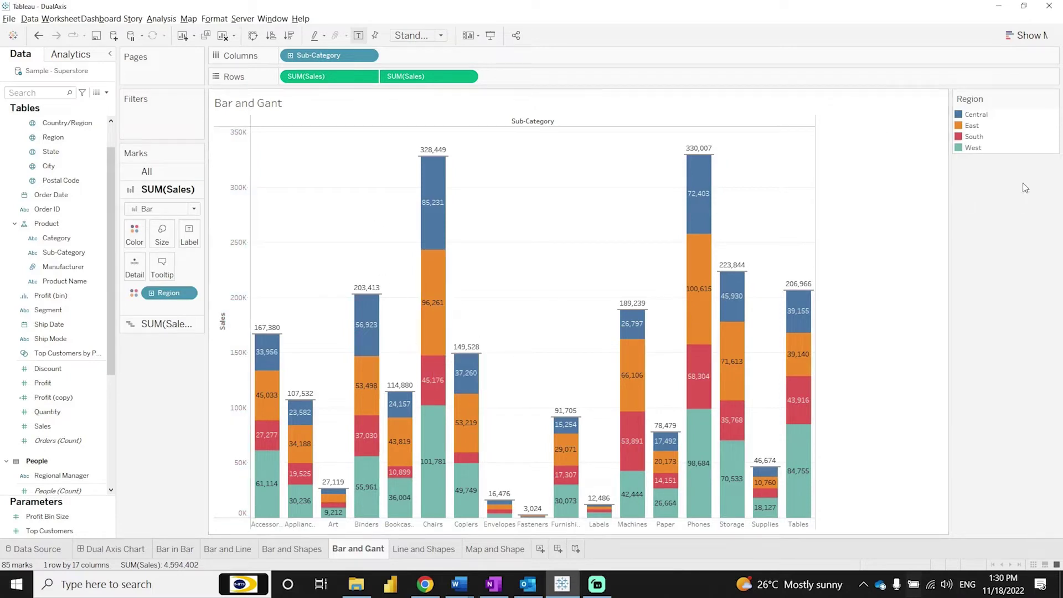
- Assign the Green-Orange-Teal color palette to the Region values and apply it to the bars
{"action": "double_click", "coordinate": [960, 117]}
{"action": "left_click", "coordinate": [609, 197]}
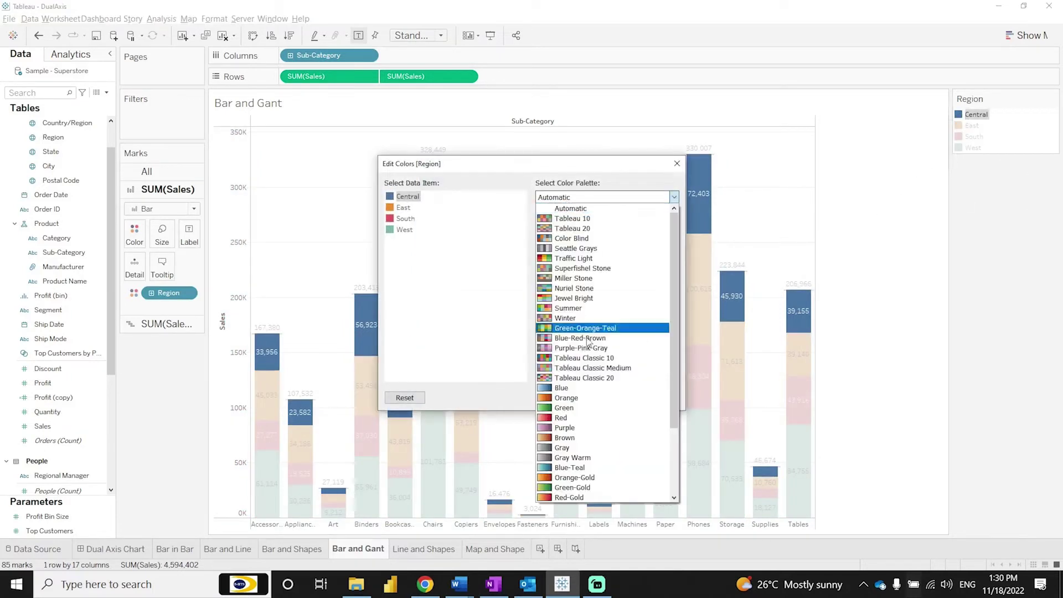
{"action": "left_click", "coordinate": [587, 329]}
{"action": "left_click", "coordinate": [610, 373]}
{"action": "left_click", "coordinate": [570, 397]}
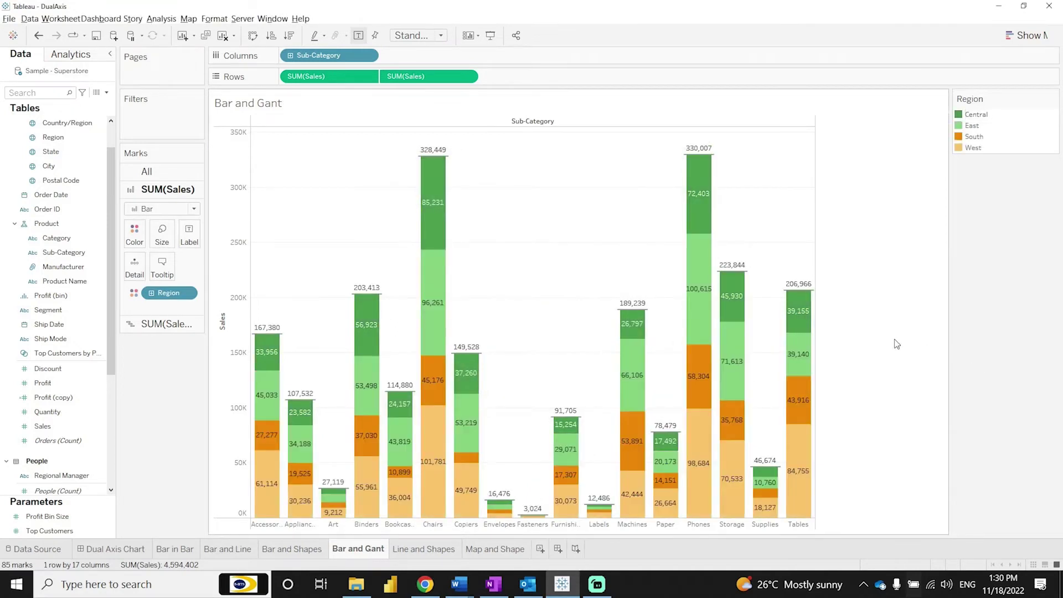
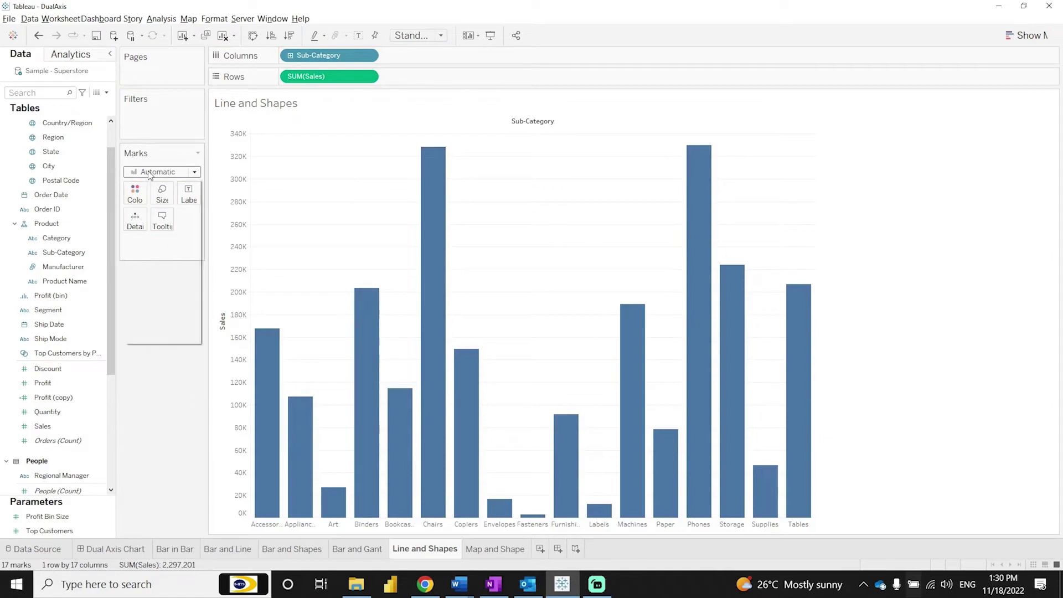
- Set the Sales mark type to Line in the Line and Shapes worksheet and inspect individual sub-category points along the line
{"action": "left_click", "coordinate": [148, 210]}
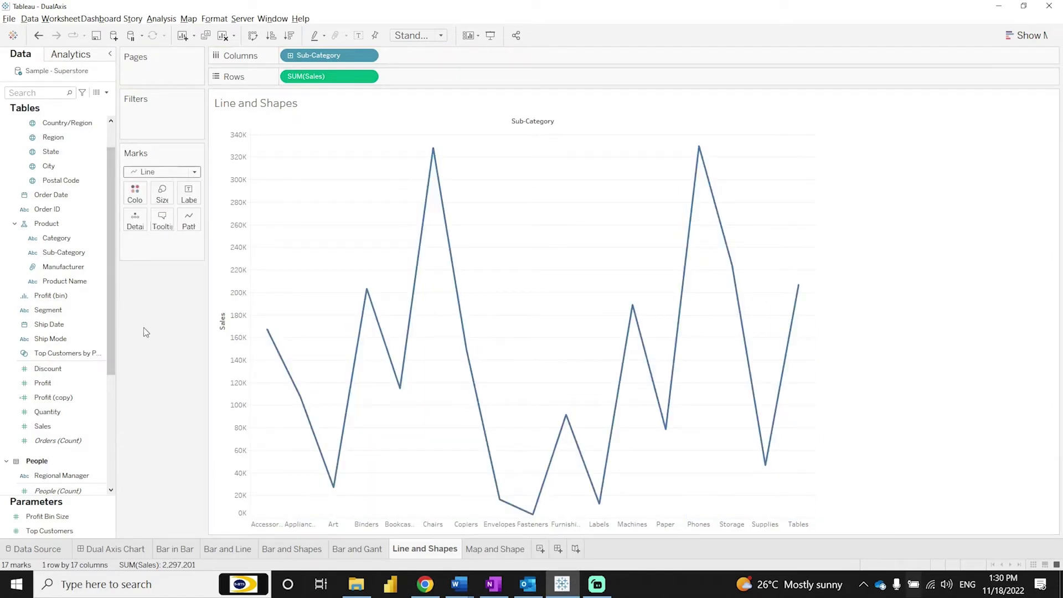
{"action": "left_click", "coordinate": [369, 293]}
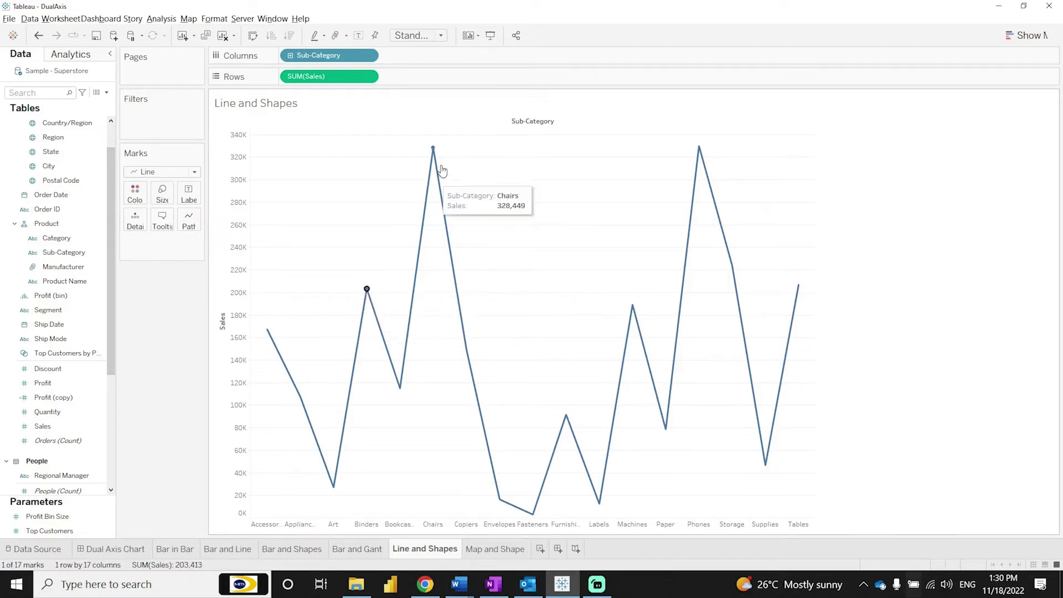
{"action": "left_click", "coordinate": [433, 148]}
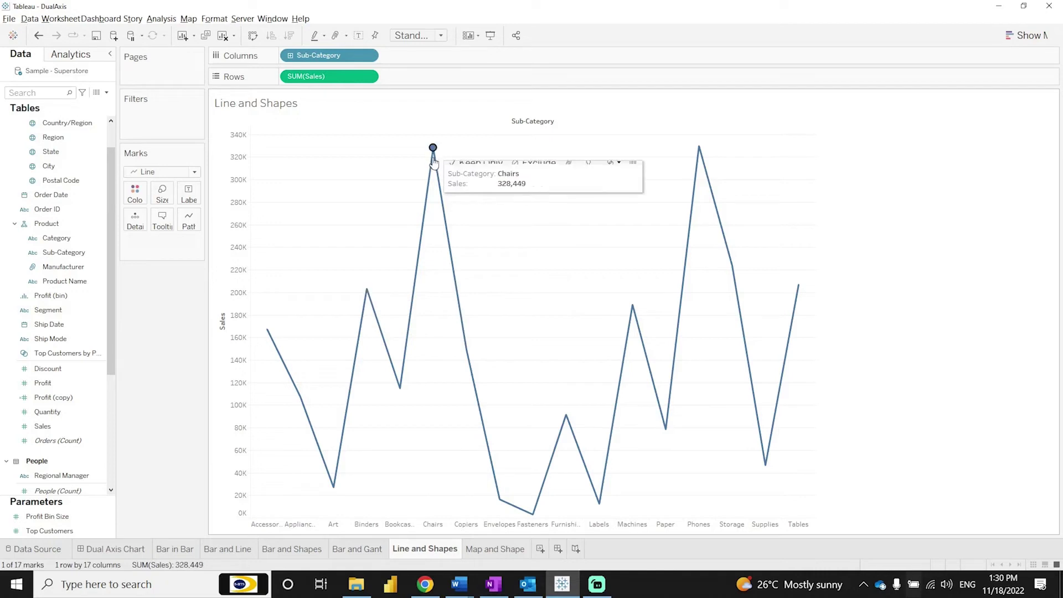
{"action": "left_click", "coordinate": [400, 388]}
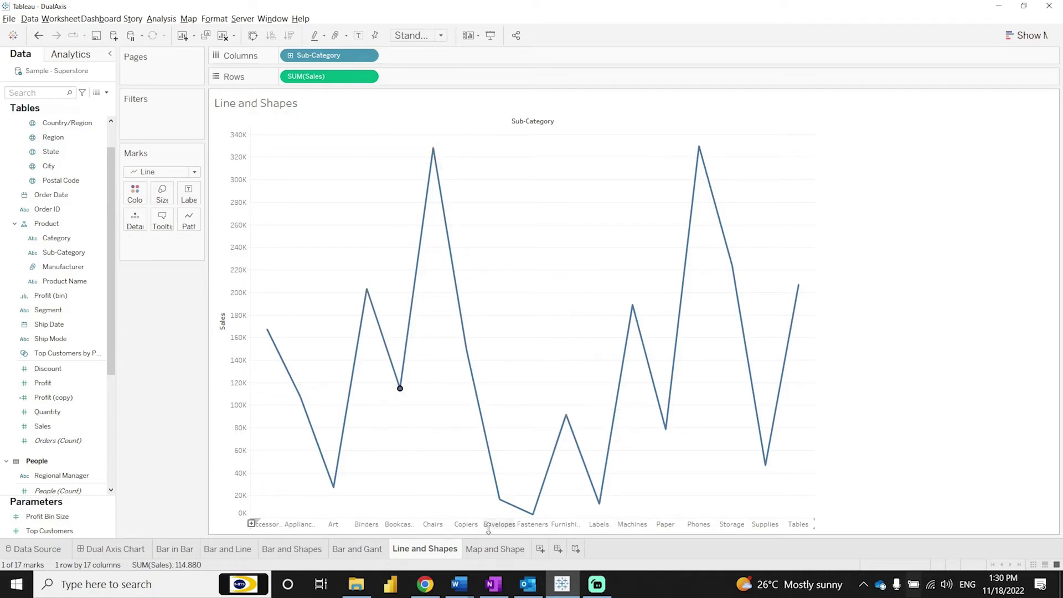
{"action": "left_click", "coordinate": [566, 415]}
{"action": "left_click", "coordinate": [633, 306]}
- Duplicate SUM(Sales) on Rows in the Line and Shapes worksheet and combine both copies on a dual axis
{"action": "left_click_drag", "start_coordinate": [324, 81], "coordinate": [449, 82]}
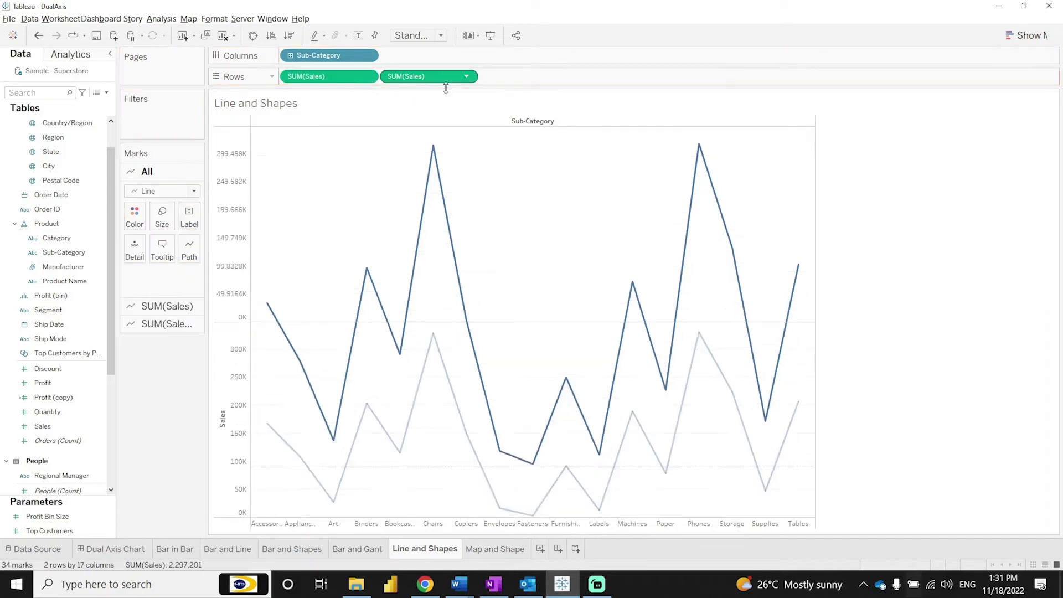
{"action": "left_click", "coordinate": [466, 76]}
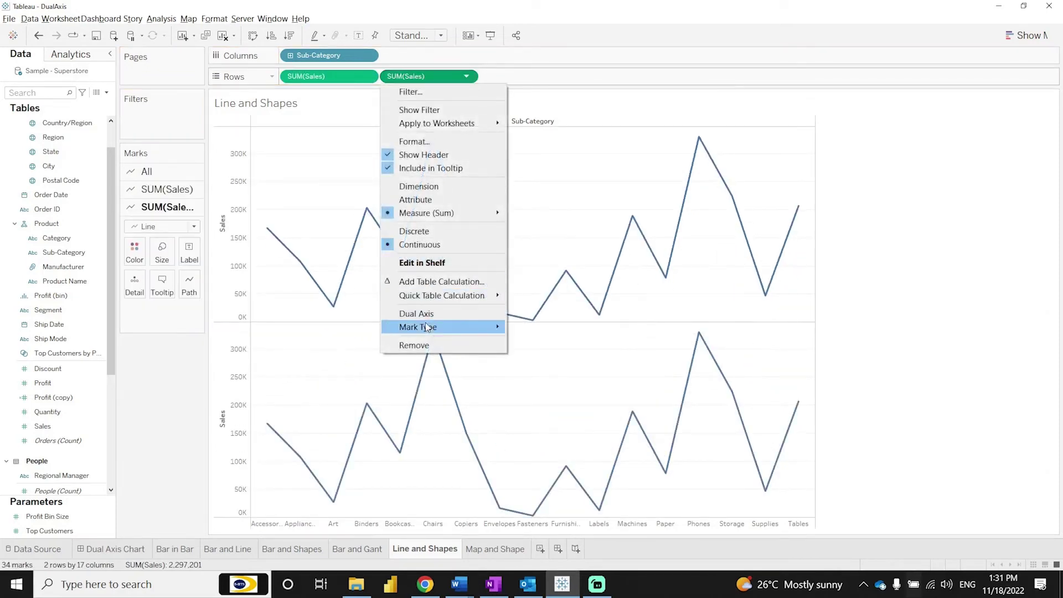
{"action": "left_click", "coordinate": [428, 320]}
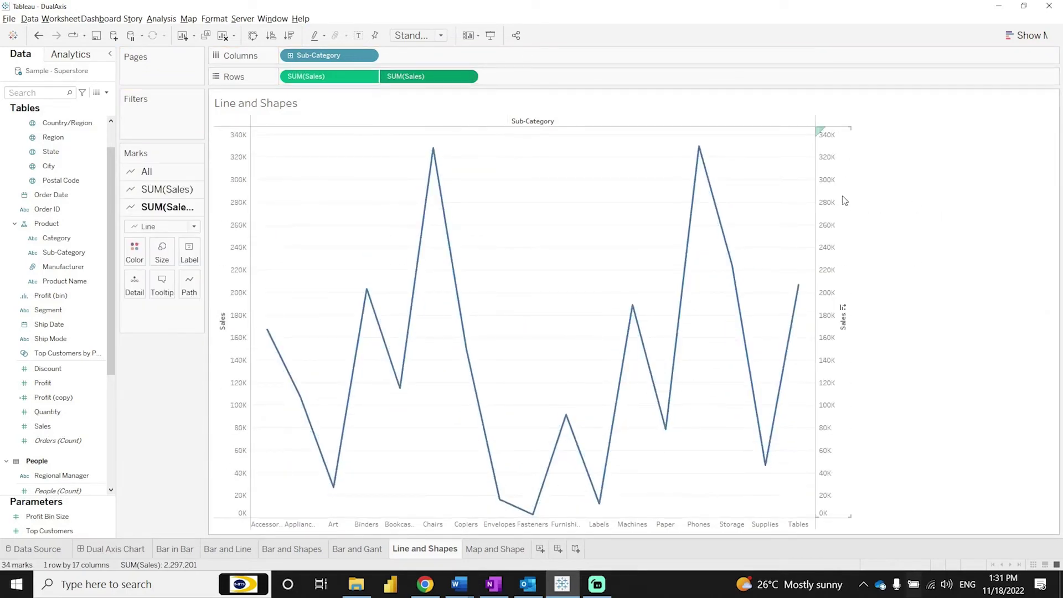
- Synchronize the secondary Sales axis in the Line and Shapes chart and hide its header
{"action": "right_click", "coordinate": [838, 184]}
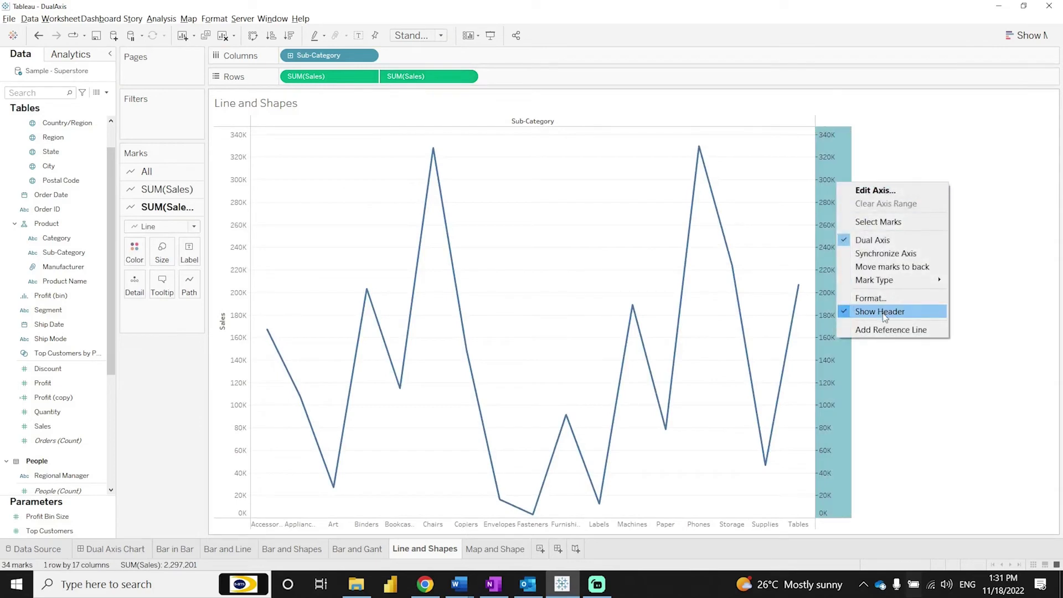
{"action": "left_click", "coordinate": [886, 253]}
{"action": "right_click", "coordinate": [825, 191]}
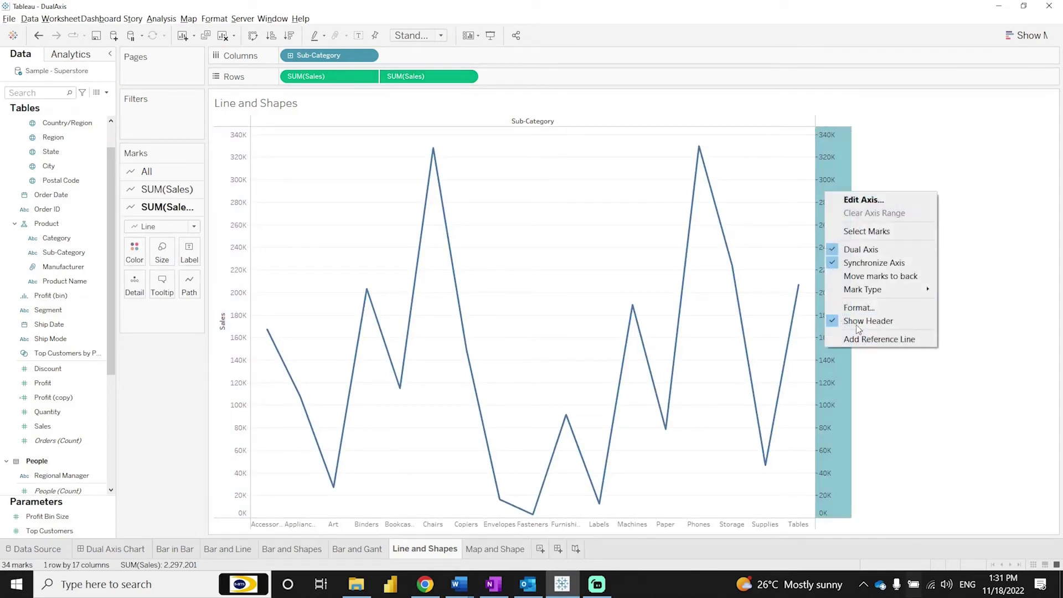
{"action": "left_click", "coordinate": [870, 322]}
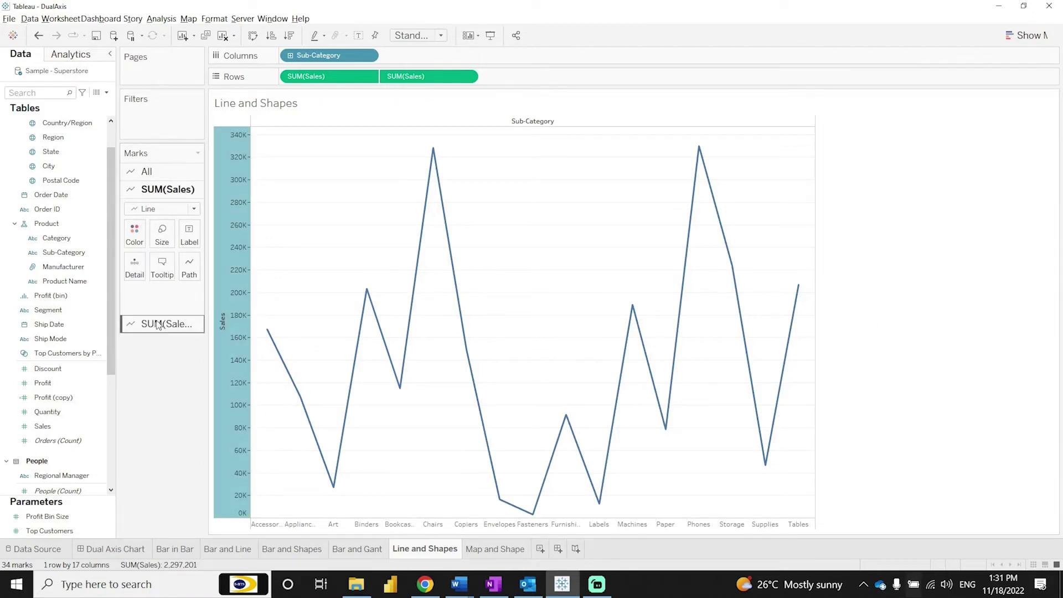
- Try Circle as the mark type of the second SUM(Sales) and settle on Shape
{"action": "left_click", "coordinate": [158, 324]}
{"action": "left_click", "coordinate": [170, 227]}
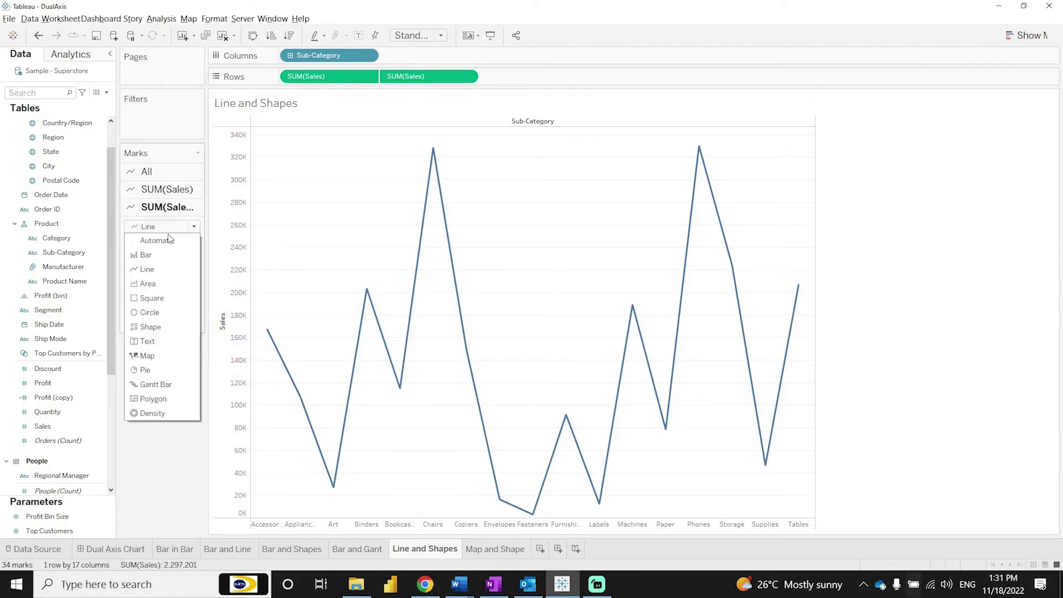
{"action": "left_click", "coordinate": [155, 314]}
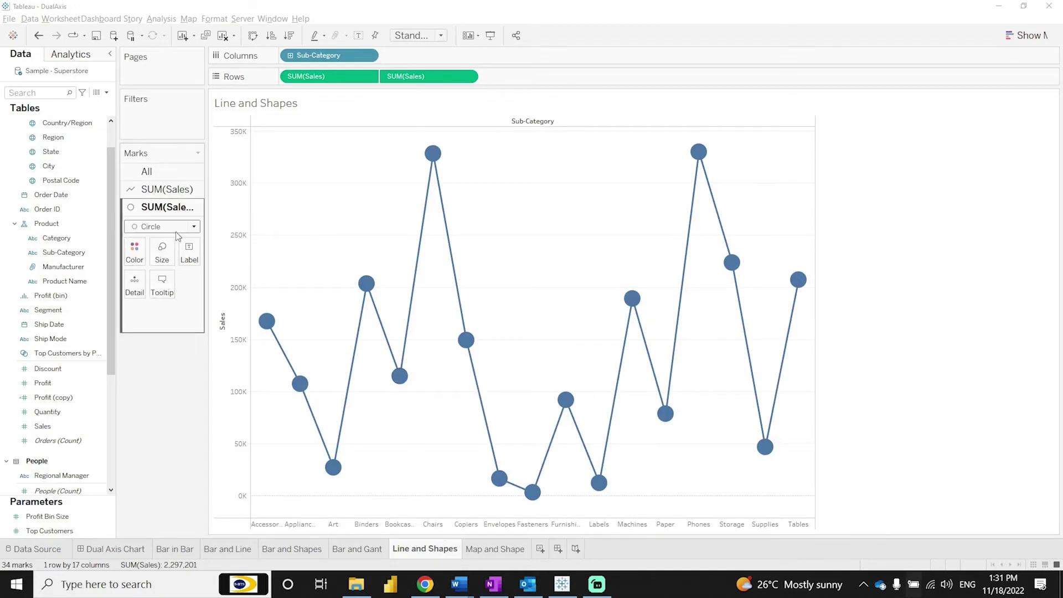
{"action": "left_click", "coordinate": [161, 226]}
{"action": "left_click", "coordinate": [153, 325]}
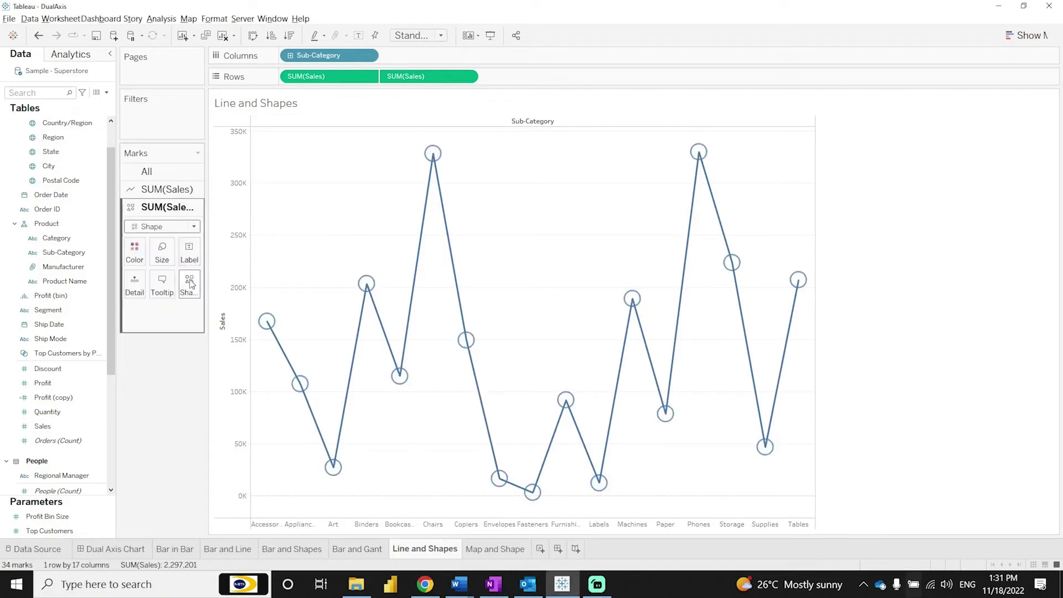
- Try the filled circle, filled square and filled diamond as the shape of the second SUM(Sales) marks
{"action": "left_click", "coordinate": [192, 284]}
{"action": "left_click", "coordinate": [187, 335]}
{"action": "left_click", "coordinate": [194, 284]}
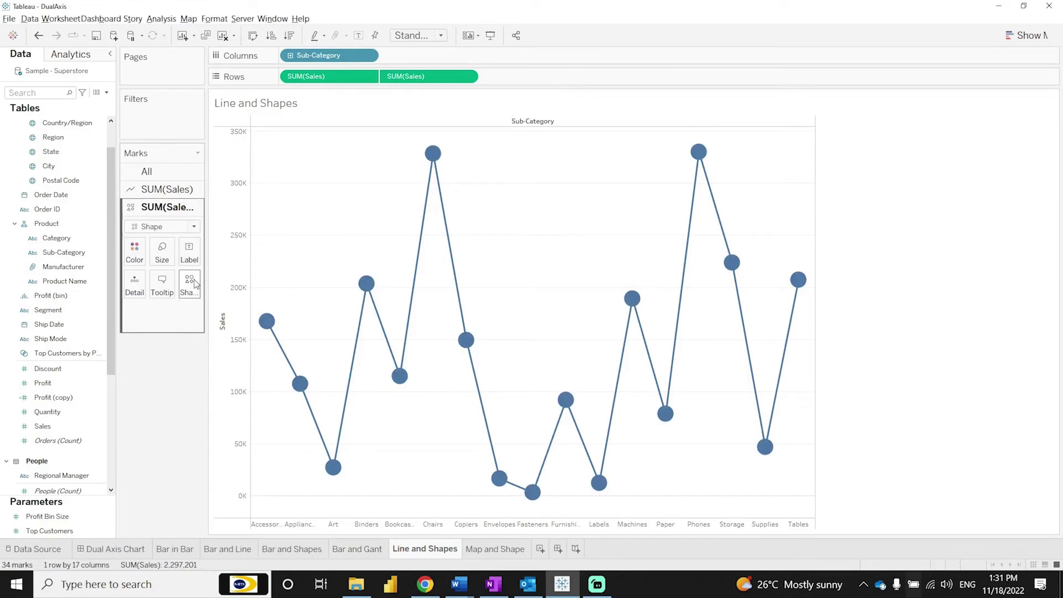
{"action": "left_click", "coordinate": [190, 286]}
{"action": "left_click", "coordinate": [188, 348]}
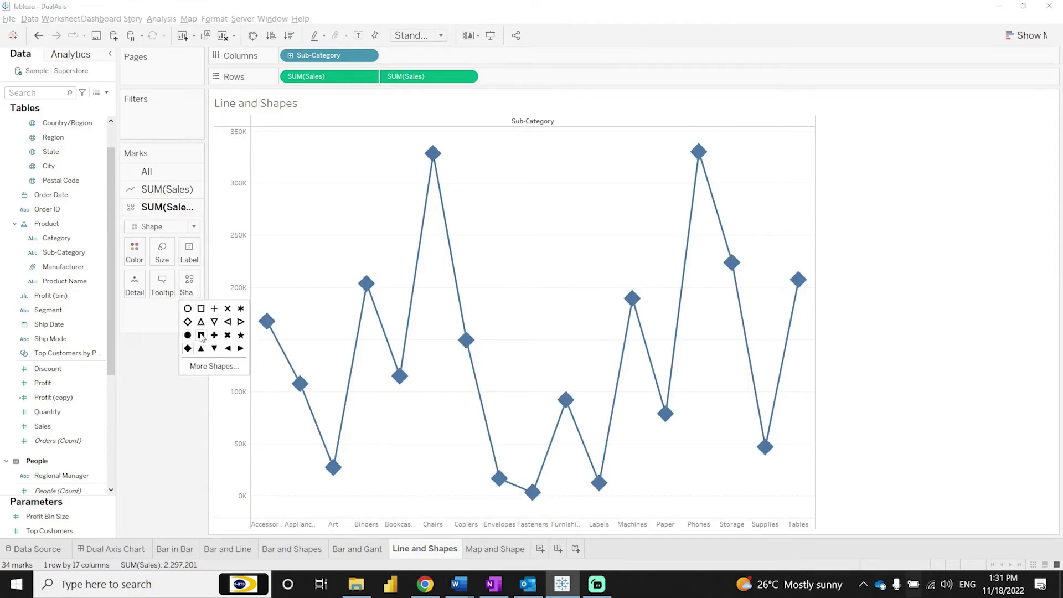
{"action": "left_click", "coordinate": [202, 336]}
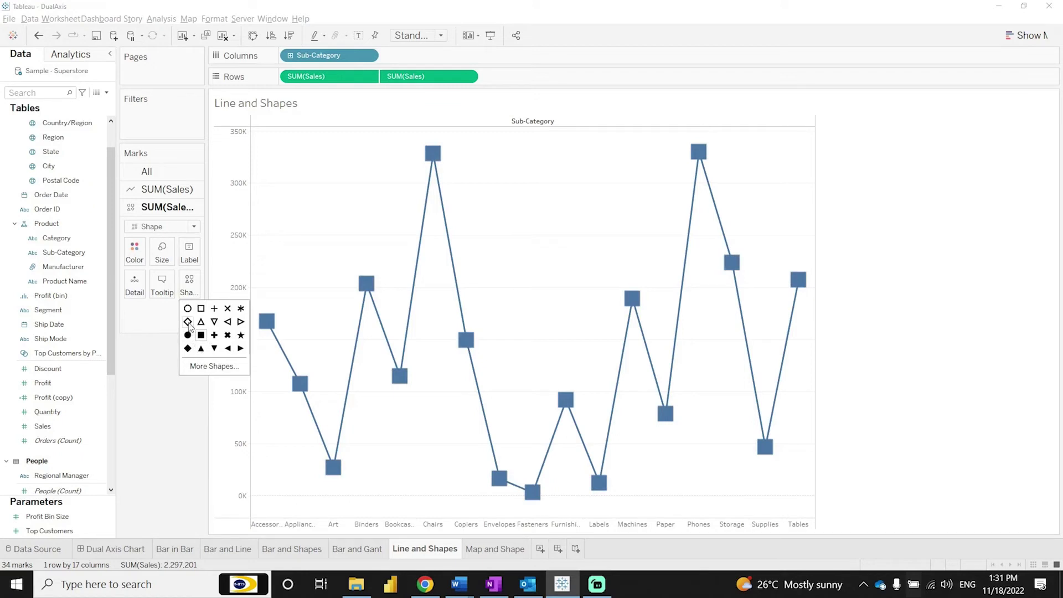
{"action": "left_click", "coordinate": [188, 349]}
- Assign the solid black ringed circle from the Ratings shape palette to the second SUM(Sales) marks
{"action": "left_click", "coordinate": [214, 366]}
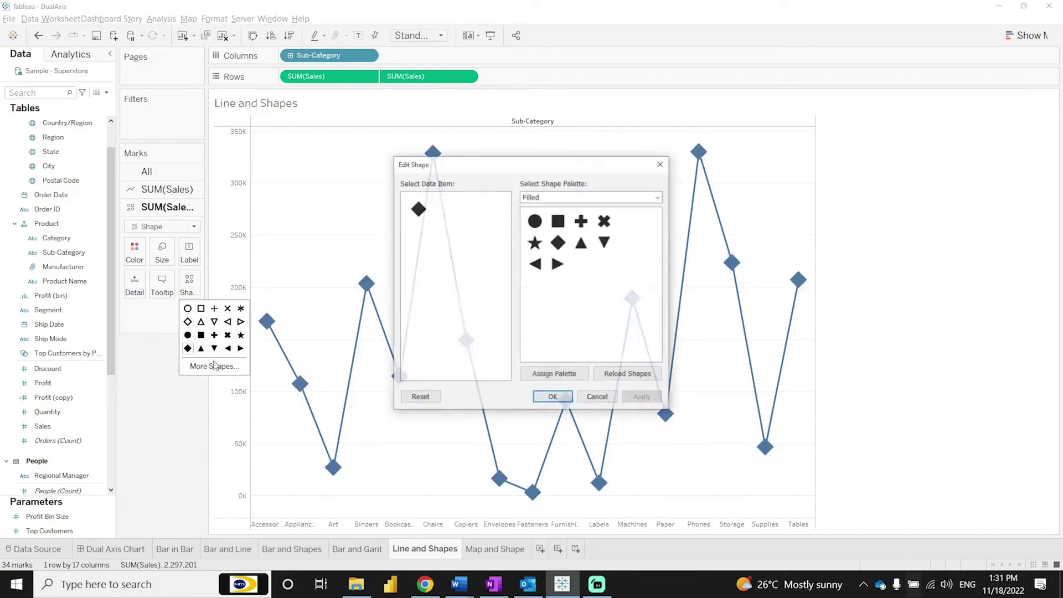
{"action": "left_click", "coordinate": [587, 196]}
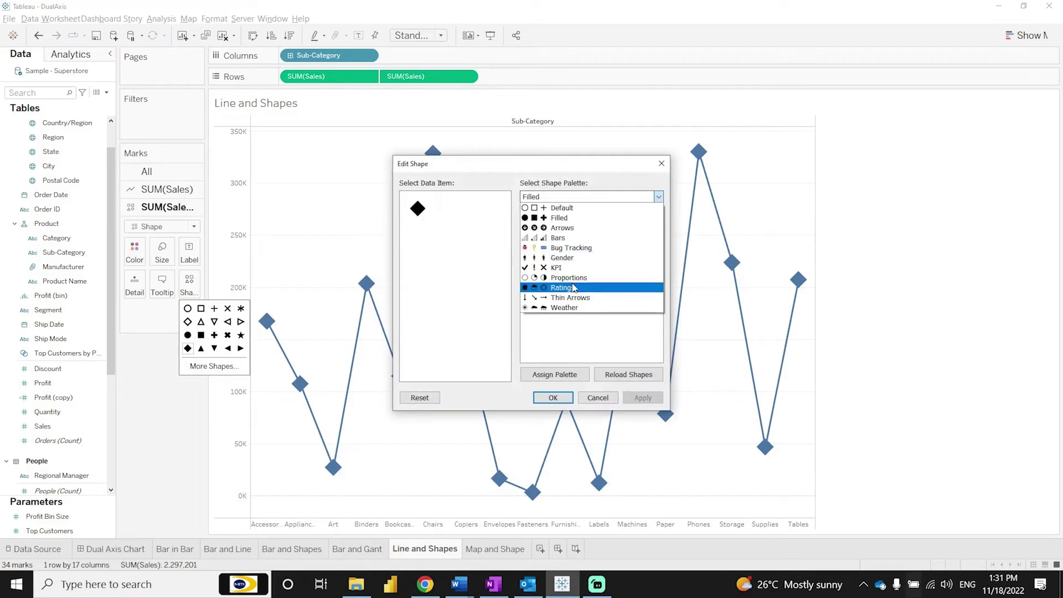
{"action": "left_click", "coordinate": [562, 288]}
{"action": "left_click", "coordinate": [535, 221]}
{"action": "left_click_drag", "start_coordinate": [560, 167], "coordinate": [697, 126]}
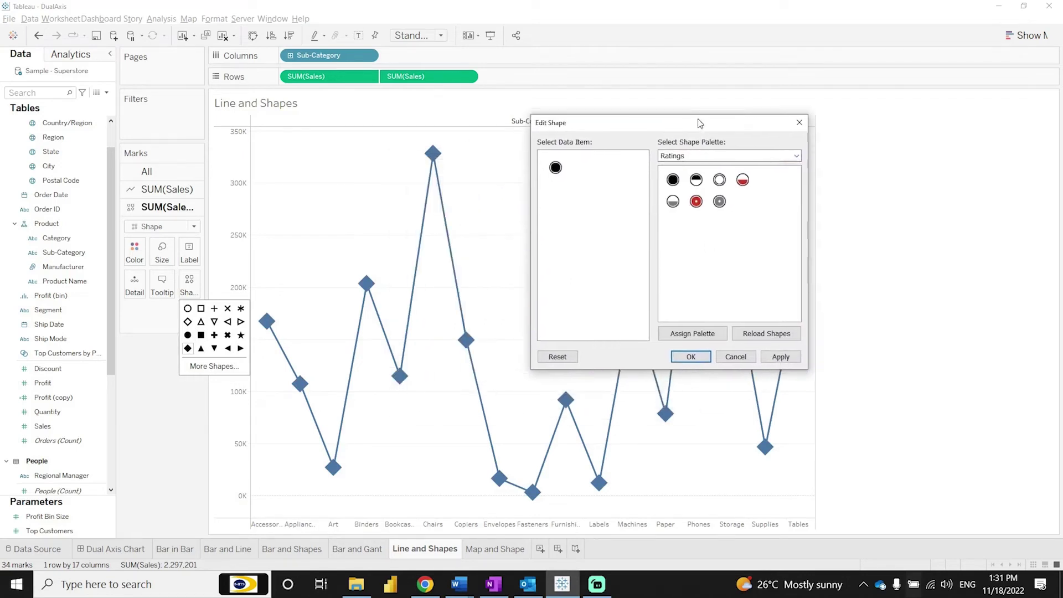
{"action": "left_click", "coordinate": [773, 354]}
{"action": "left_click", "coordinate": [691, 356]}
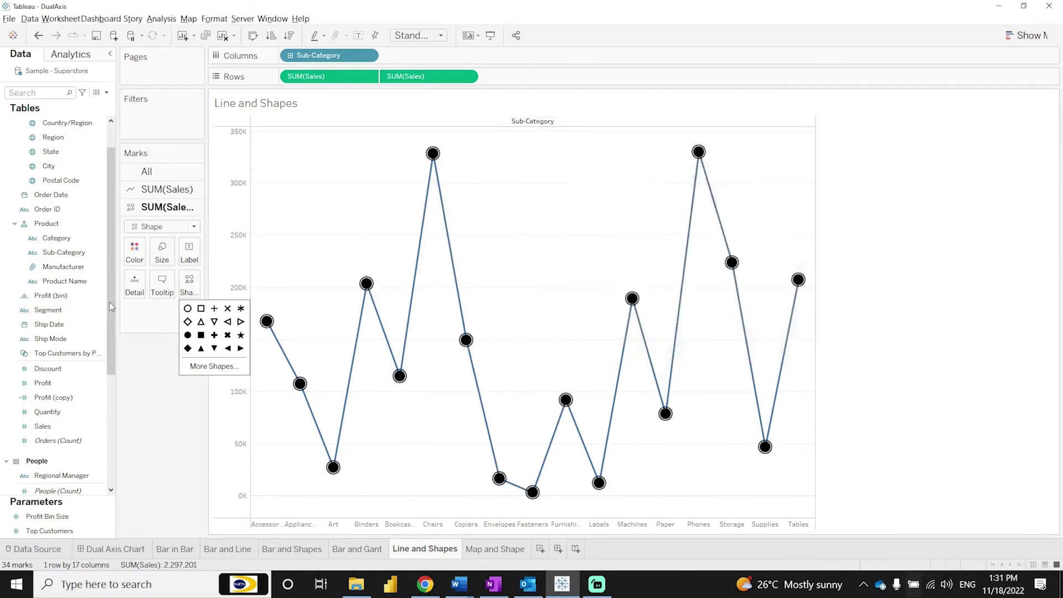
- Colour the second SUM(Sales) shape marks by SUM(Sales)
{"action": "left_click", "coordinate": [135, 252]}
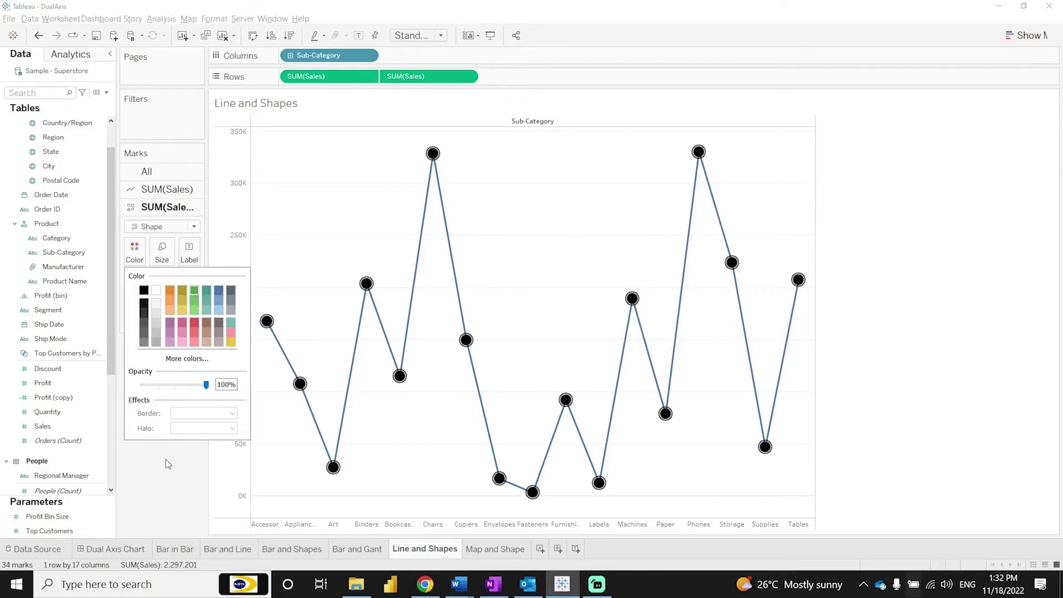
{"action": "left_click", "coordinate": [135, 252]}
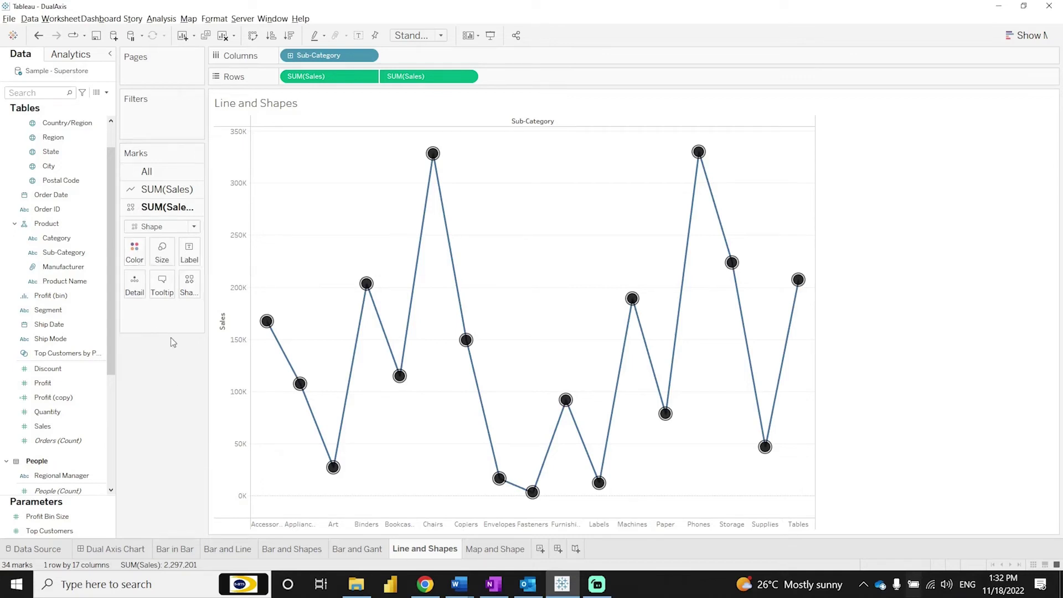
{"action": "mouse_move", "coordinate": [333, 76]}
{"action": "left_mouse_down"}
{"action": "mouse_move", "coordinate": [191, 214]}
{"action": "mouse_move", "coordinate": [137, 239]}
{"action": "mouse_move", "coordinate": [137, 250]}
{"action": "left_mouse_up"}
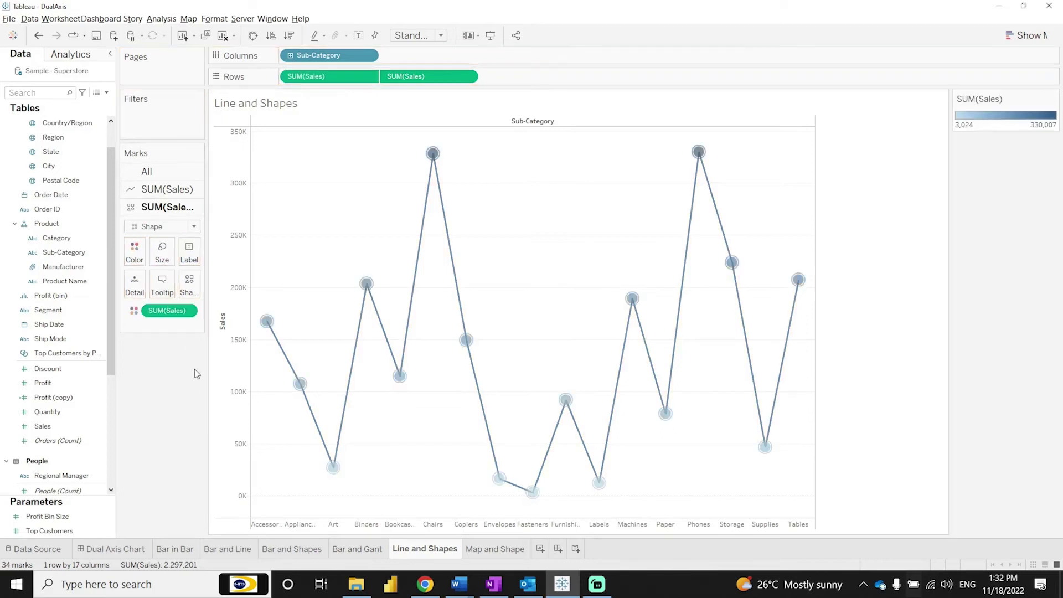
- Apply the Green-Gold palette to the SUM(Sales) colour scale of the shapes
{"action": "double_click", "coordinate": [978, 114]}
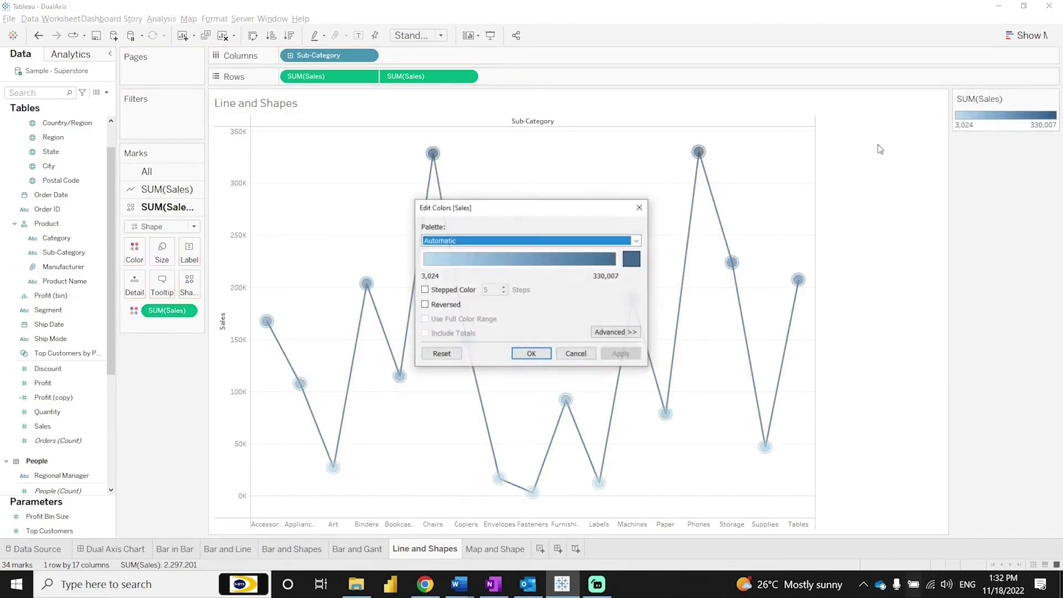
{"action": "left_click", "coordinate": [501, 241]}
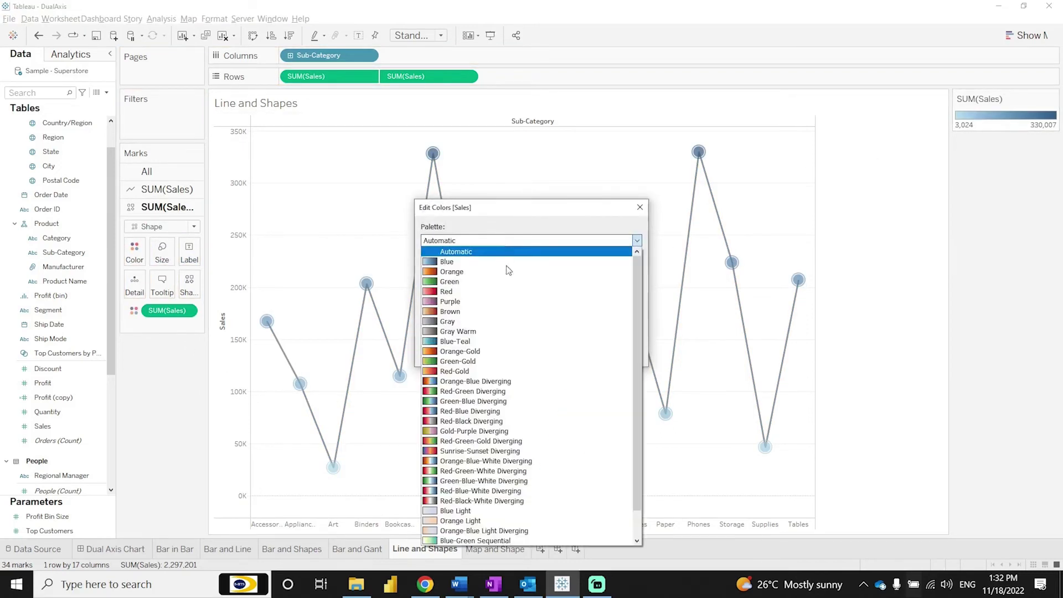
{"action": "left_click", "coordinate": [468, 362]}
{"action": "left_click", "coordinate": [621, 354]}
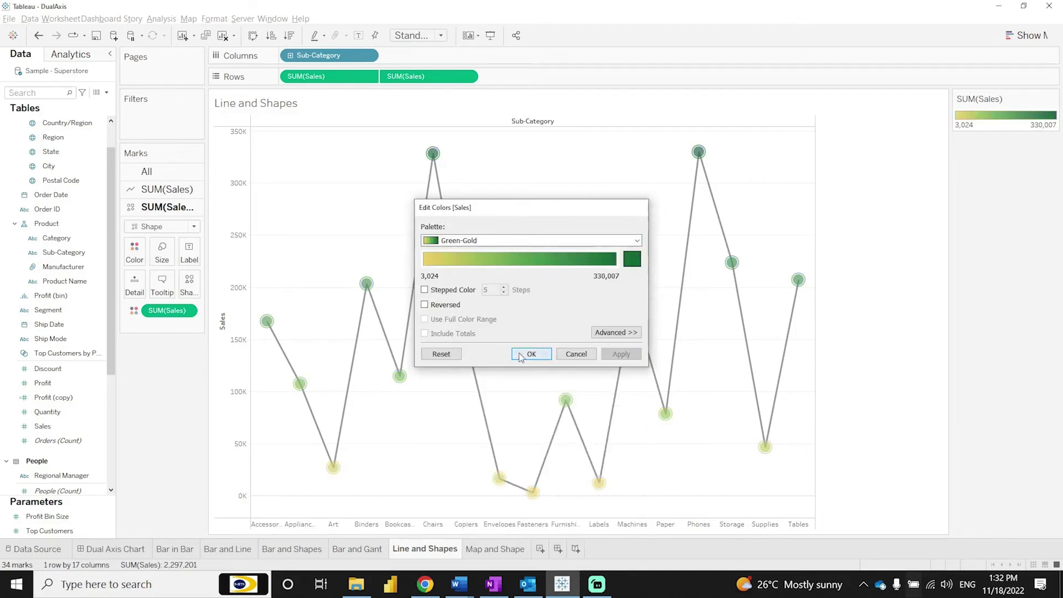
{"action": "left_click", "coordinate": [532, 354]}
- Recolour the line of the first SUM(Sales) marks teal
{"action": "left_click", "coordinate": [167, 189]}
{"action": "left_click", "coordinate": [164, 209]}
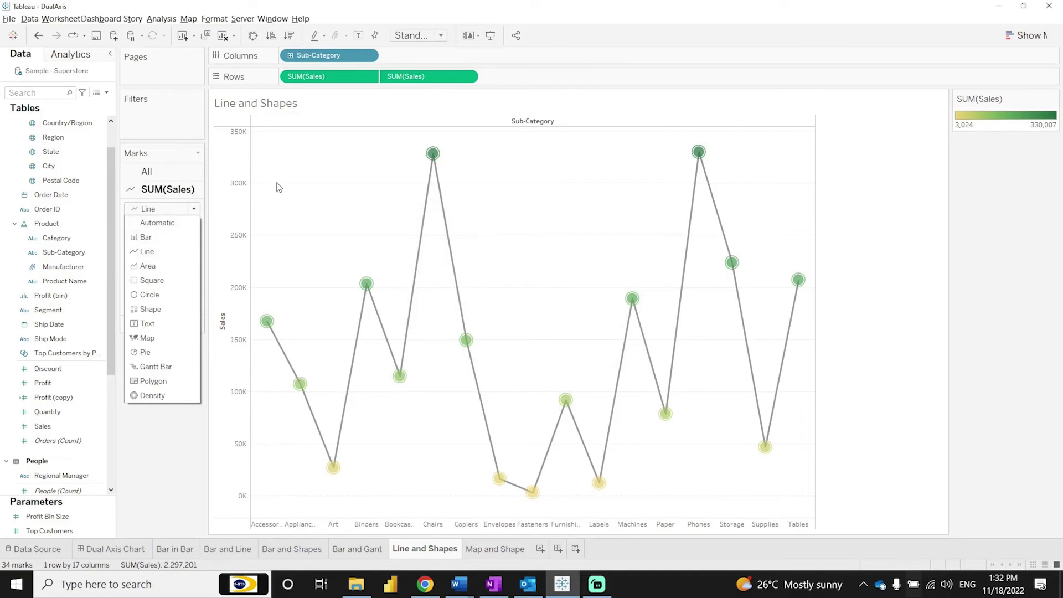
{"action": "left_click", "coordinate": [282, 187]}
{"action": "left_click", "coordinate": [134, 232]}
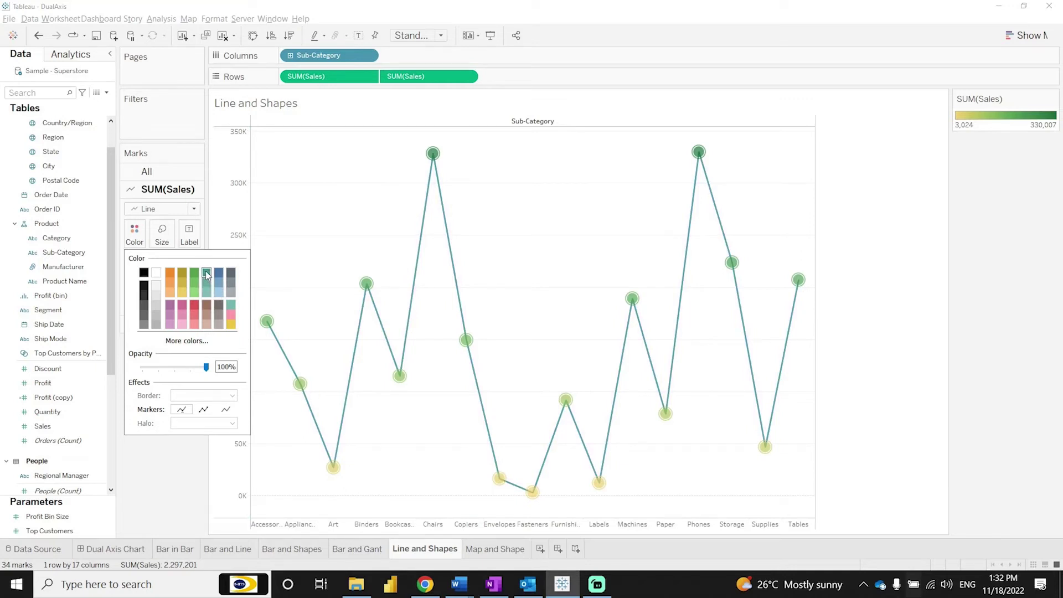
{"action": "left_click", "coordinate": [675, 259]}
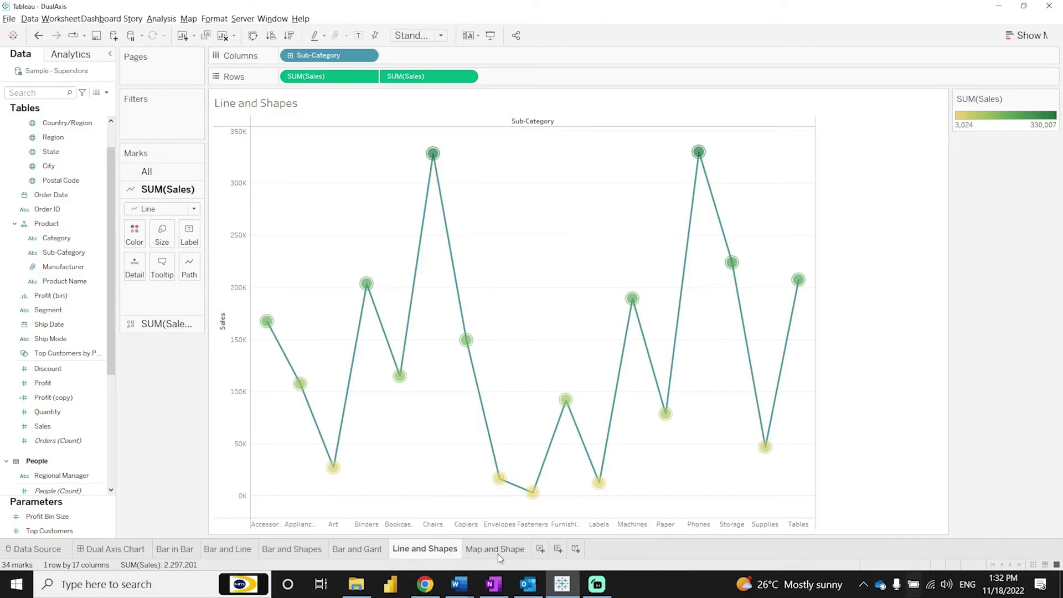
- On the Map and Shape sheet, build a map by State and add Sales as the circle size
{"action": "mouse_move", "coordinate": [500, 553]}
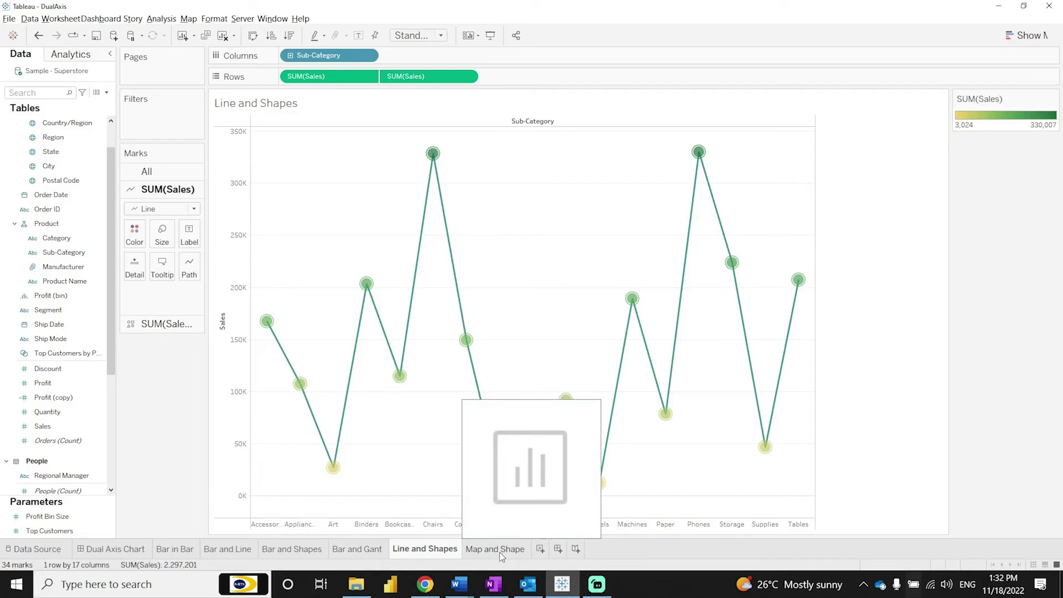
{"action": "left_click", "coordinate": [500, 553]}
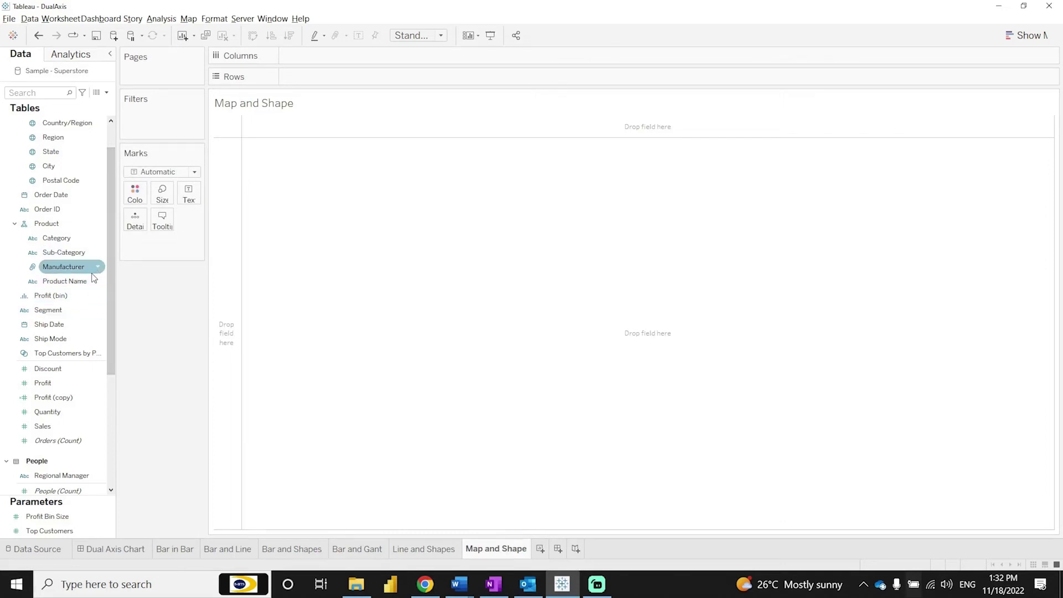
{"action": "scroll", "coordinate": [95, 278], "scroll_direction": "up", "scroll_amount": 3}
{"action": "left_click", "coordinate": [58, 198]}
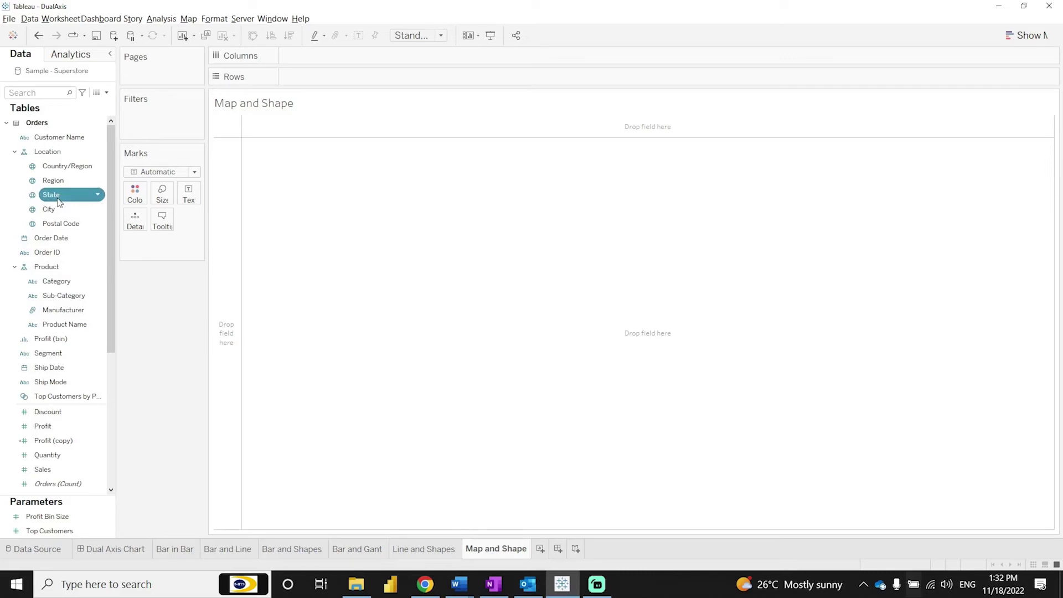
{"action": "double_click", "coordinate": [59, 196]}
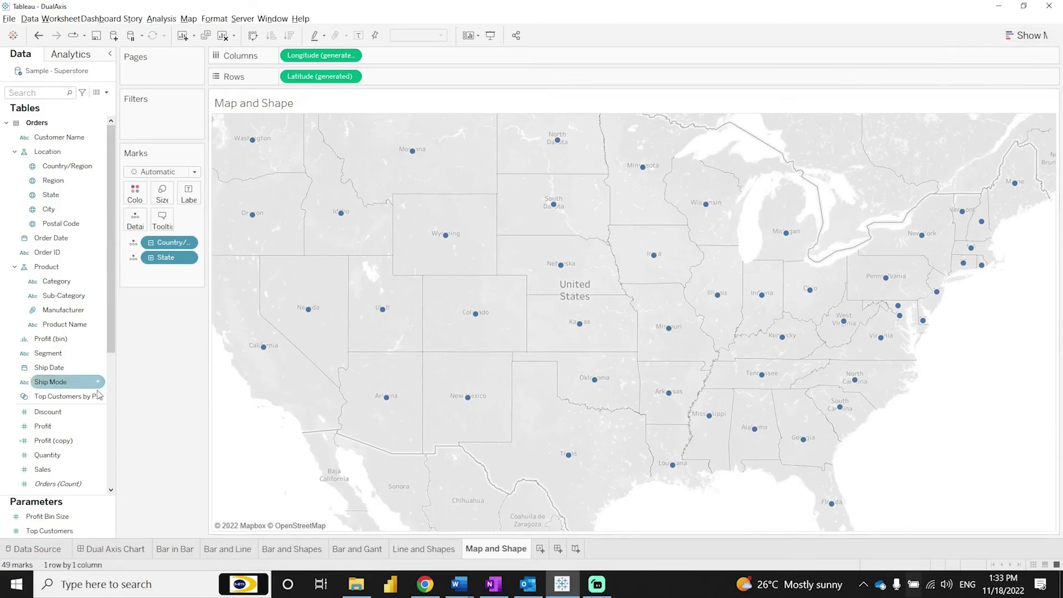
{"action": "double_click", "coordinate": [50, 470]}
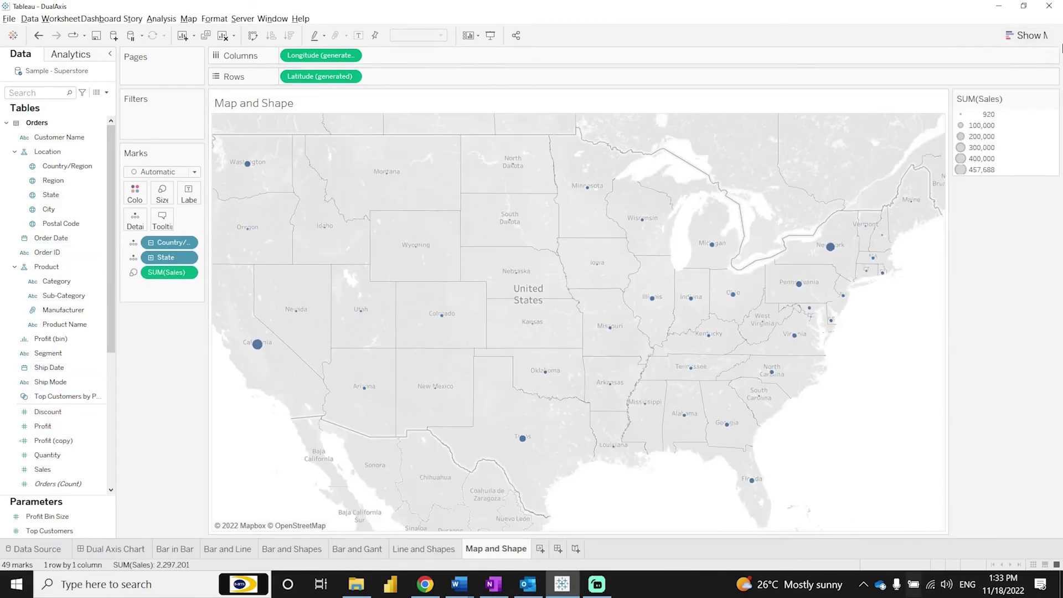
- Try the symbol map with larger circles and settle on the filled map coloured by SUM(Sales)
{"action": "left_click", "coordinate": [1026, 35]}
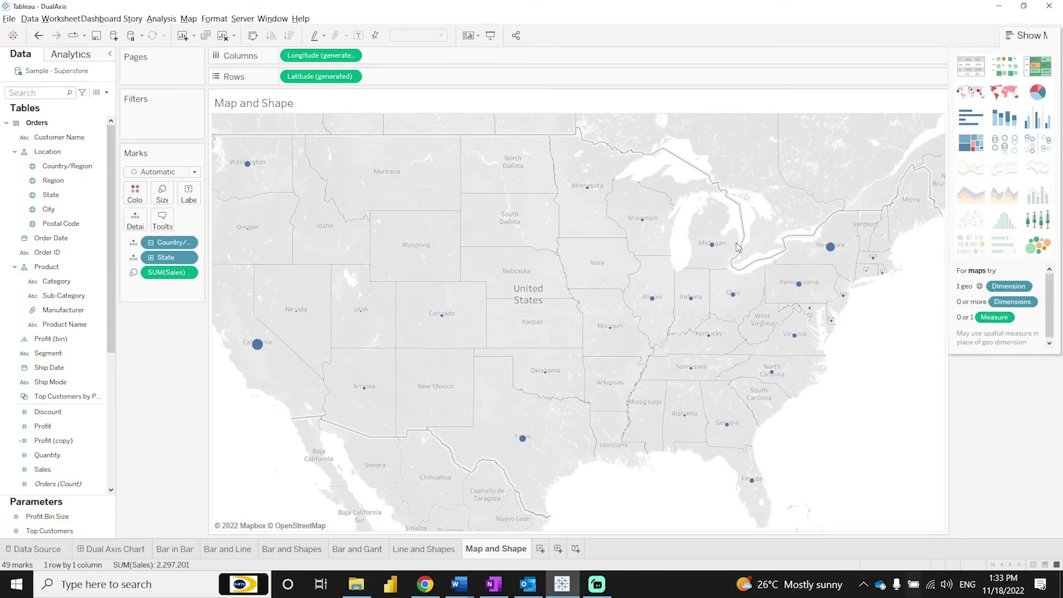
{"action": "left_click", "coordinate": [1005, 95]}
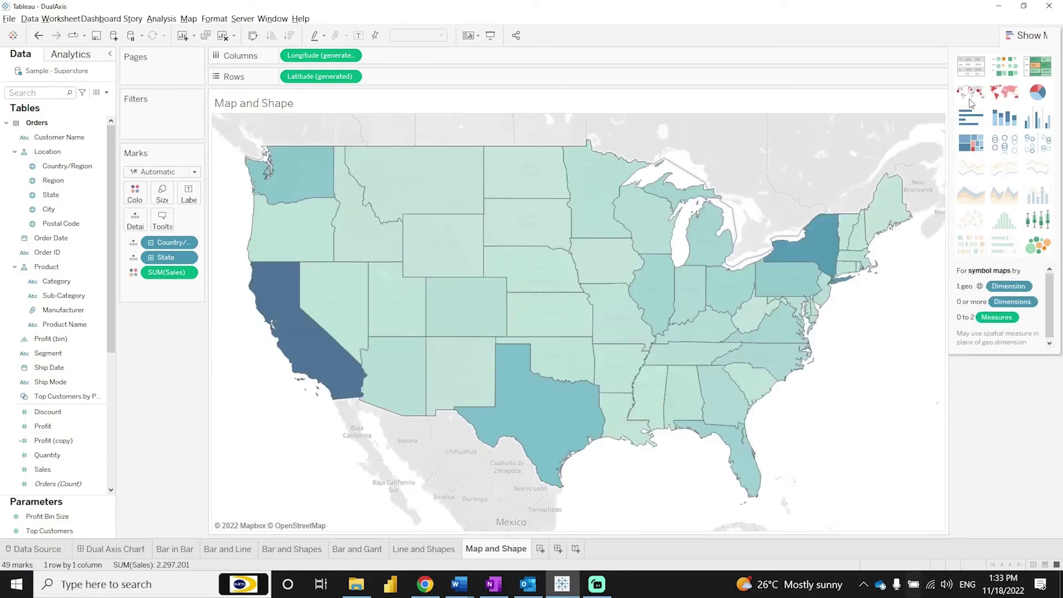
{"action": "left_click", "coordinate": [978, 96]}
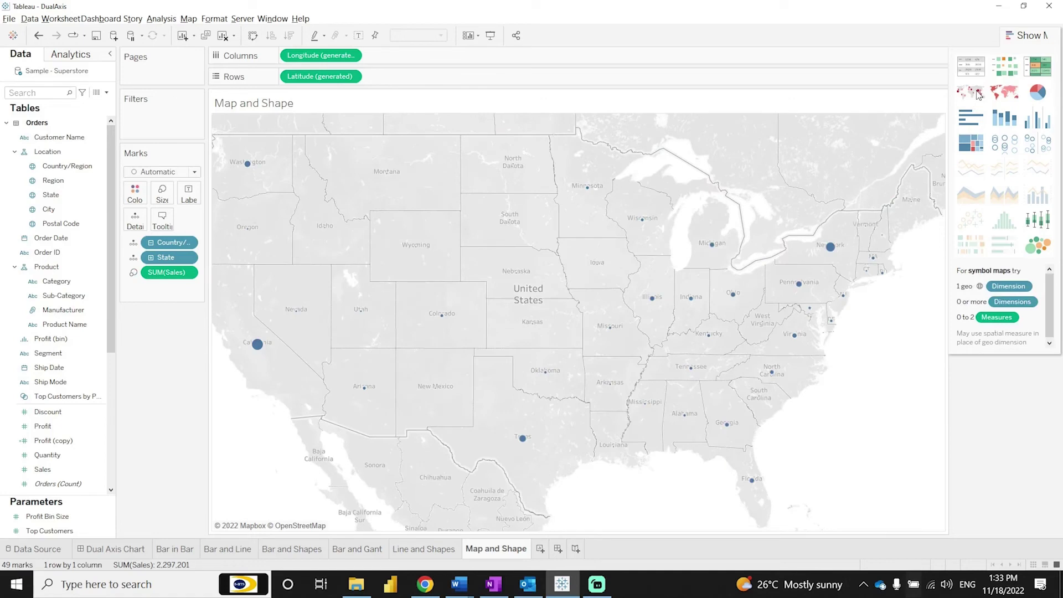
{"action": "left_click", "coordinate": [163, 194]}
{"action": "left_click_drag", "start_coordinate": [181, 222], "coordinate": [224, 220]}
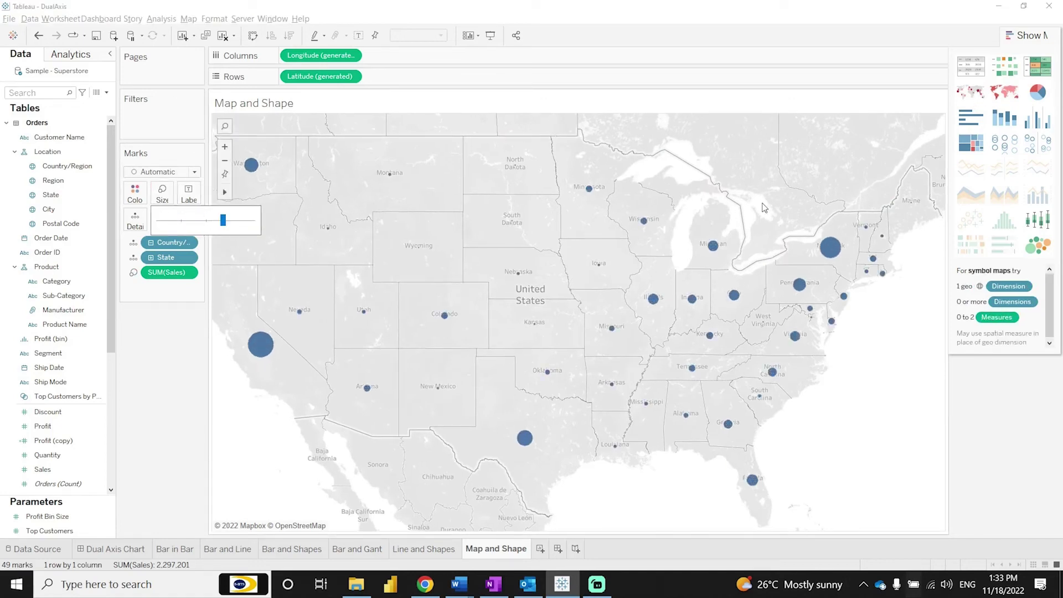
{"action": "left_click", "coordinate": [980, 97]}
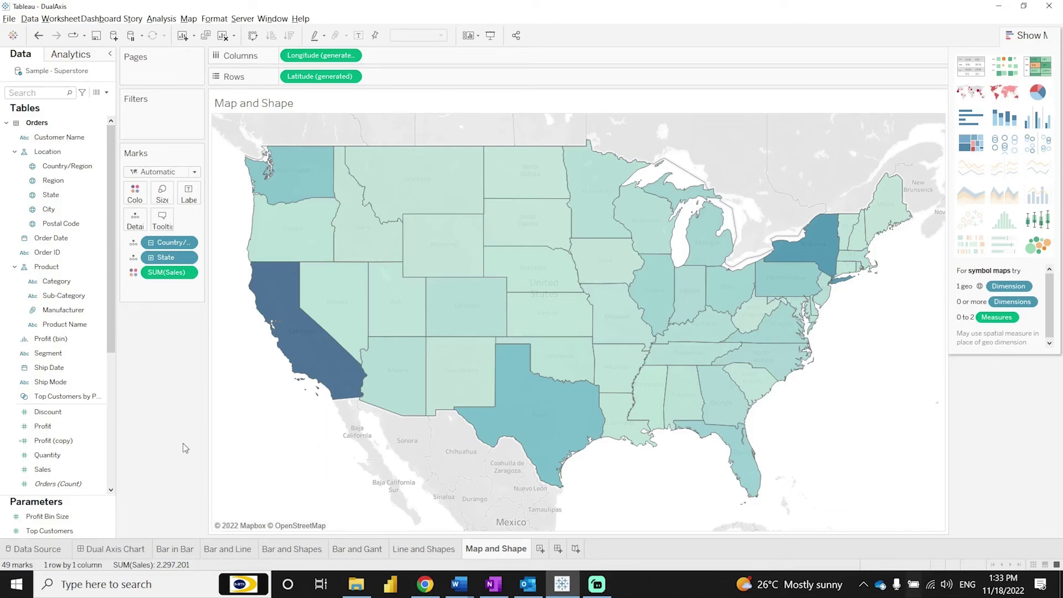
{"action": "left_click", "coordinate": [1029, 35]}
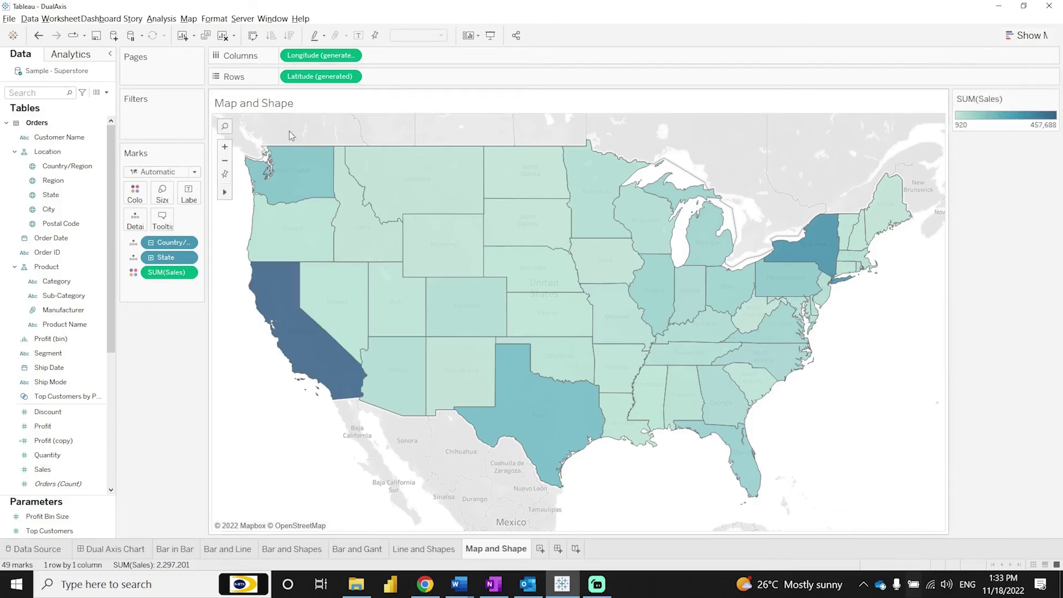
- Duplicate Latitude (generated) on Rows and combine both maps as a dual axis
{"action": "left_click_drag", "start_coordinate": [302, 81], "coordinate": [418, 78]}
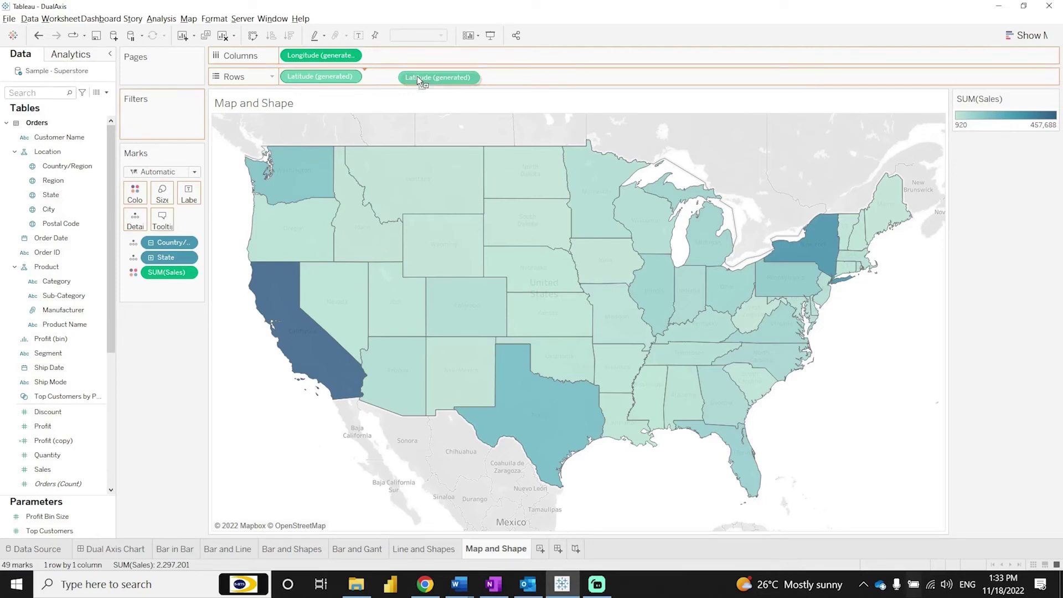
{"action": "left_click_drag", "start_coordinate": [417, 76], "coordinate": [418, 77]}
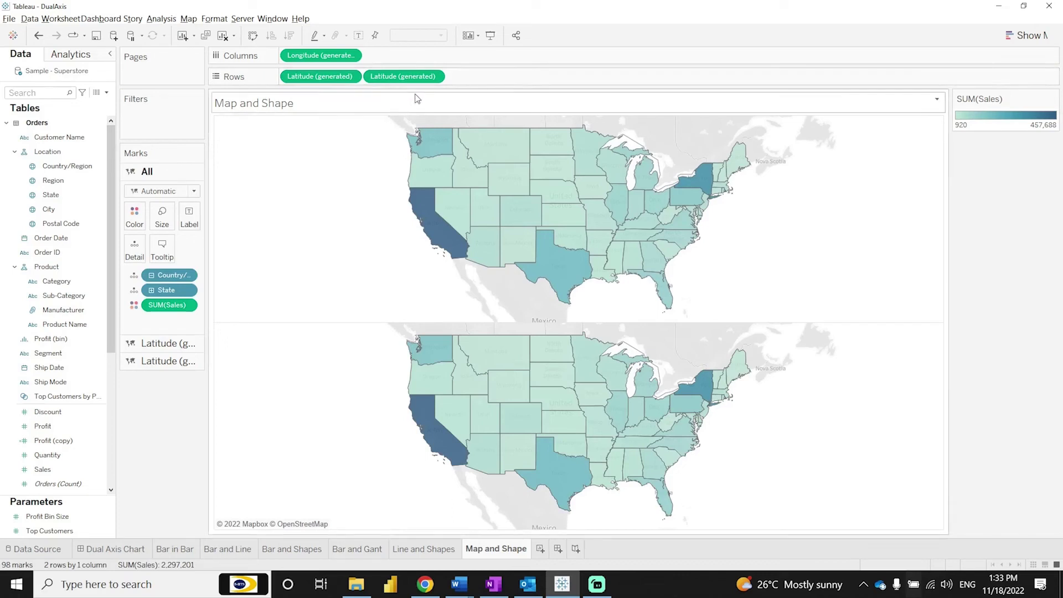
{"action": "left_click", "coordinate": [433, 75]}
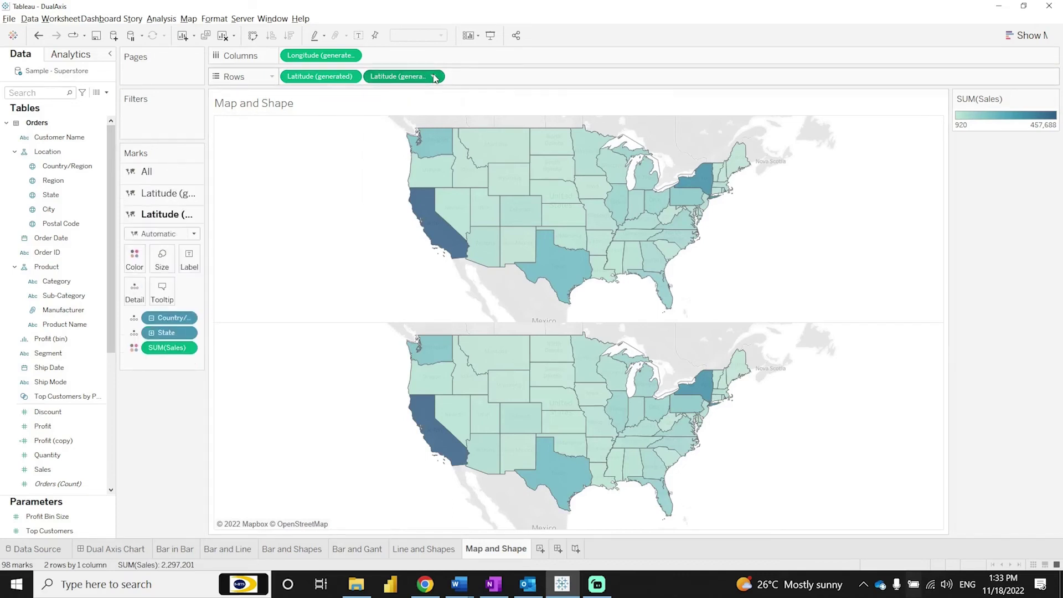
{"action": "left_click", "coordinate": [424, 191]}
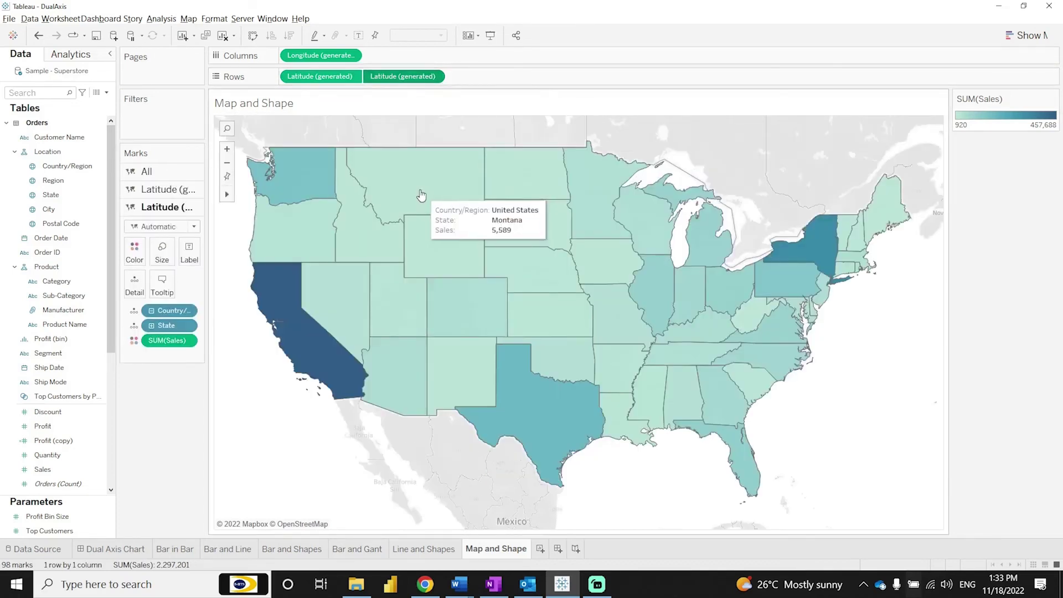
- Set the mark type of the second Latitude (generated) layer to Circle
{"action": "left_click", "coordinate": [155, 190]}
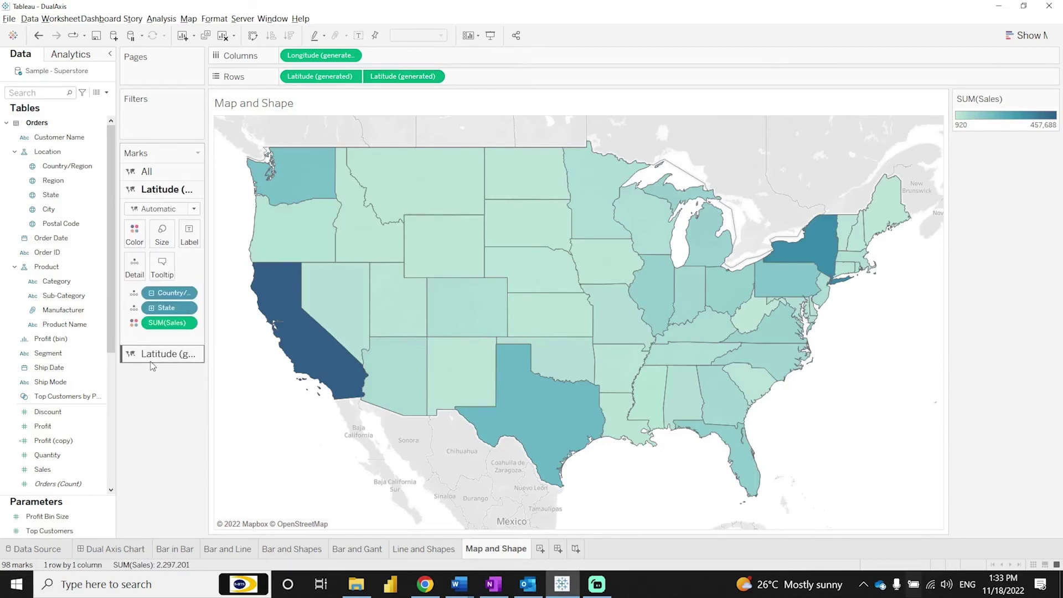
{"action": "left_click", "coordinate": [154, 359]}
{"action": "left_click", "coordinate": [171, 228]}
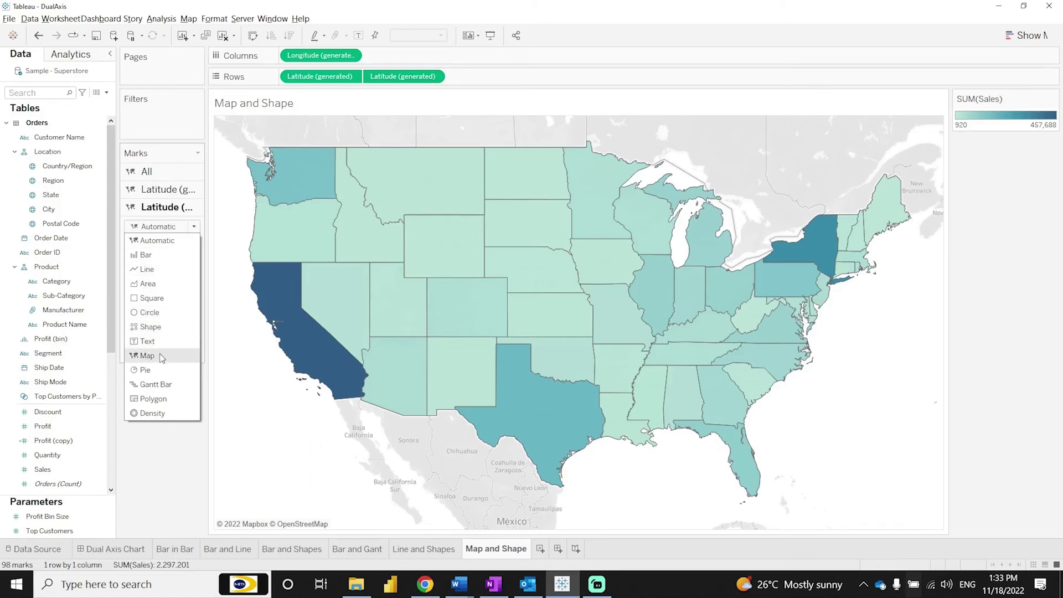
{"action": "left_click", "coordinate": [164, 314]}
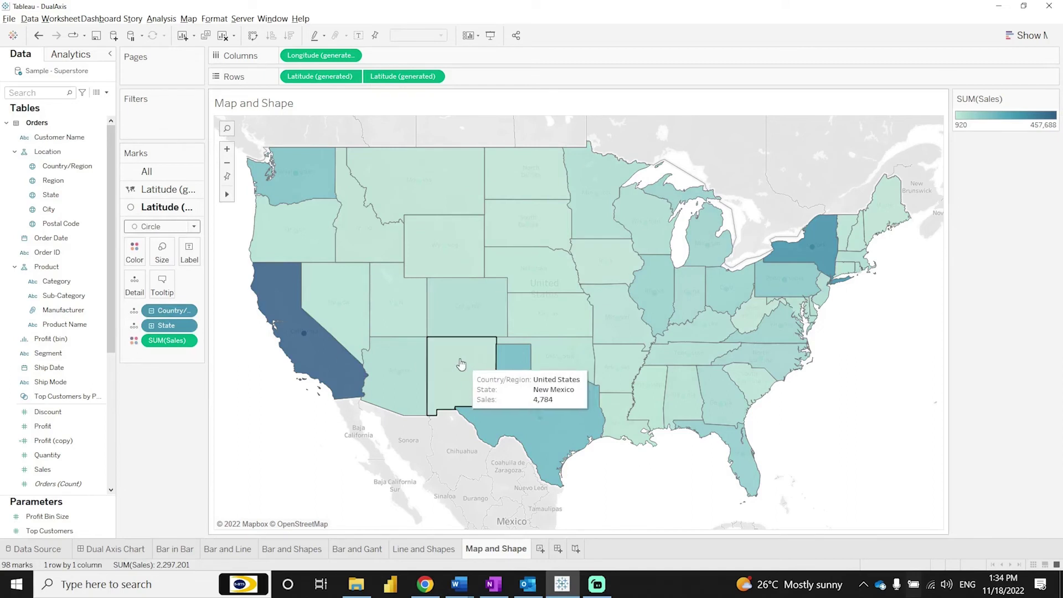
- Enlarge the circles of the second Latitude layer, leaving their colour palette on Automatic
{"action": "left_click", "coordinate": [134, 251]}
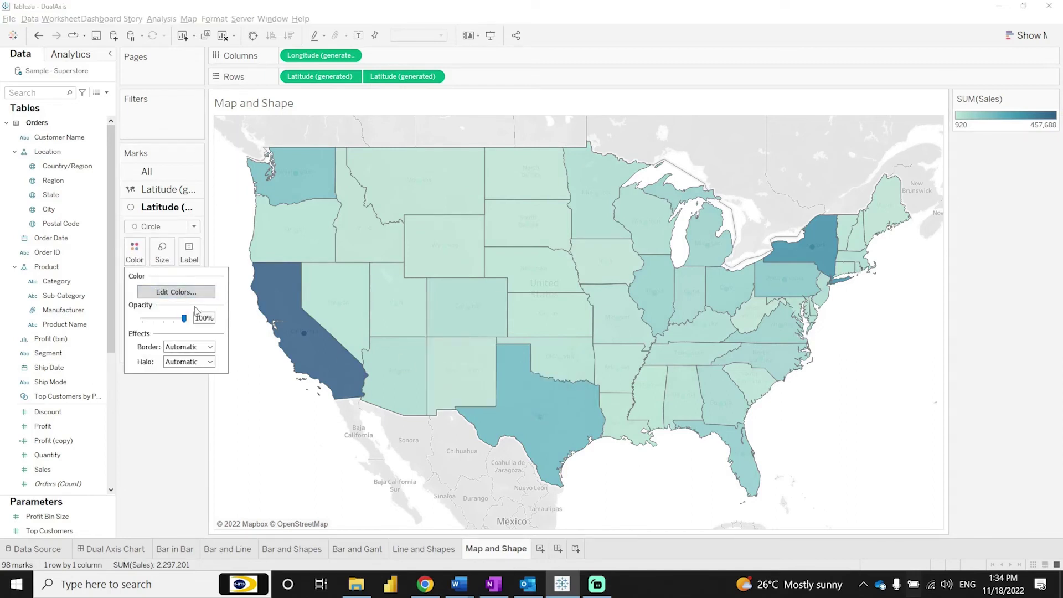
{"action": "left_click", "coordinate": [161, 251]}
{"action": "left_click_drag", "start_coordinate": [183, 284], "coordinate": [217, 284]}
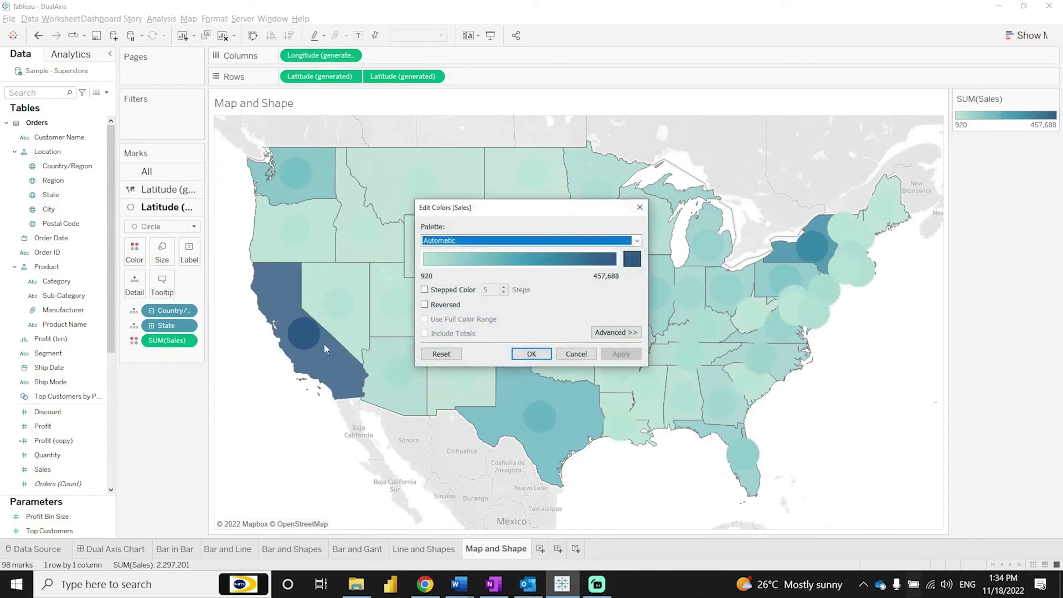
{"action": "left_click", "coordinate": [576, 354]}
- Colour and size the circles of the second Latitude layer by SUM(Profit)
{"action": "left_click_drag", "start_coordinate": [49, 431], "coordinate": [158, 344]}
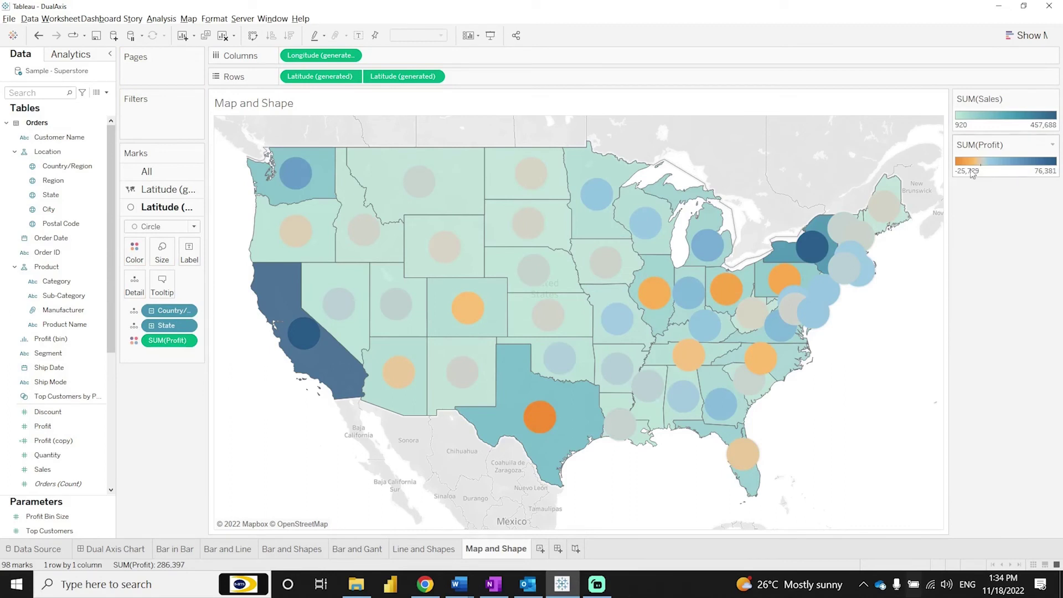
{"action": "left_click_drag", "start_coordinate": [164, 346], "coordinate": [165, 262]}
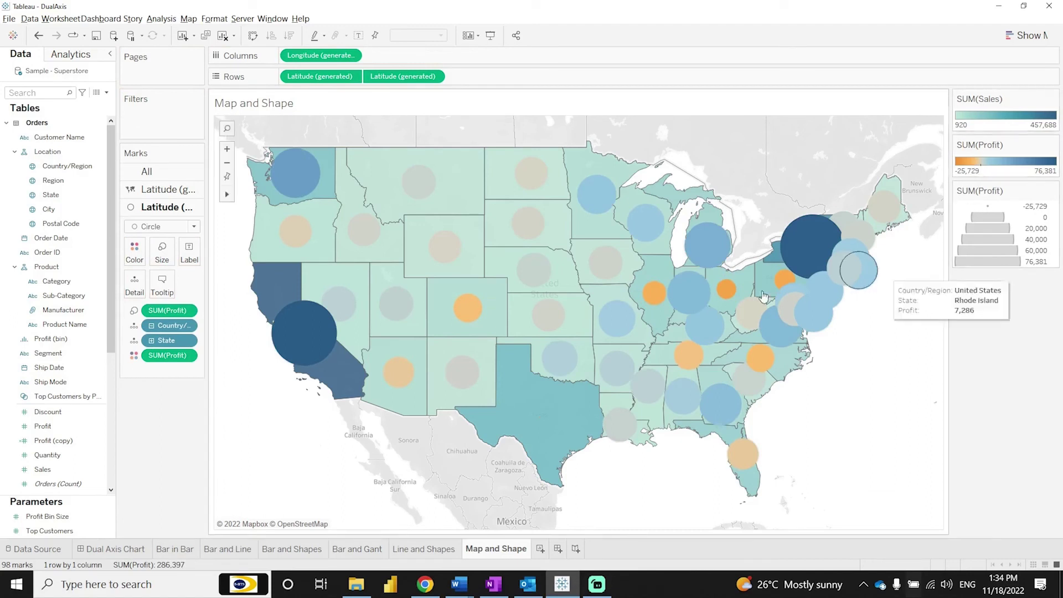
- Reduce the overall size of the profit circles to a medium setting
{"action": "left_click", "coordinate": [162, 250]}
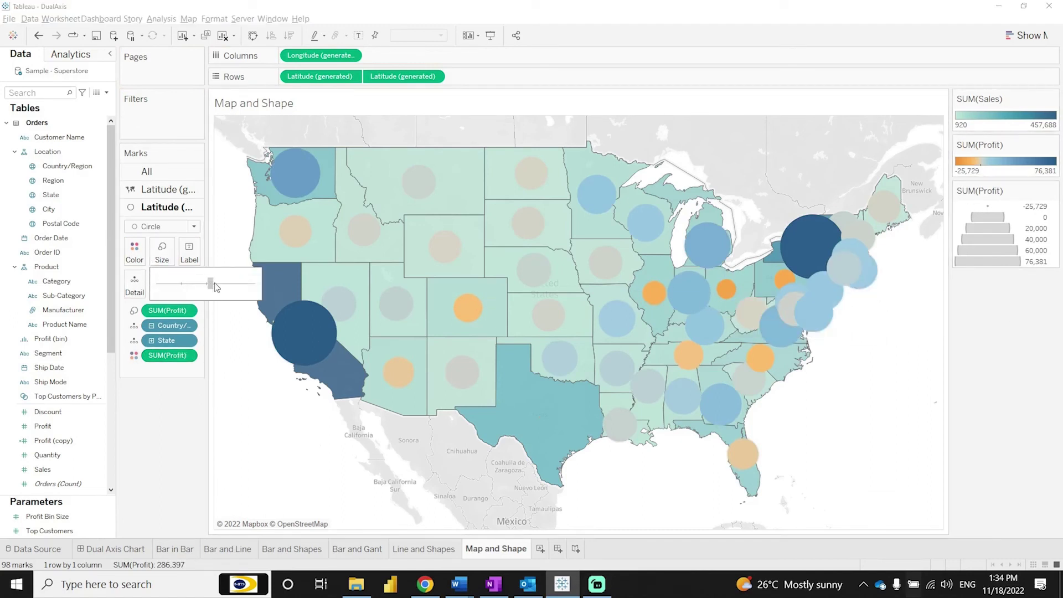
{"action": "left_click", "coordinate": [211, 284]}
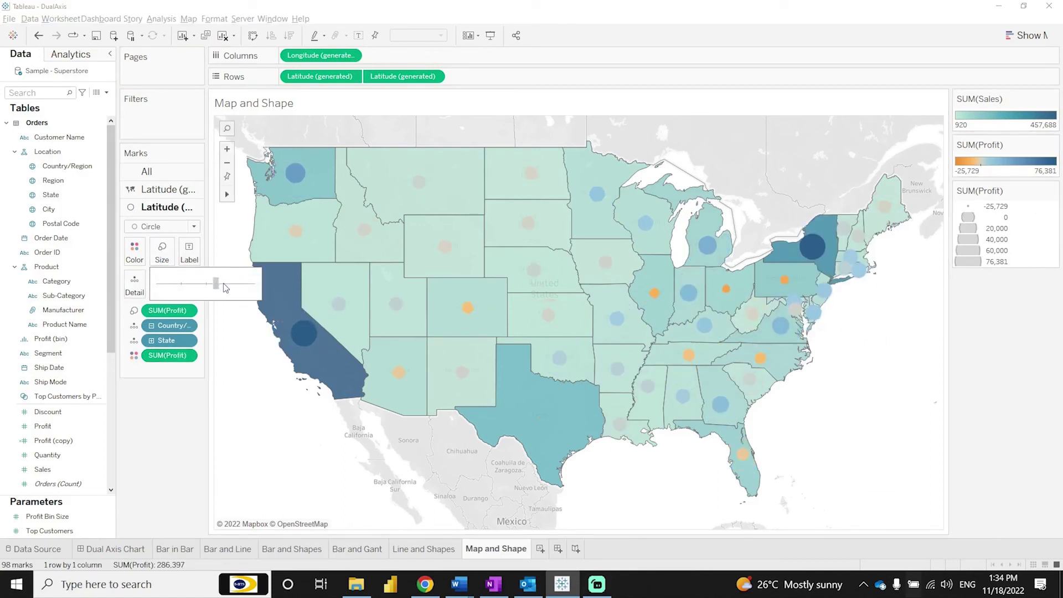
{"action": "left_click", "coordinate": [226, 287]}
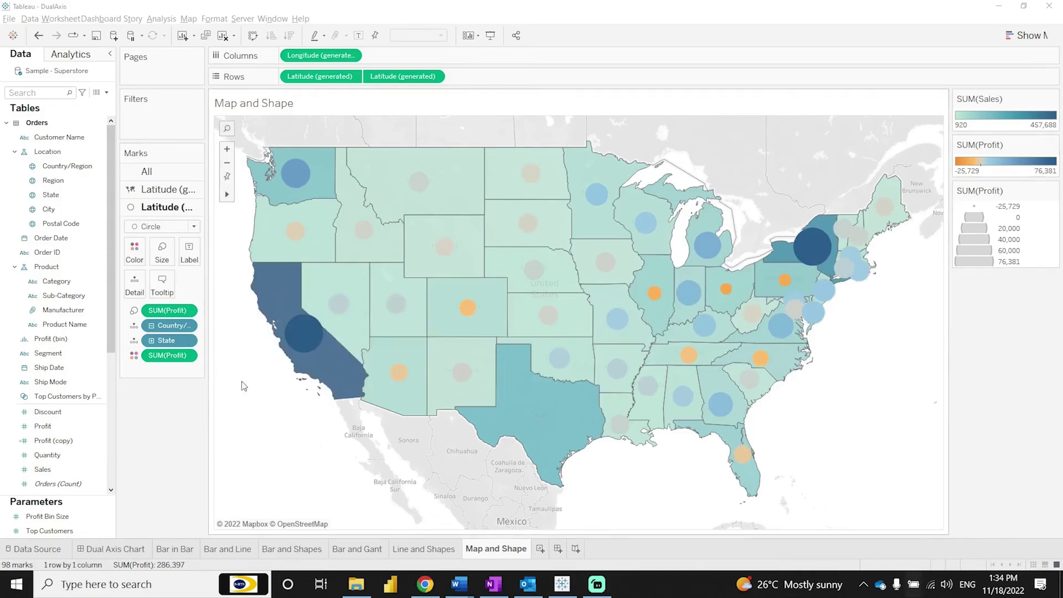
- Set the SUM(Sales) colour palette of the states to Green-Gold and apply it
{"action": "double_click", "coordinate": [995, 120]}
{"action": "left_click", "coordinate": [507, 241]}
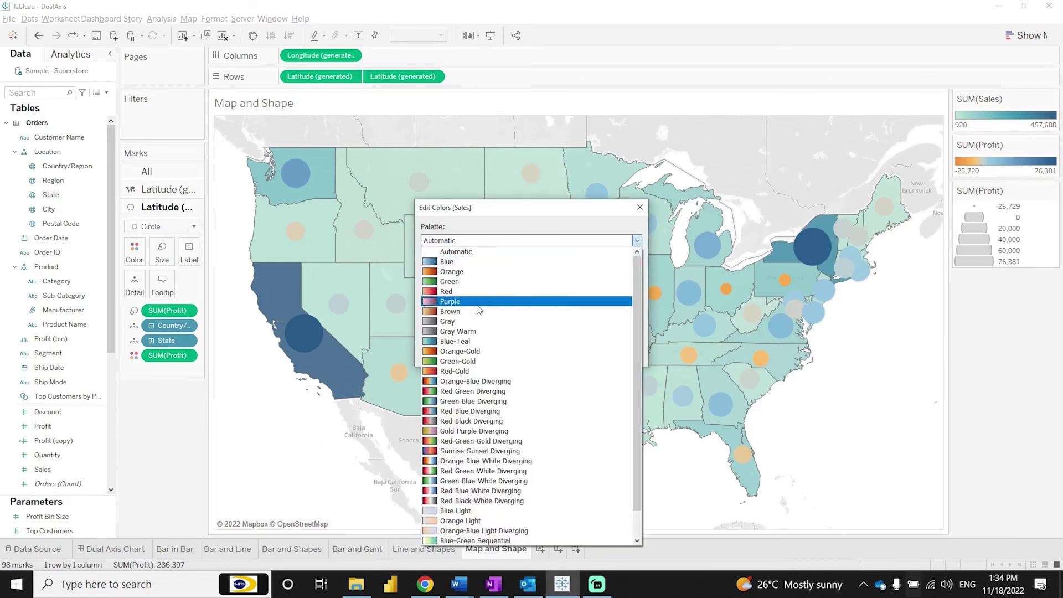
{"action": "left_click", "coordinate": [477, 361]}
{"action": "left_click", "coordinate": [621, 353]}
{"action": "left_click", "coordinate": [532, 354]}
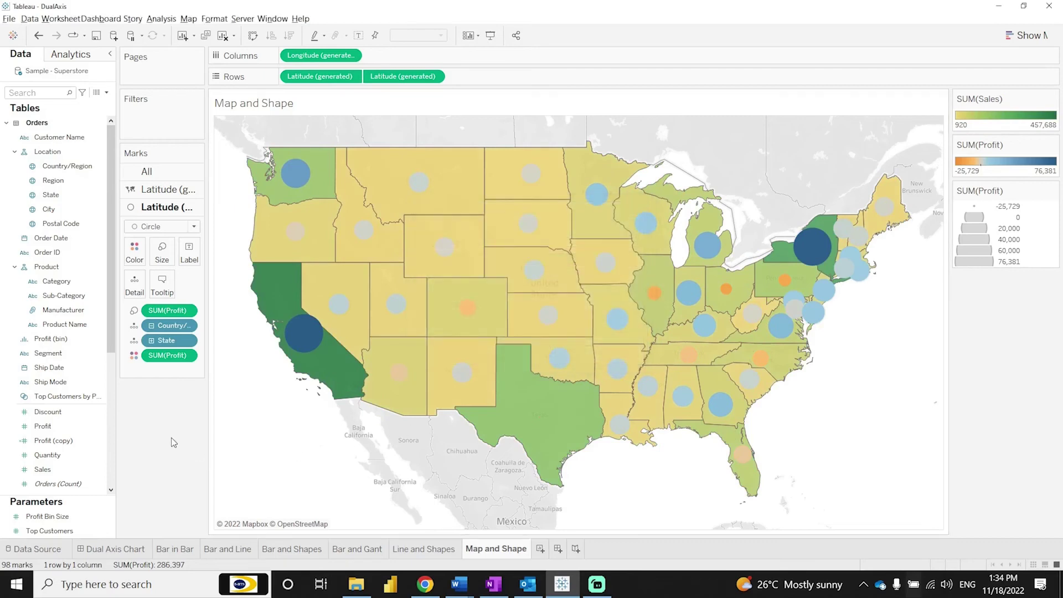
- Give the SUM(Profit) colours of the circles a stepped scale with 4 steps, leaving the palette on Automatic
{"action": "double_click", "coordinate": [999, 167]}
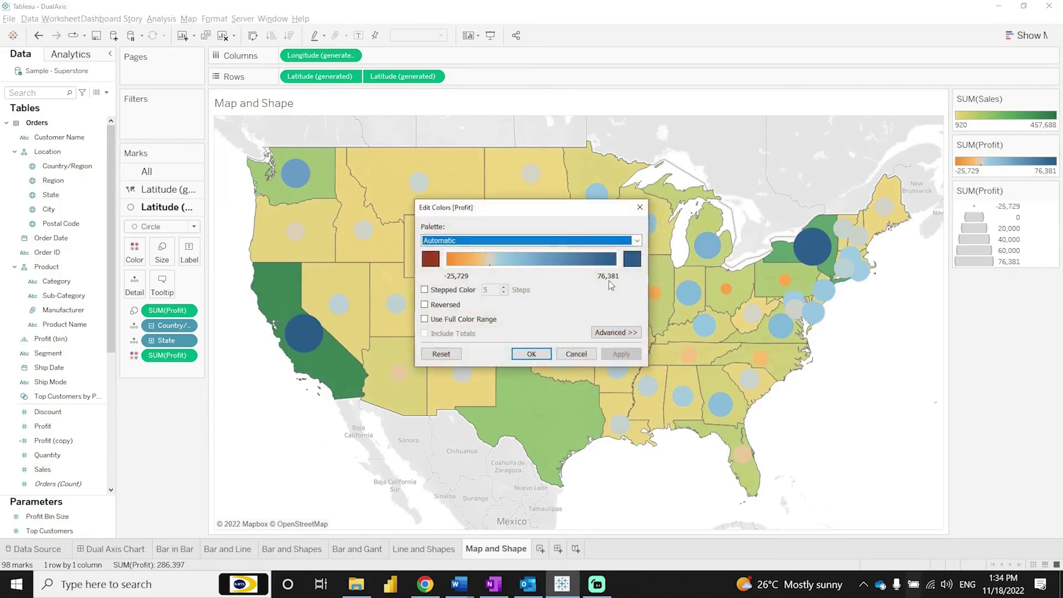
{"action": "left_click", "coordinate": [425, 290]}
{"action": "left_click", "coordinate": [504, 292]}
{"action": "left_click", "coordinate": [621, 354]}
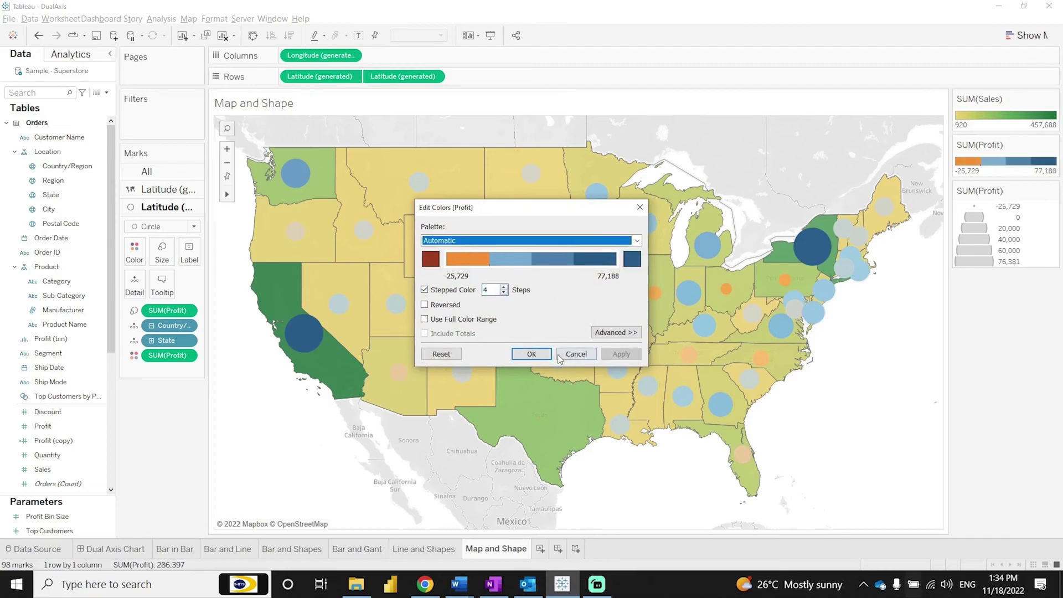
{"action": "left_click", "coordinate": [532, 354]}
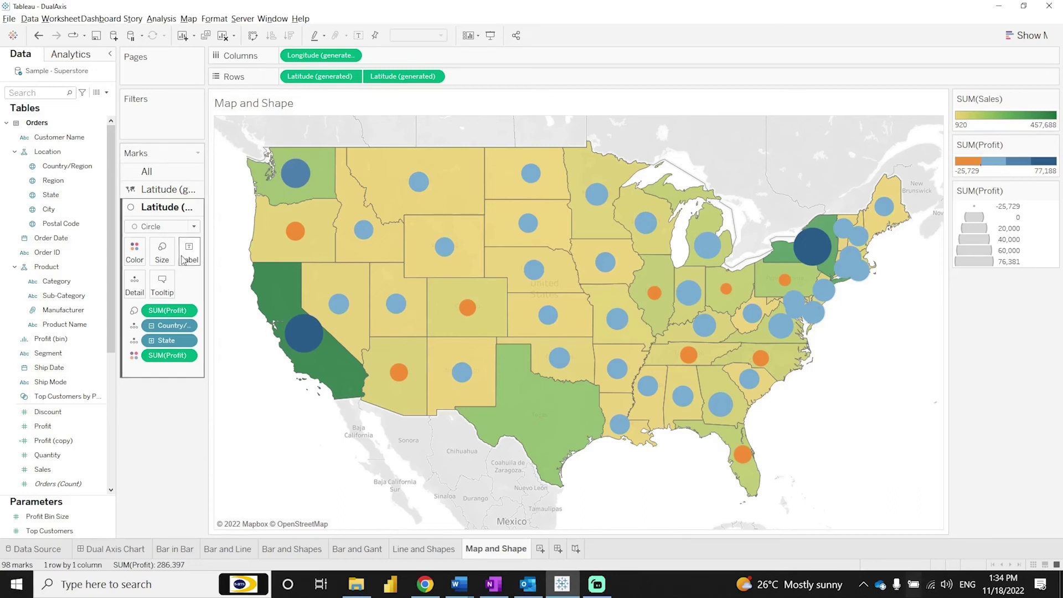
- Change the mark type of the second Latitude (generated) layer to Pie
{"action": "left_click", "coordinate": [187, 228]}
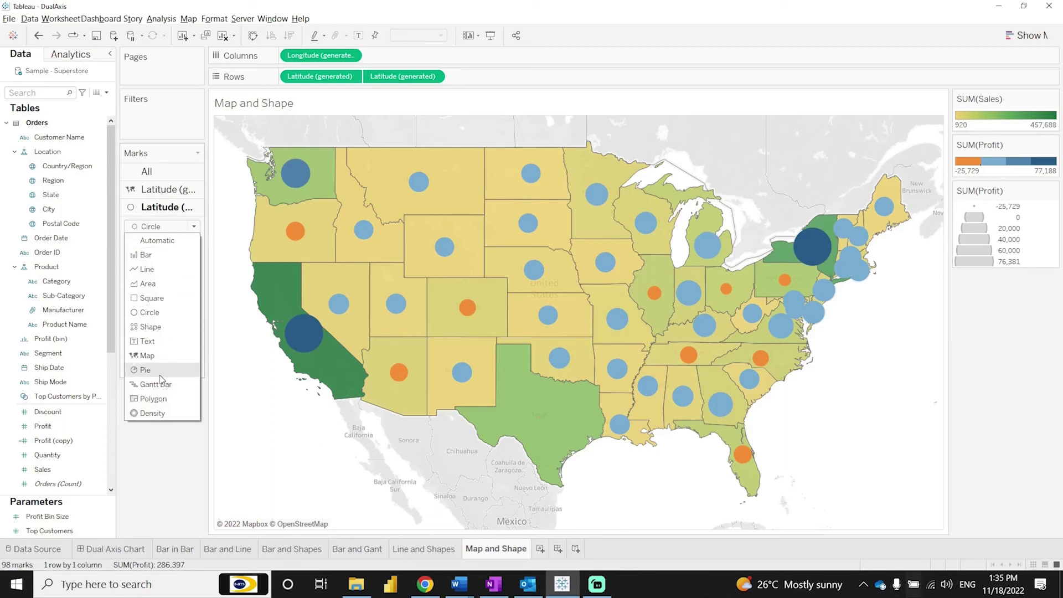
{"action": "left_click", "coordinate": [160, 376]}
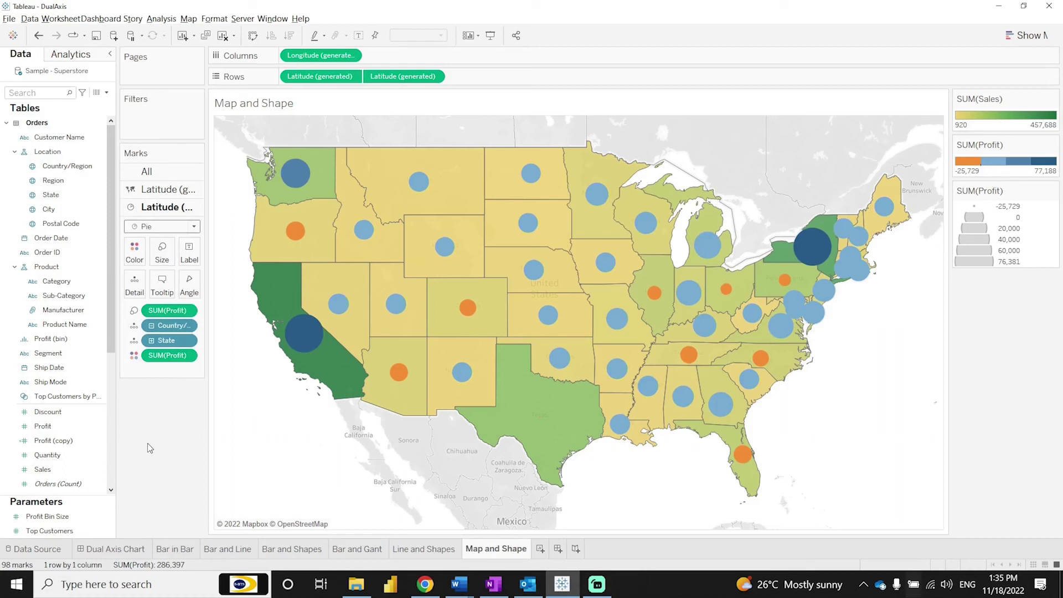
- Duplicate the Map and Shape worksheet and rename the copy as Map and Pie
{"action": "right_click", "coordinate": [494, 552]}
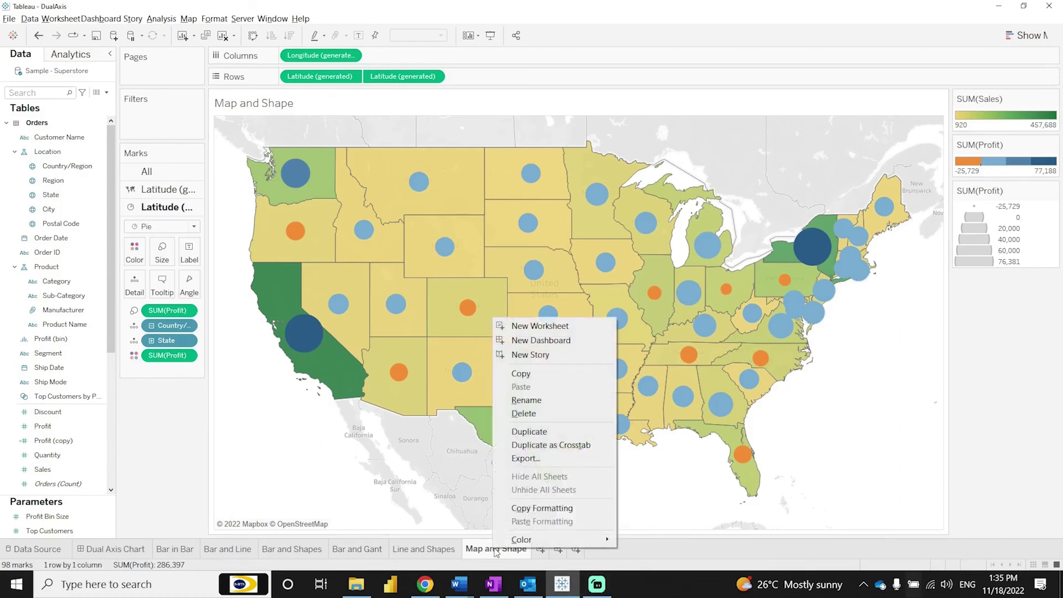
{"action": "left_click", "coordinate": [535, 433]}
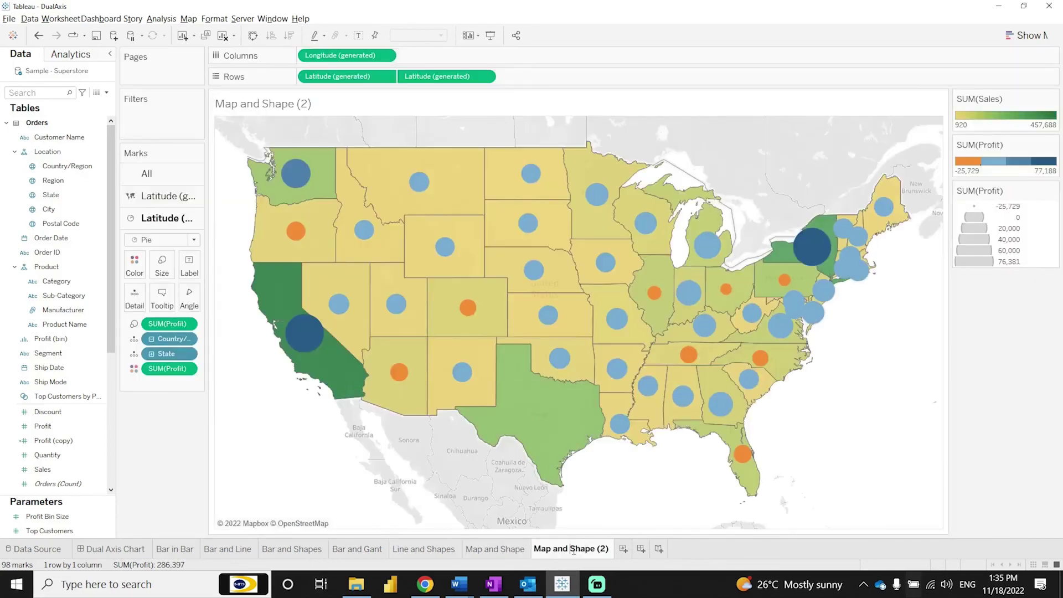
{"action": "double_click", "coordinate": [573, 551]}
{"action": "type", "text": "Pi"}
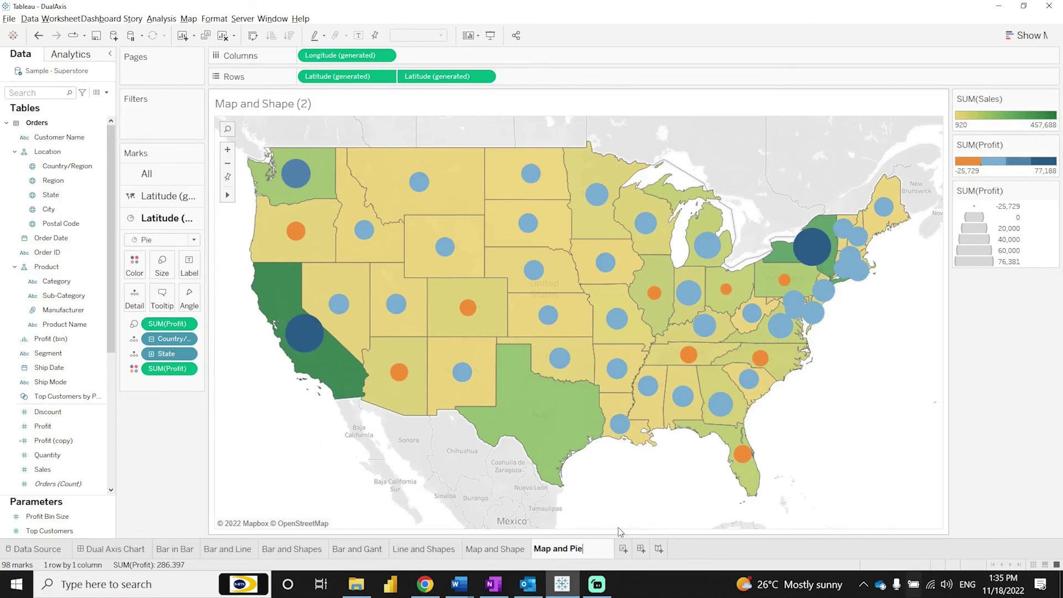
{"action": "key", "text": "Return"}
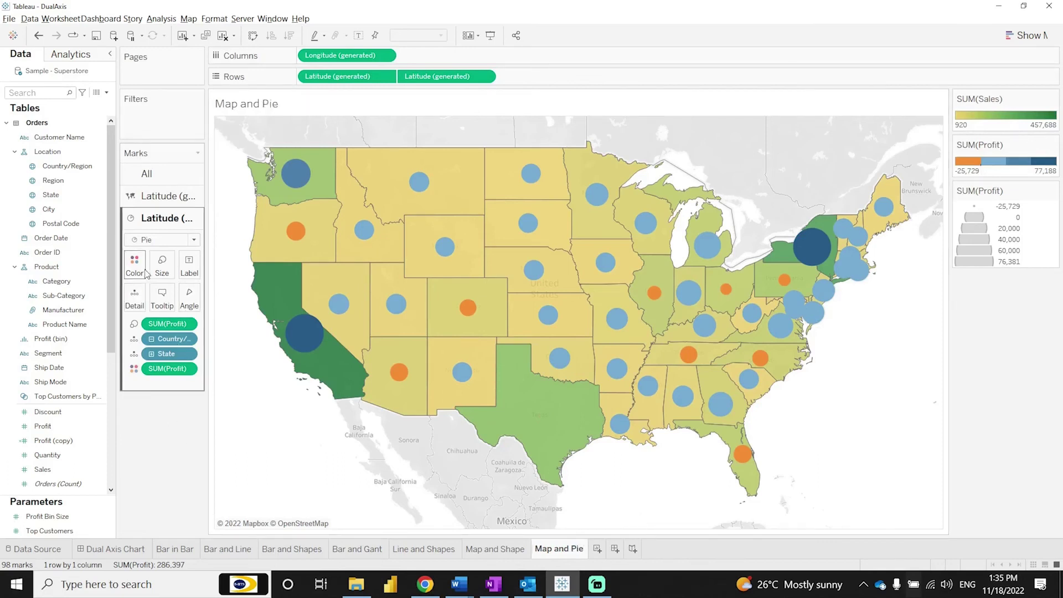
- Keep the second Latitude layer's mark type as Pie and colour the marks by Category instead of SUM(Profit)
{"action": "left_click", "coordinate": [165, 245]}
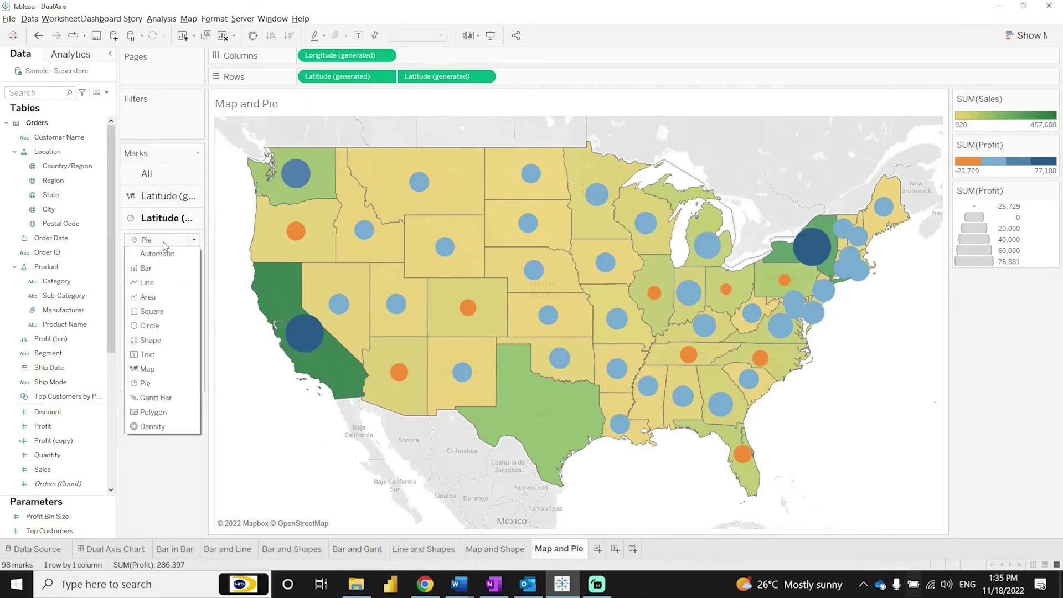
{"action": "left_click", "coordinate": [157, 385]}
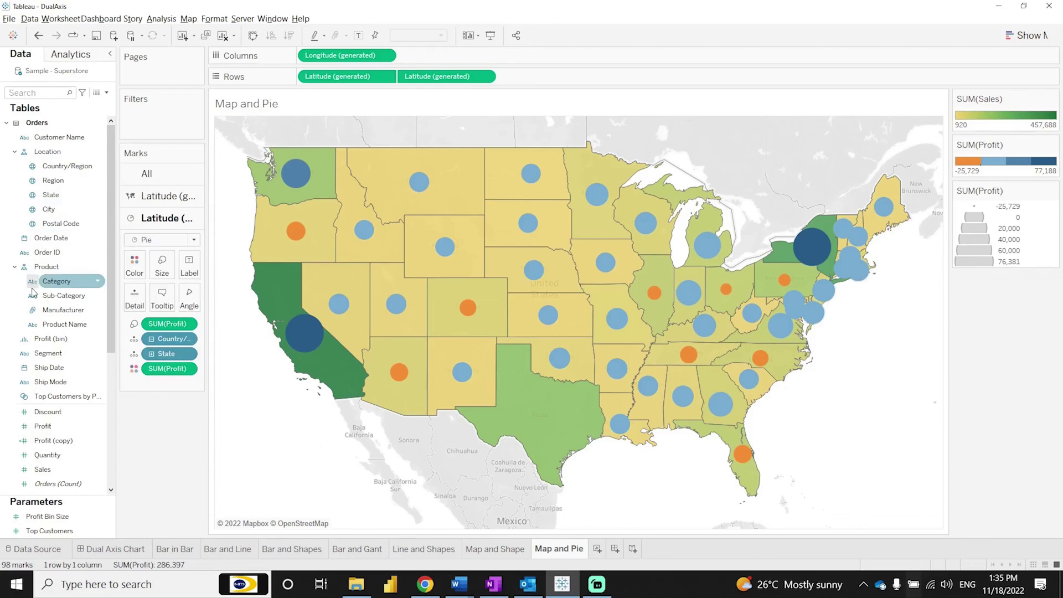
{"action": "left_click_drag", "start_coordinate": [50, 285], "coordinate": [137, 268]}
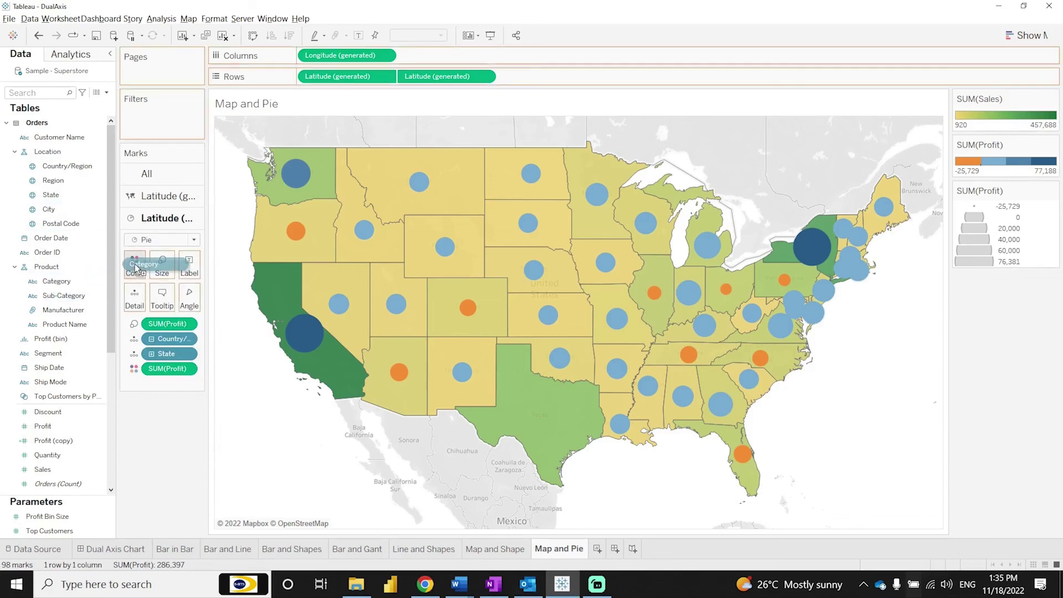
{"action": "left_click_drag", "start_coordinate": [136, 268], "coordinate": [138, 275]}
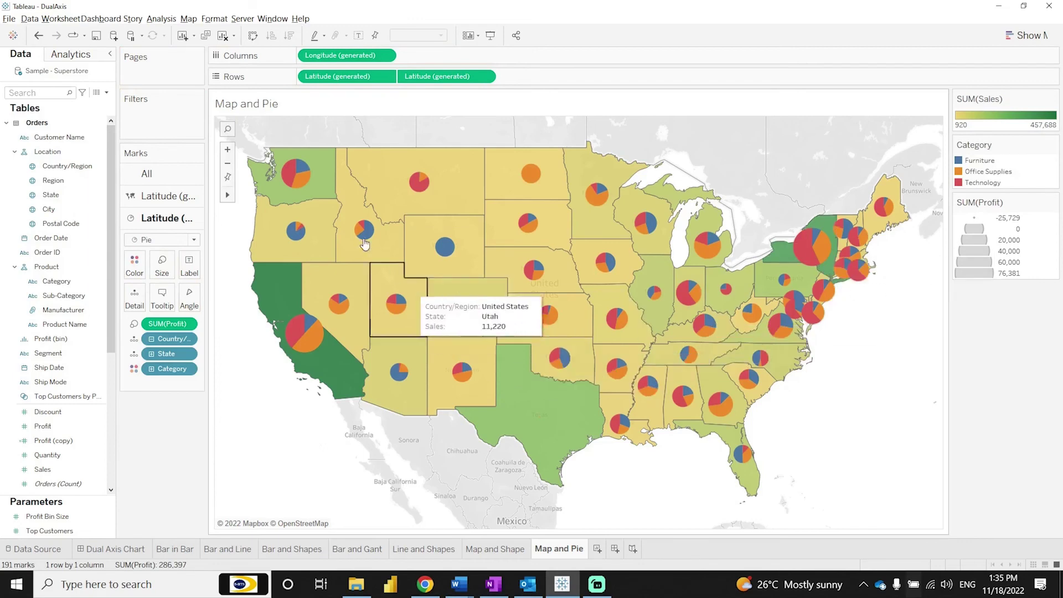
- Examine the tooltips of Washington's pie slice and state area for their profit and sales details
{"action": "mouse_move", "coordinate": [295, 176]}
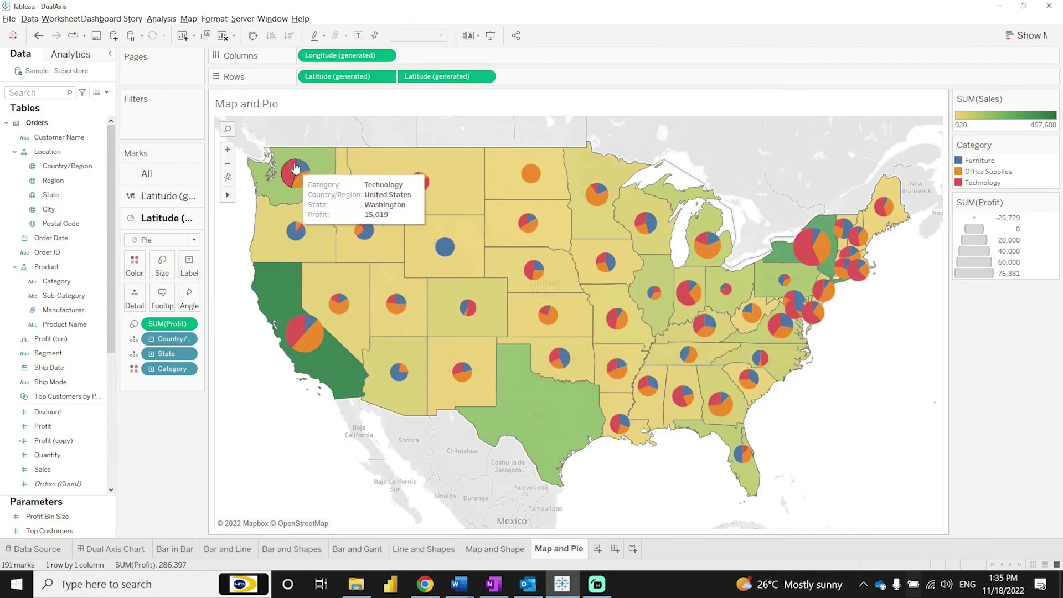
{"action": "left_click", "coordinate": [325, 187]}
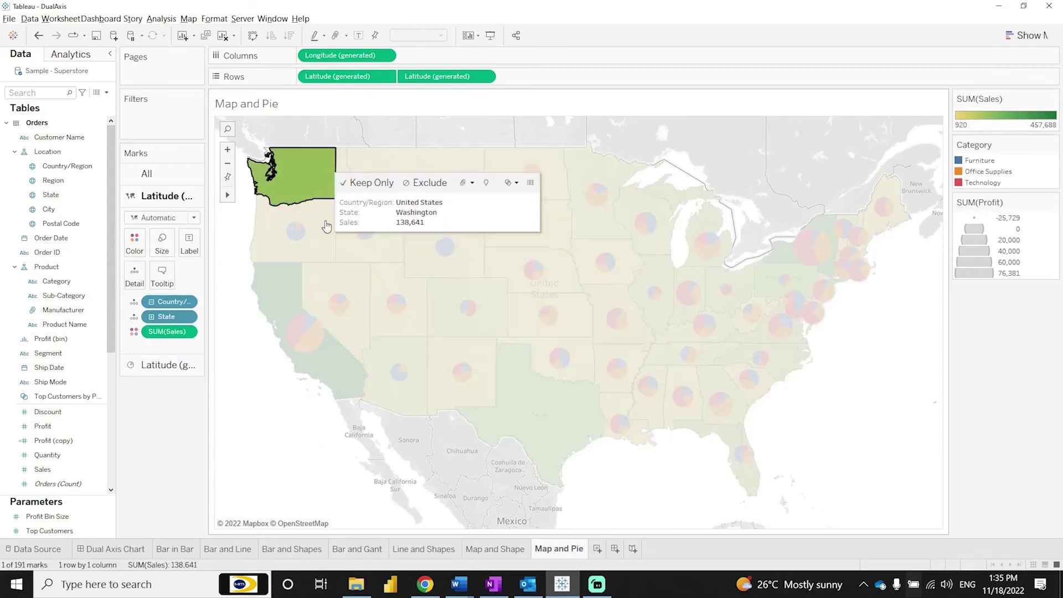
{"action": "left_click", "coordinate": [303, 188]}
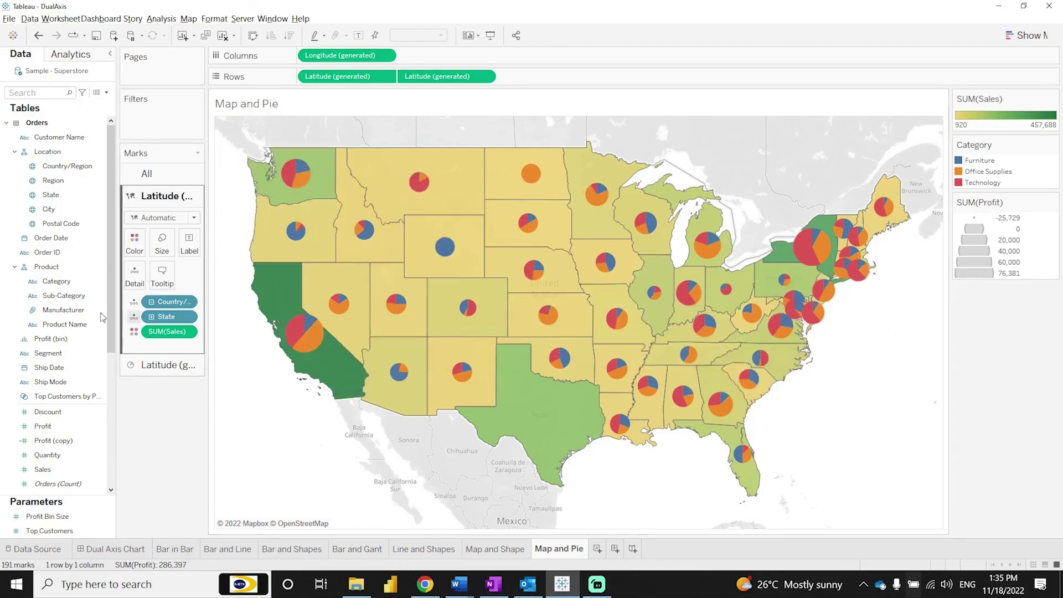
- Try SUM(Profit) on Detail instead of Size for the pie layer, and return it to Size
{"action": "left_click", "coordinate": [164, 368]}
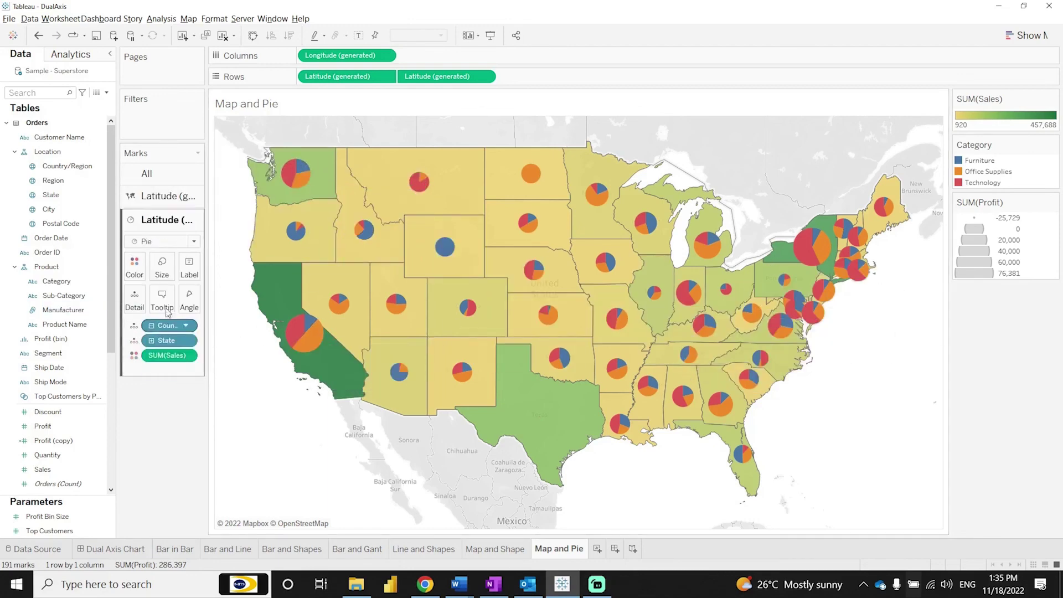
{"action": "left_click_drag", "start_coordinate": [166, 324], "coordinate": [141, 298]}
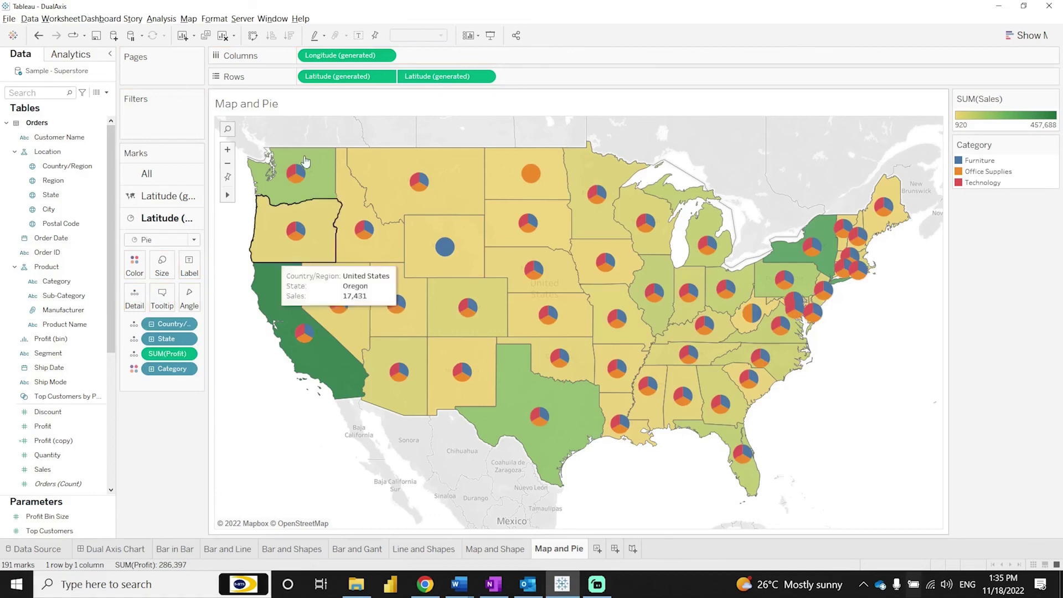
{"action": "mouse_move", "coordinate": [298, 172]}
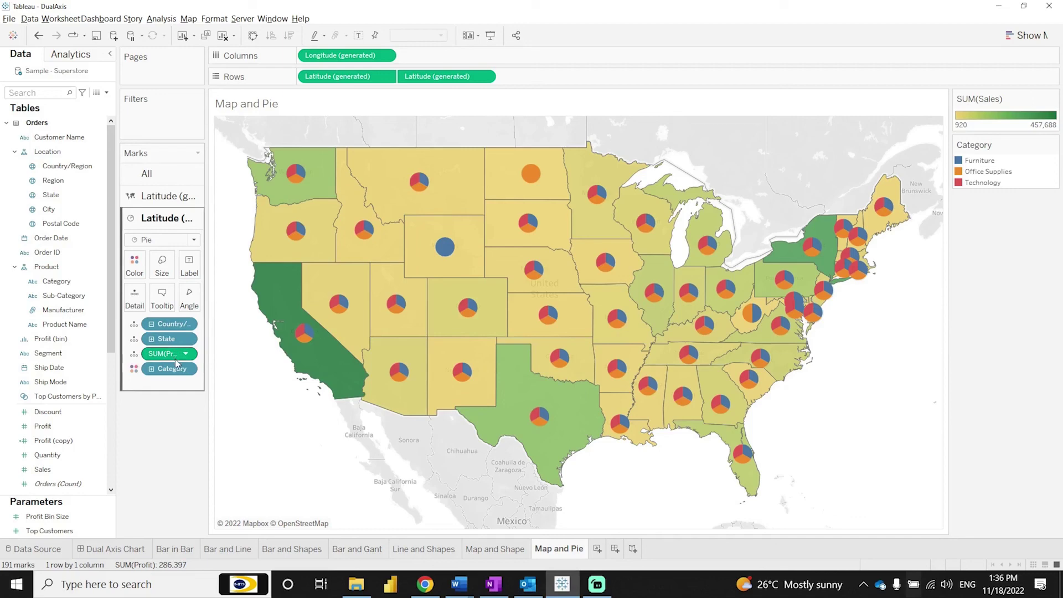
{"action": "left_click_drag", "start_coordinate": [178, 363], "coordinate": [162, 265]}
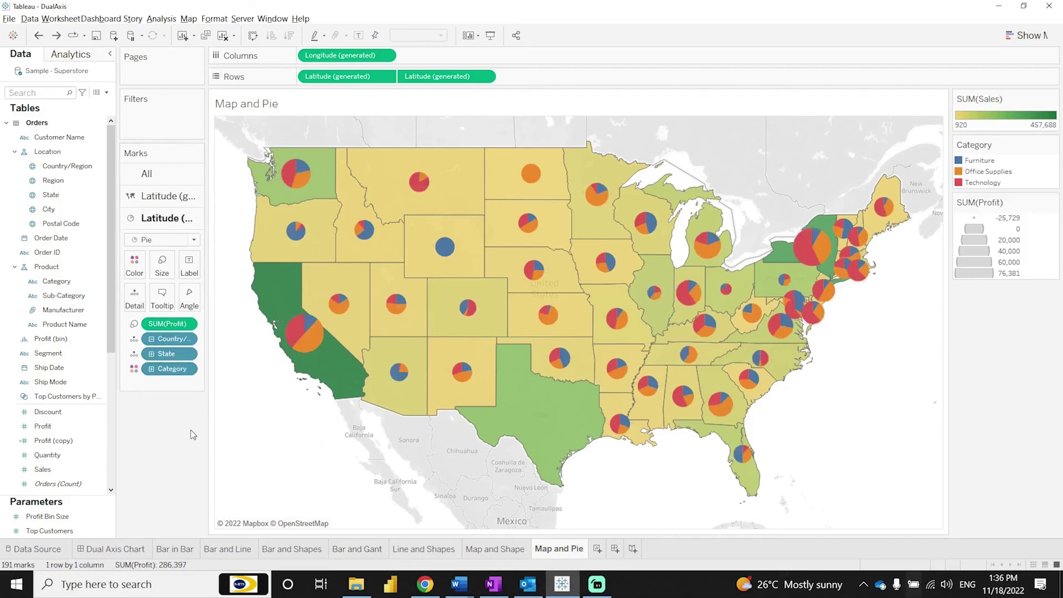